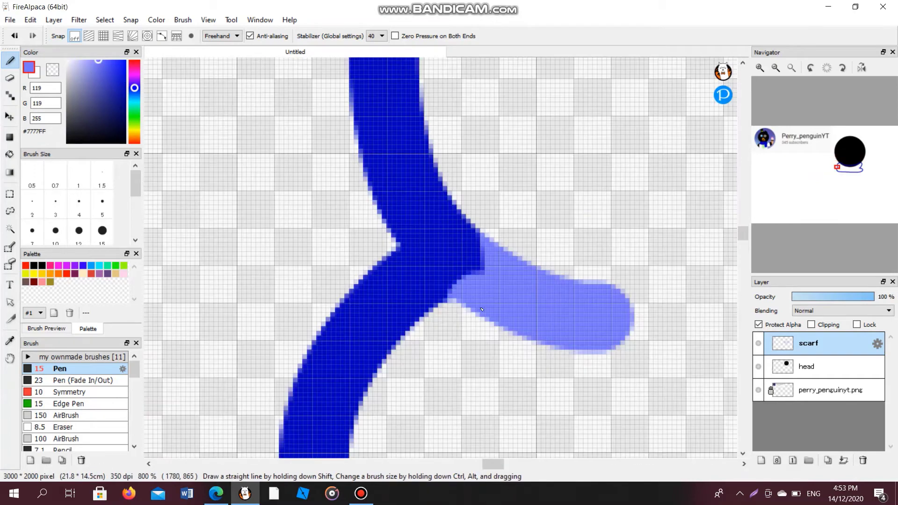
Erase the part of the black head that extends below the scarf's upper outline with a size 70 eraser on the head layer.
scroll(501, 148, "down", 6)
scroll(826, 194, "up", 3)
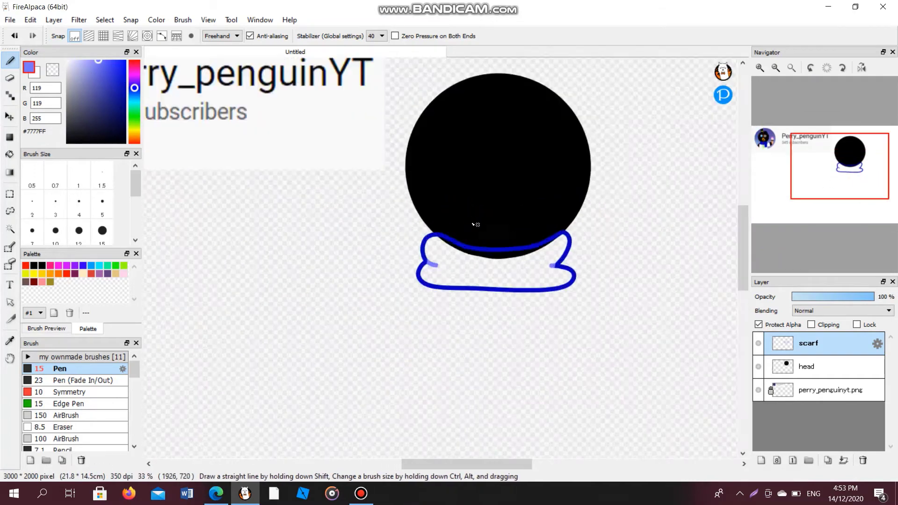
left_click(758, 325)
left_click(806, 366)
key("e")
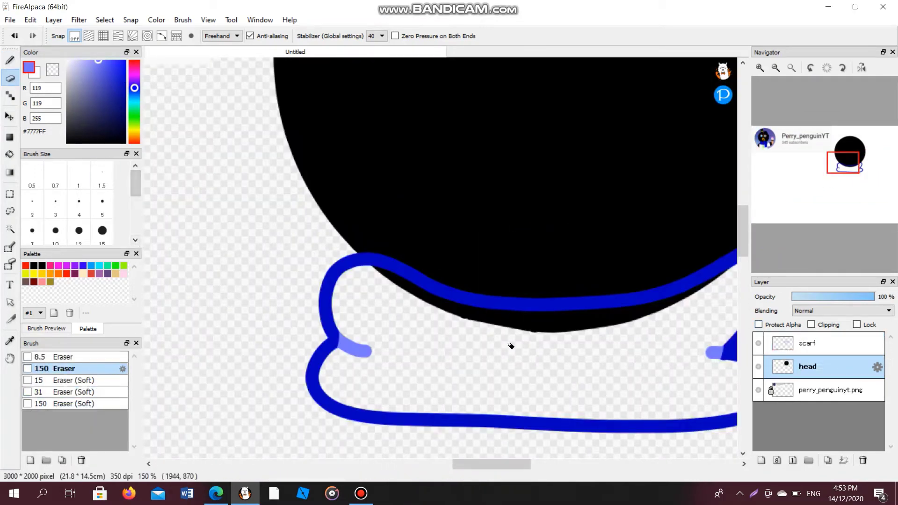
left_click(573, 308)
key("ctrl+z")
scroll(78, 201, "down", 3)
left_click(55, 169)
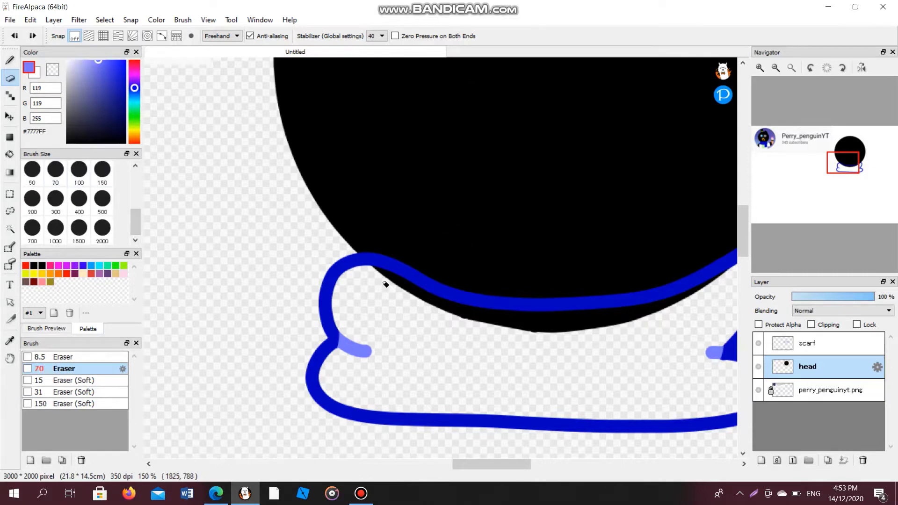
left_click(9, 60)
key("ctrl+z")
key("e")
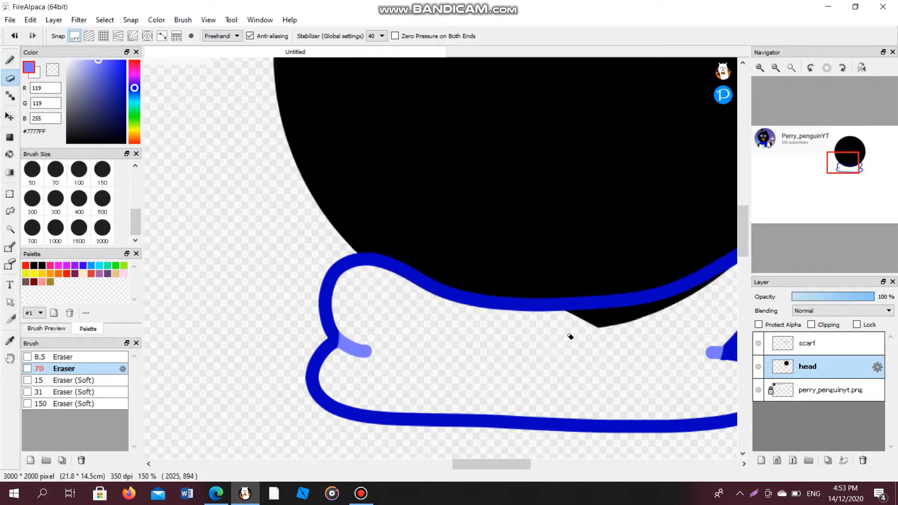
Touch up the head's lower edge in black with the pen, and pick the scarf blue #0100BD from the reference picture.
left_click(8, 59)
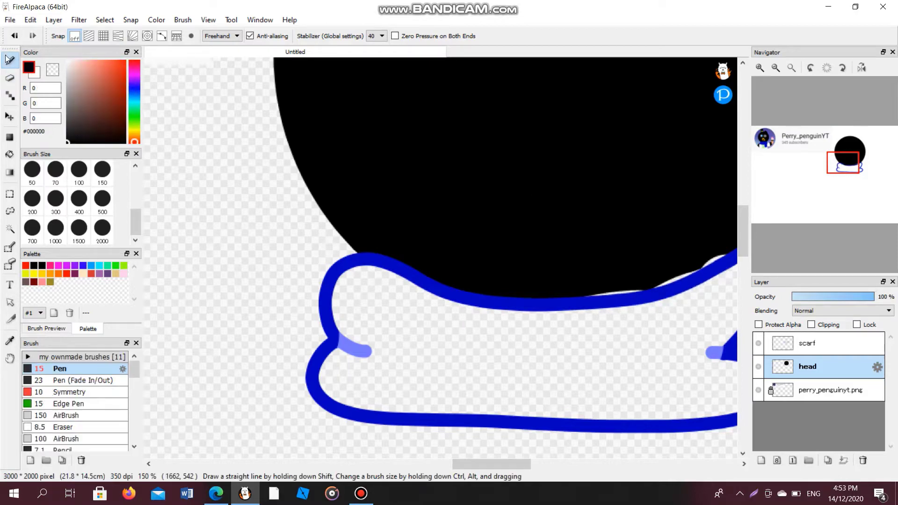
scroll(707, 273, "up", 1)
scroll(339, 283, "down", 3)
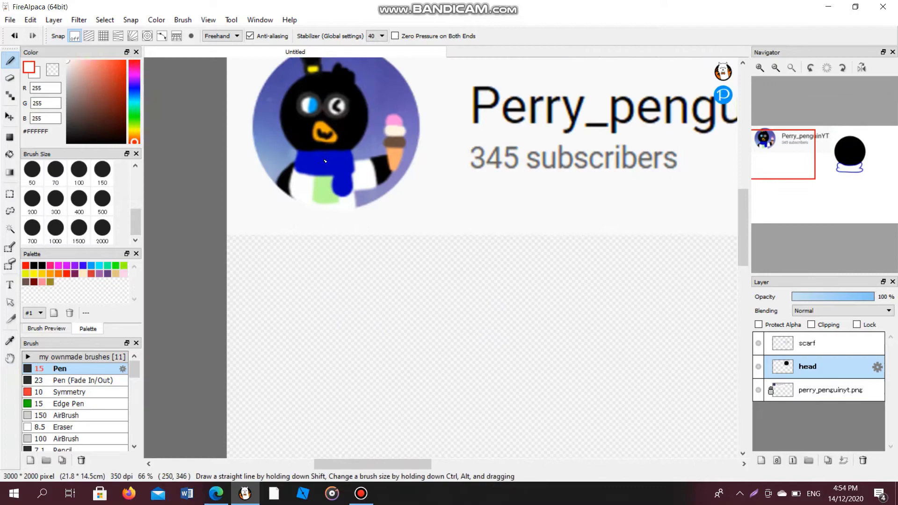
left_click(321, 184, "alt")
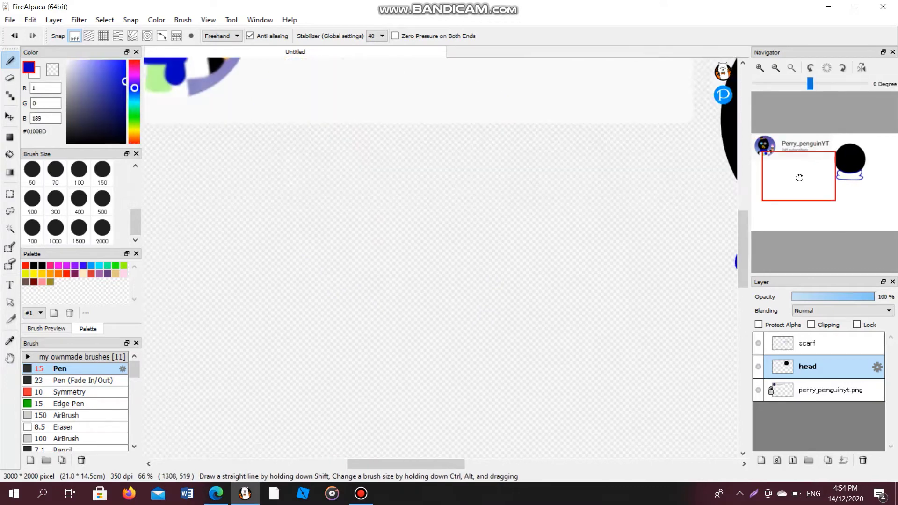
Try to draw the scarf's two hanging tails in blue below the collar.
left_click_drag(799, 176, 860, 177)
scroll(413, 204, "up", 3)
mouse_move(460, 257)
left_mouse_down()
mouse_move(513, 328)
mouse_move(610, 443)
left_mouse_up()
scroll(599, 244, "down", 3)
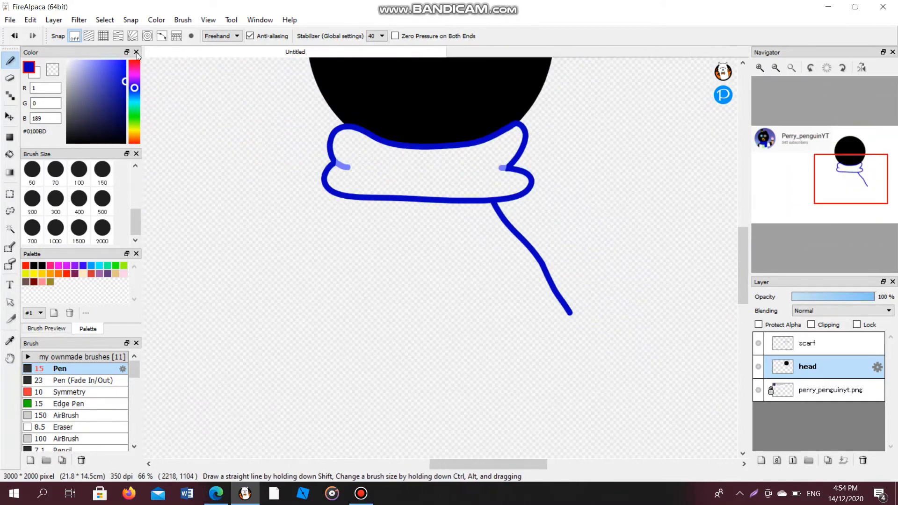
mouse_move(507, 387)
left_mouse_down()
mouse_move(443, 384)
mouse_move(452, 204)
left_mouse_up()
scroll(473, 202, "up", 4)
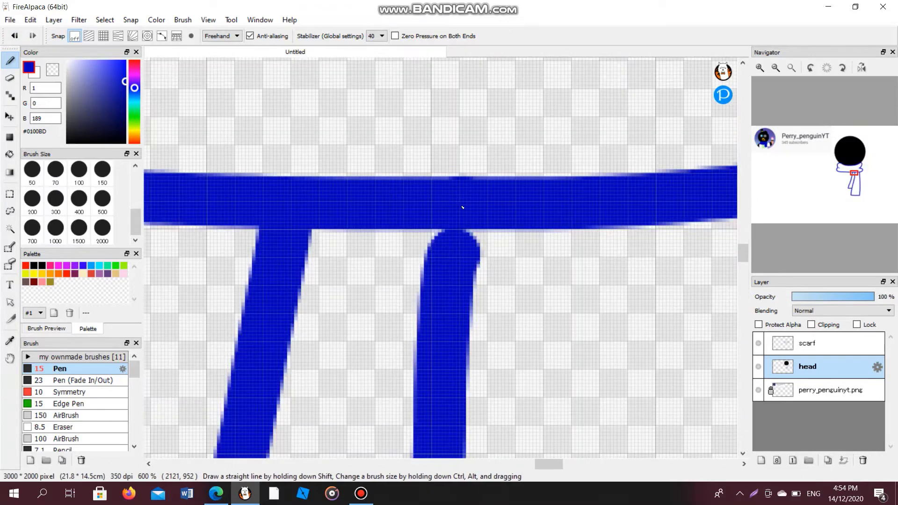
left_click_drag(472, 281, 472, 220)
scroll(472, 220, "up", 2)
scroll(368, 196, "down", 6)
scroll(367, 196, "down", 1)
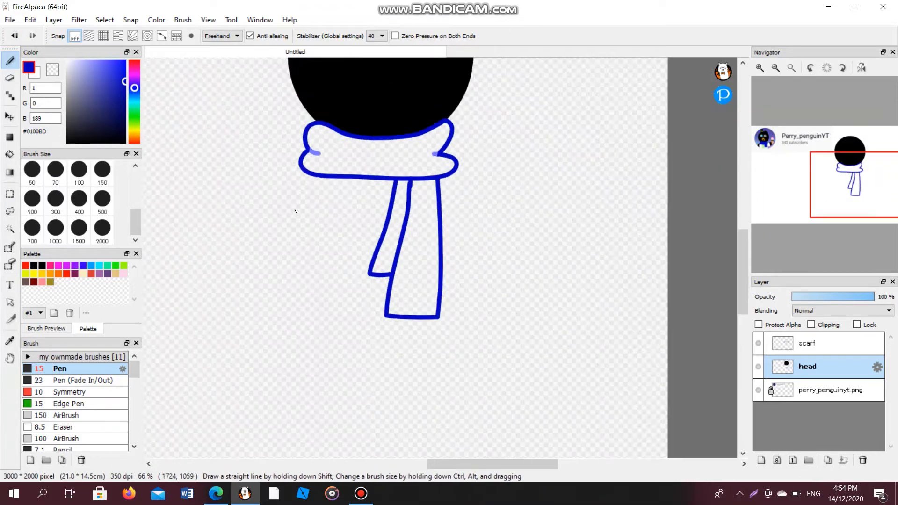
key("ctrl+z")
key("ctrl+z")
key("ctrl+z")
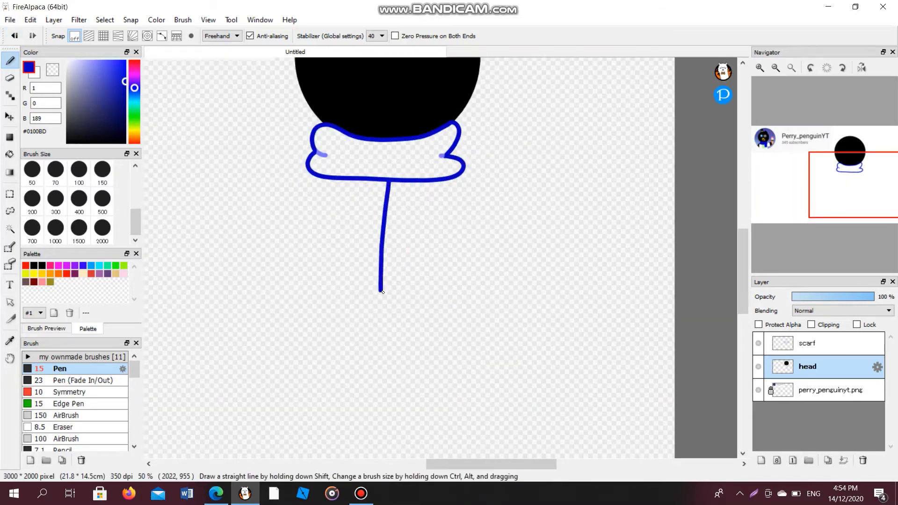
Draw a short and a longer scarf tail in blue below the collar, joining the short tail's lower edge to the long one.
left_click_drag(410, 354, 464, 348)
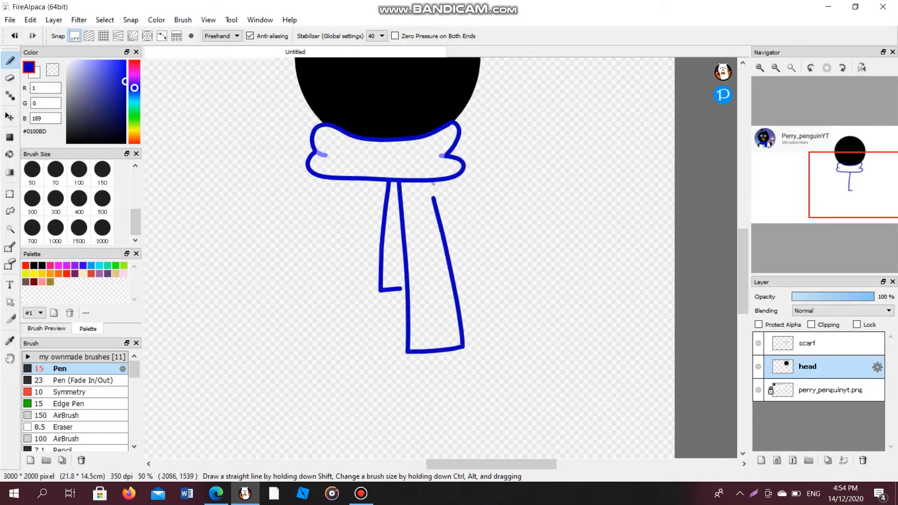
scroll(401, 290, "up", 6)
left_click_drag(379, 257, 435, 241)
left_click_drag(244, 194, 463, 162)
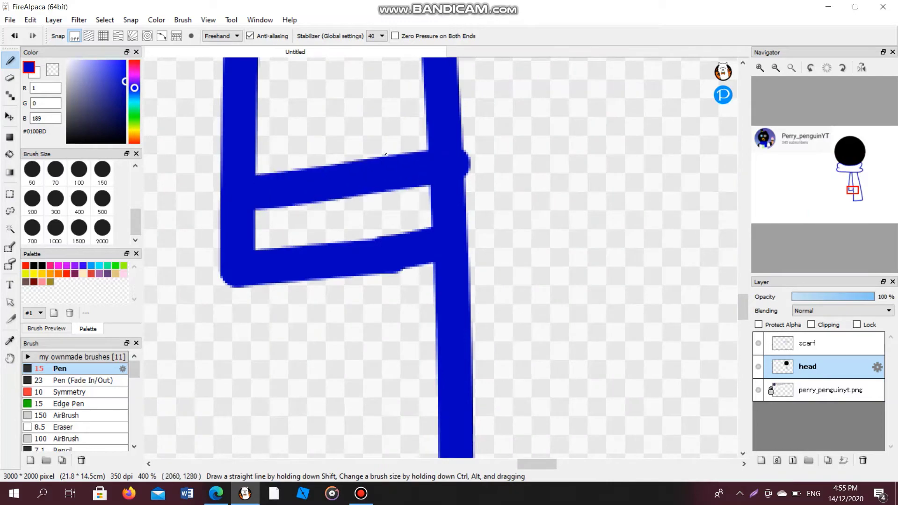
key("ctrl+z")
scroll(401, 237, "down", 5)
mouse_move(832, 182)
left_mouse_down()
mouse_move(754, 178)
mouse_move(797, 178)
left_mouse_up()
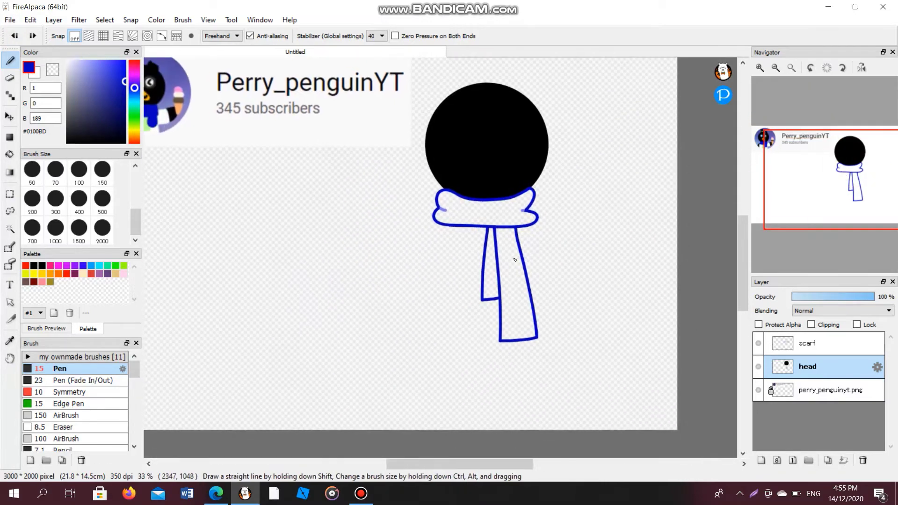
Try to fill both scarf tails with blue #0100BD.
scroll(437, 257, "up", 5)
key("g")
left_click(440, 233)
left_click(379, 233)
scroll(309, 248, "down", 2)
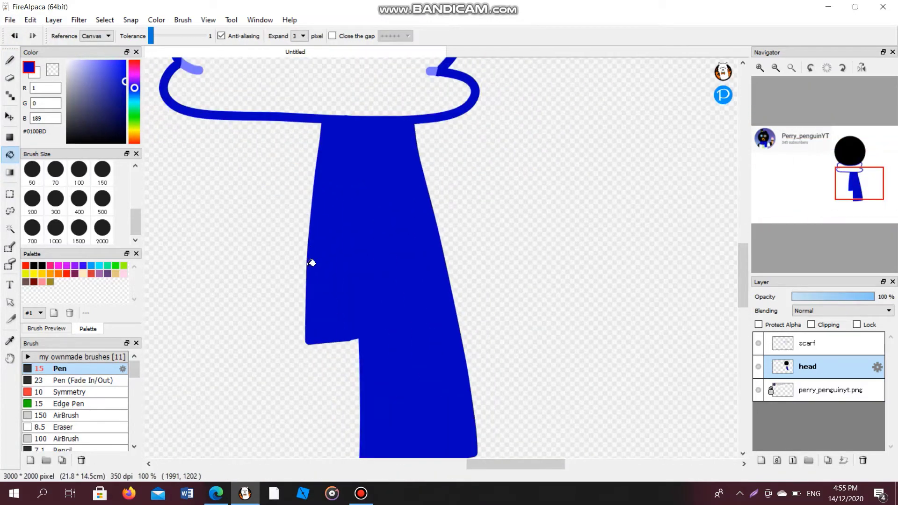
left_click(14, 37)
left_click(14, 37)
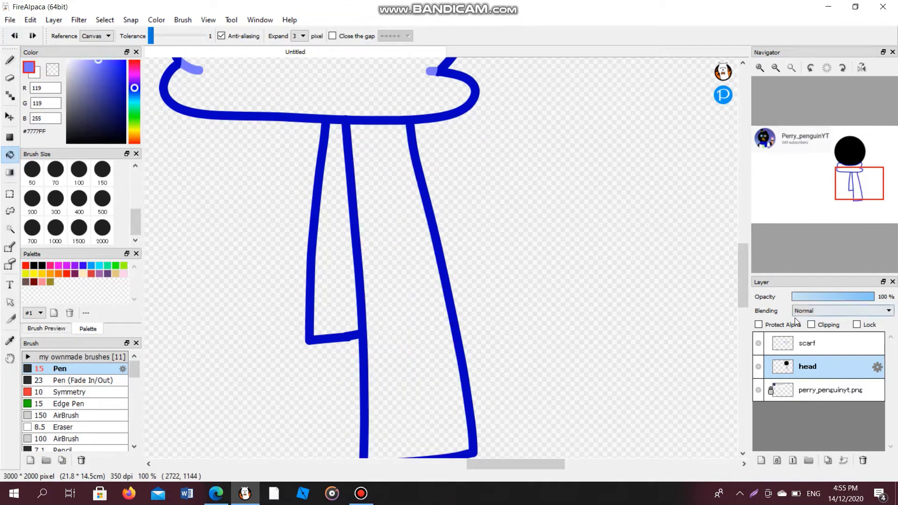
Recolour the dividing line between the two tails light blue #7777FF with a size 70 pen, repainting stray parts in #0100BD.
left_click(10, 60)
left_click(56, 169)
left_click(347, 260)
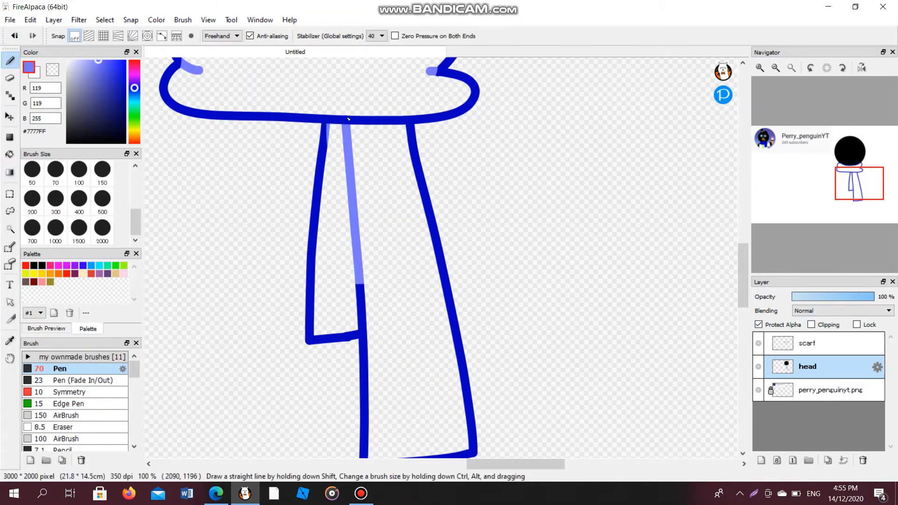
scroll(359, 322, "up", 4)
scroll(359, 322, "down", 4)
left_click(362, 383, "alt")
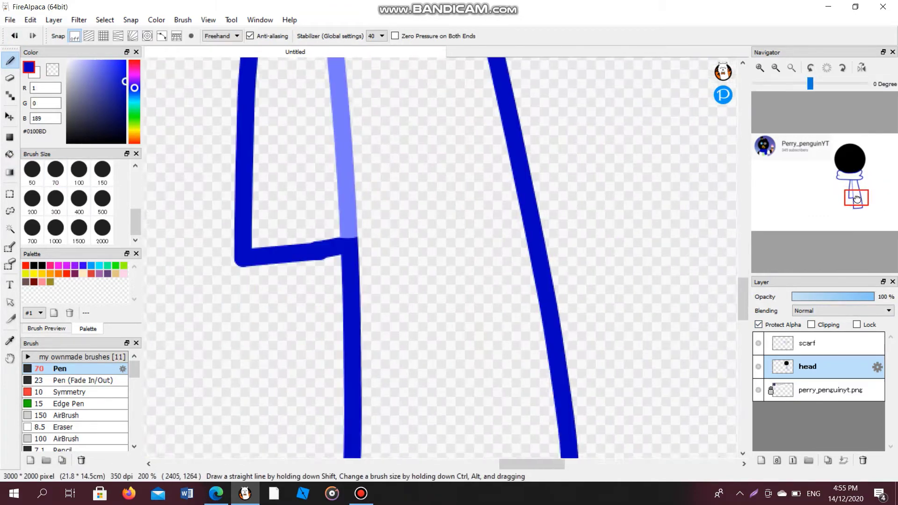
scroll(432, 204, "up", 1)
left_click_drag(432, 204, 456, 150)
Turn off alpha protection and fill both scarf tails and the collar with blue #0100BD on the head layer.
left_click(758, 325)
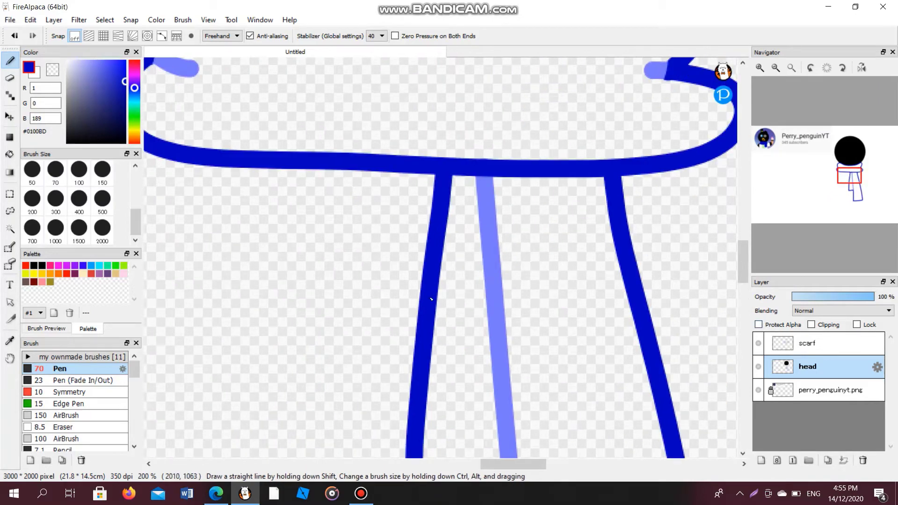
key("g")
left_click(464, 340)
left_click(531, 322)
left_click(374, 117)
scroll(347, 170, "down", 3)
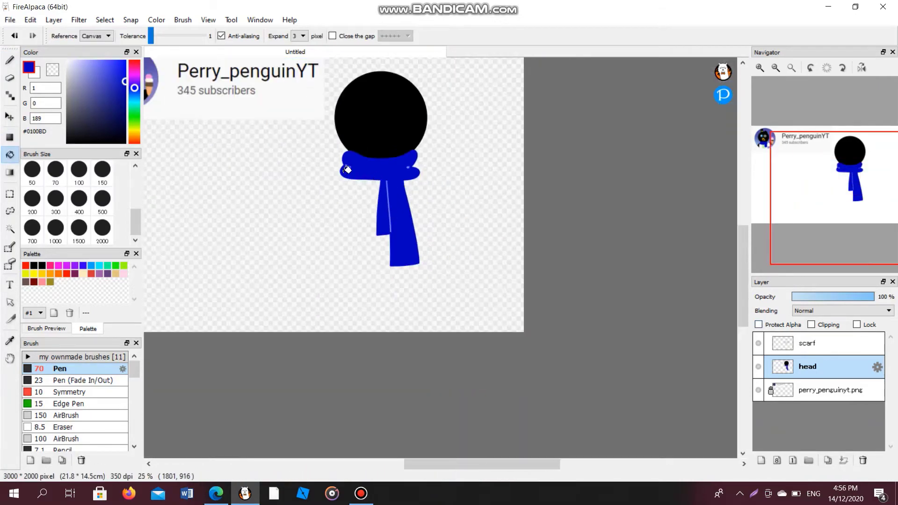
Pick light blue #7777FF from the collar's fold mark, protect the head layer's alpha and set the pen size to 15.
scroll(348, 163, "up", 4)
left_click(346, 164, "alt")
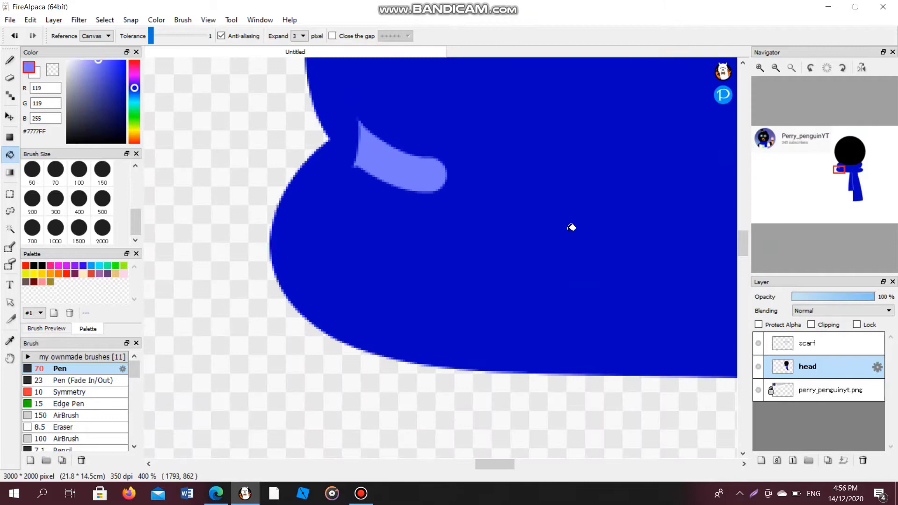
left_click(757, 325)
key("b")
left_click_drag(384, 70, 346, 196)
key("ctrl+z")
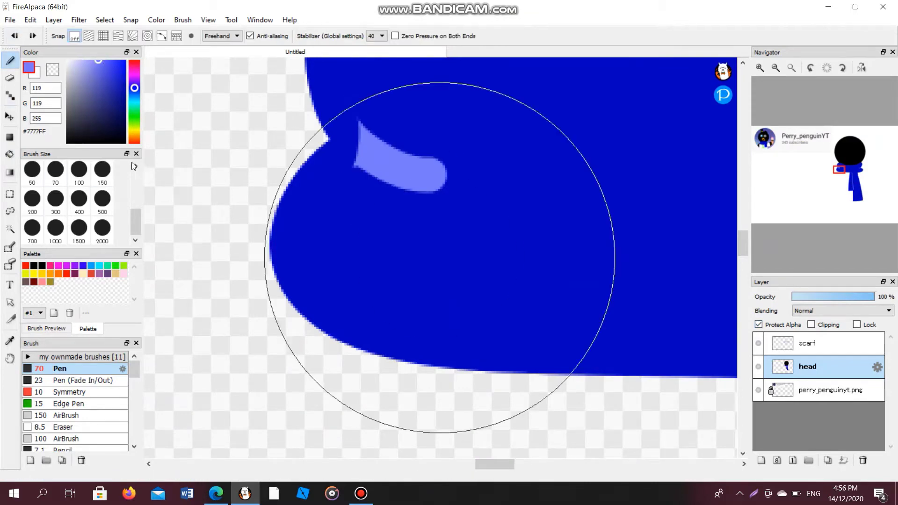
scroll(117, 187, "up", 2)
left_click(102, 170)
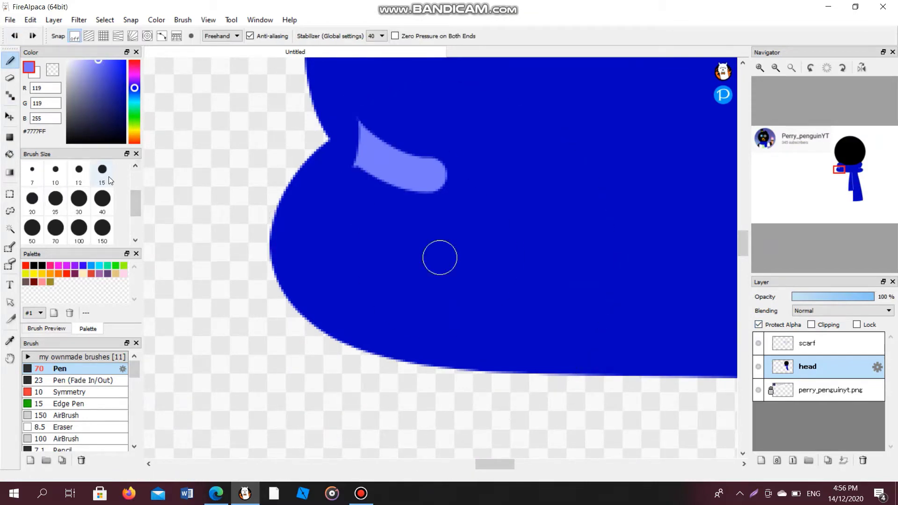
Undo the collar fill and extend both light blue fold marks across the collar outline on the scarf layer.
left_click(14, 36)
left_click(802, 343)
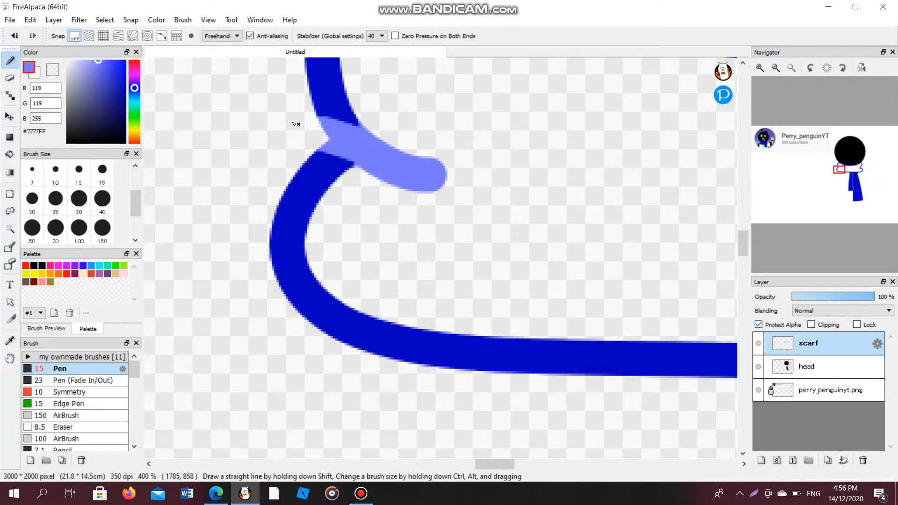
scroll(359, 164, "down", 3)
scroll(461, 170, "up", 3)
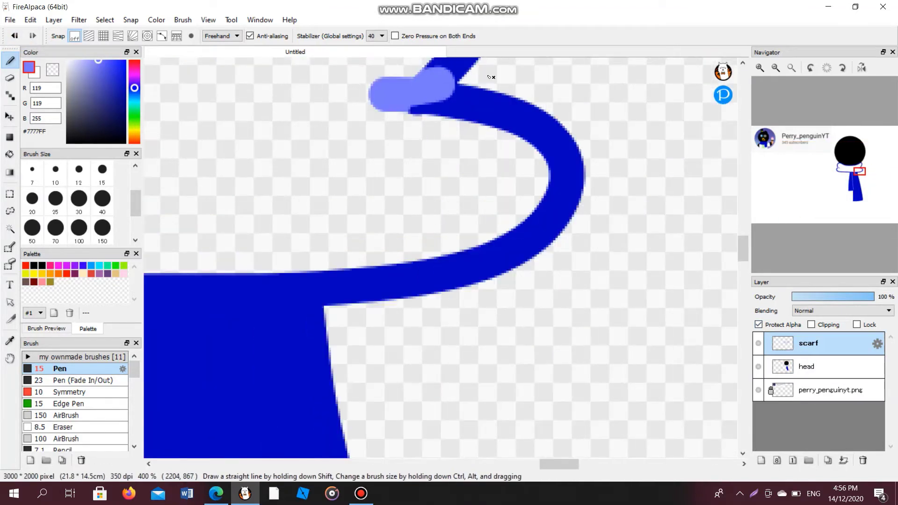
scroll(381, 112, "down", 3)
scroll(355, 243, "up", 2)
Extend the light blue dividing line down past the short tail's corner with a size 10 pen on the head layer.
left_click(807, 366)
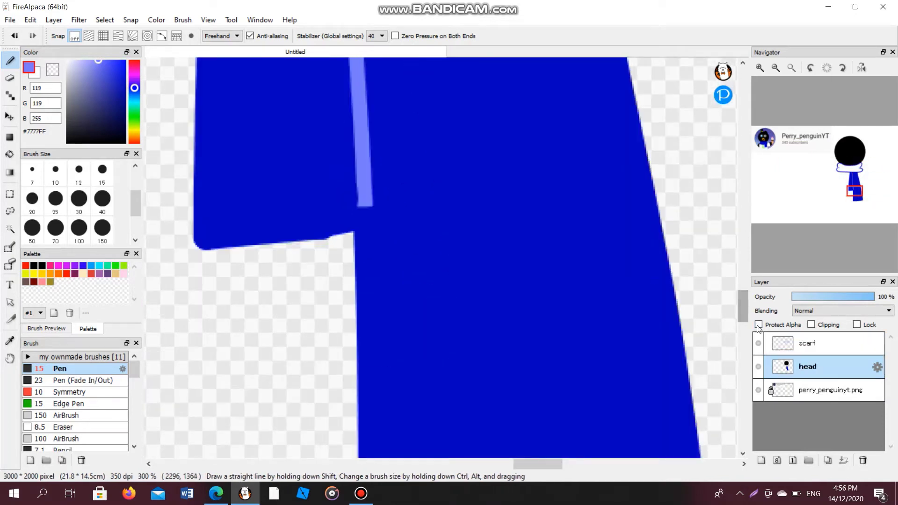
scroll(362, 216, "up", 3)
key("ctrl+z")
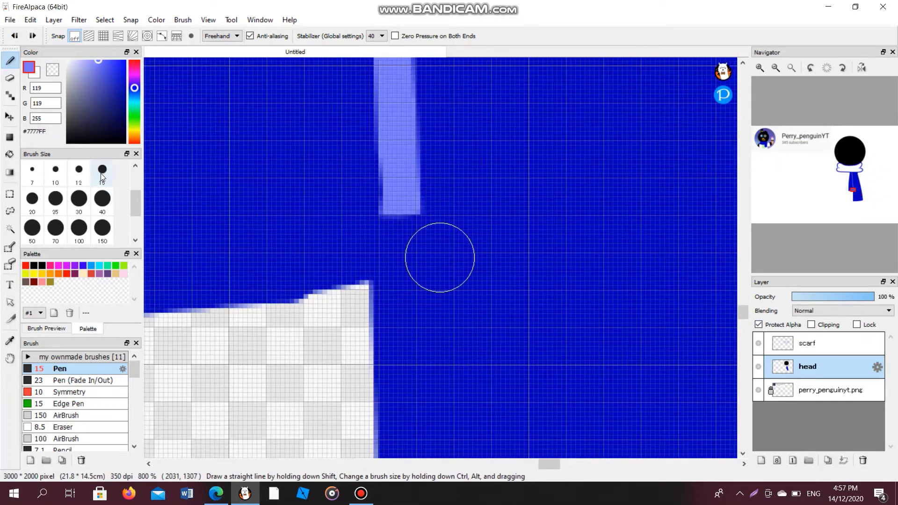
left_click(56, 173)
left_click_drag(395, 212, 398, 456)
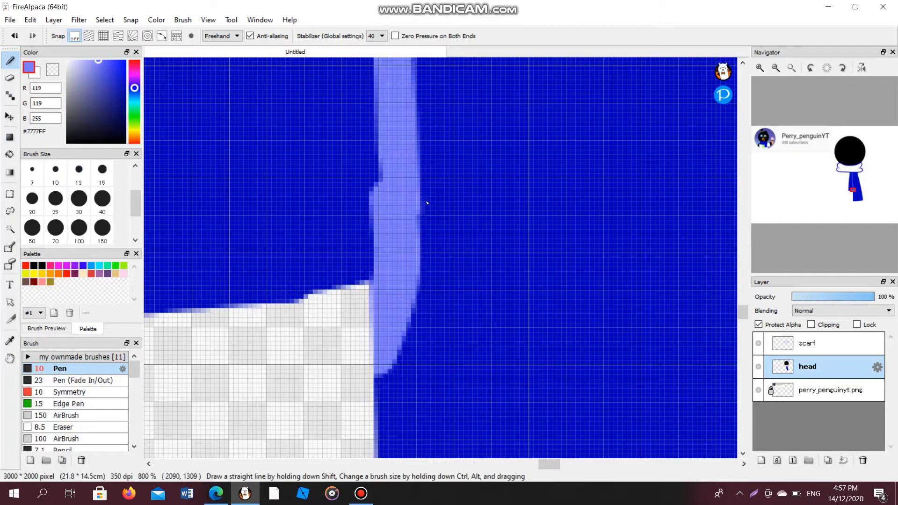
scroll(427, 203, "down", 5)
Fill the scarf's collar with blue #0100BD on the scarf layer.
scroll(396, 91, "up", 4)
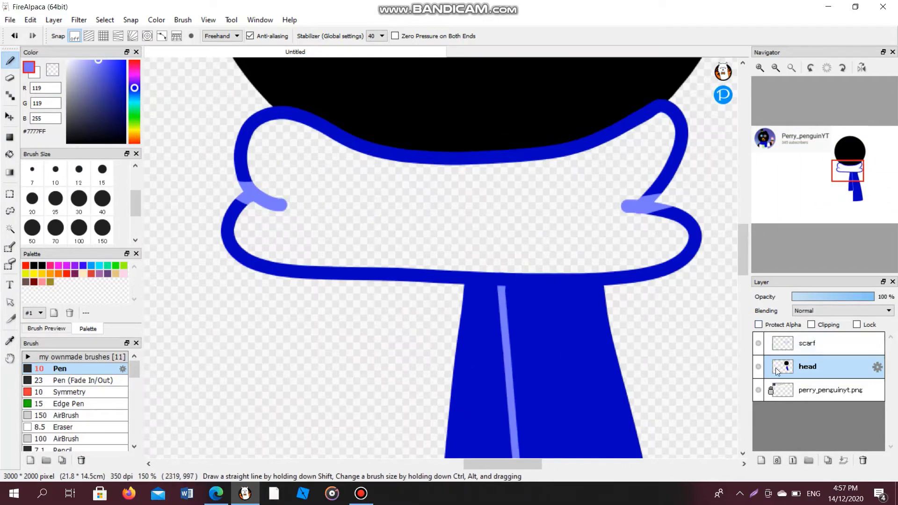
left_click(775, 349)
left_click(349, 157, "alt")
key("g")
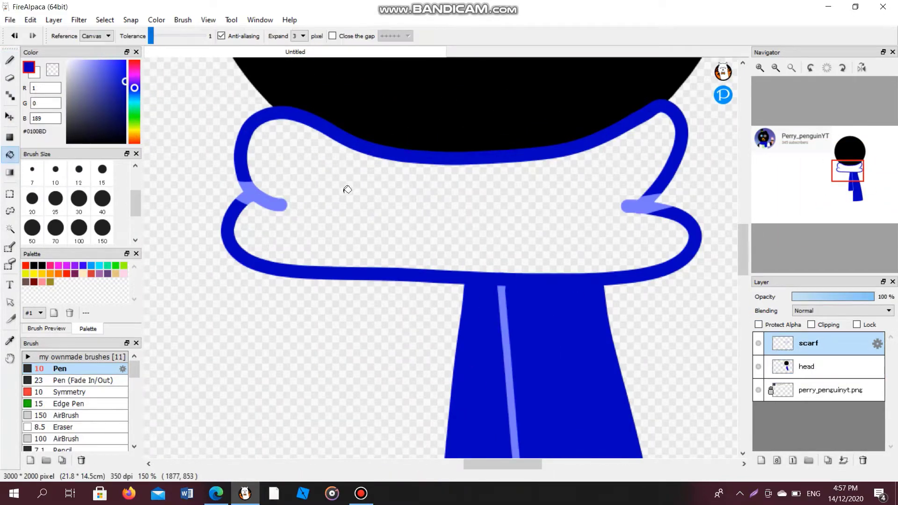
left_click(347, 189)
scroll(347, 189, "down", 4)
left_click(332, 493)
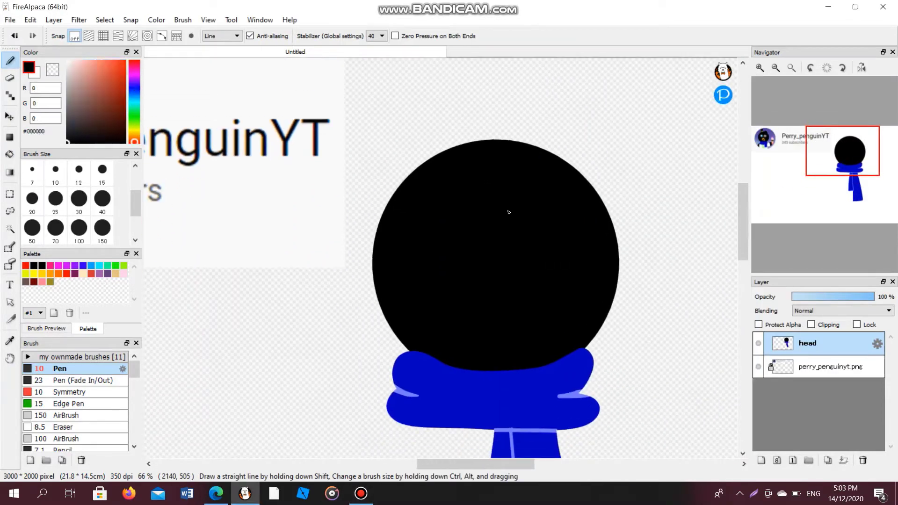
Draw the outline of a spiky black tuft along the head's upper edge with the size 10 pen in Freehand mode.
left_click(496, 125, "shift")
left_click(216, 46)
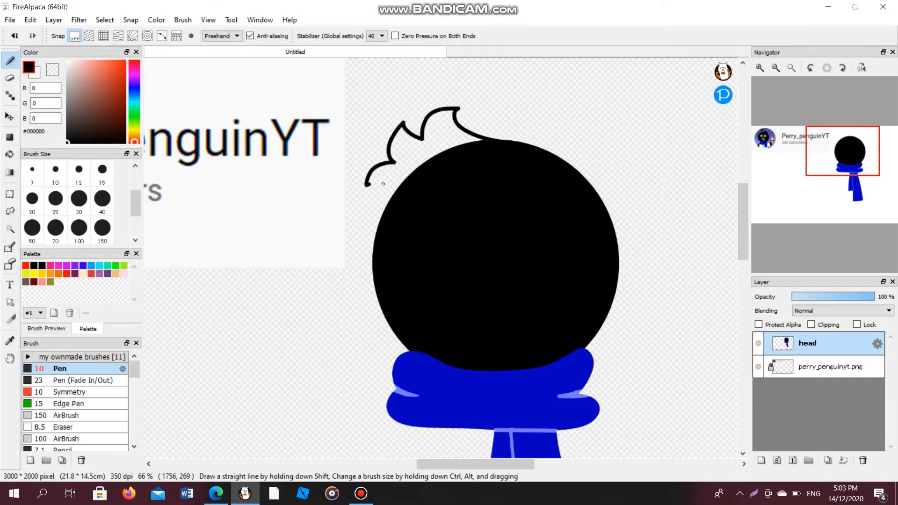
scroll(381, 202, "up", 5)
mouse_move(355, 147)
left_mouse_down()
mouse_move(367, 161)
mouse_move(393, 280)
left_mouse_up()
scroll(464, 195, "down", 5)
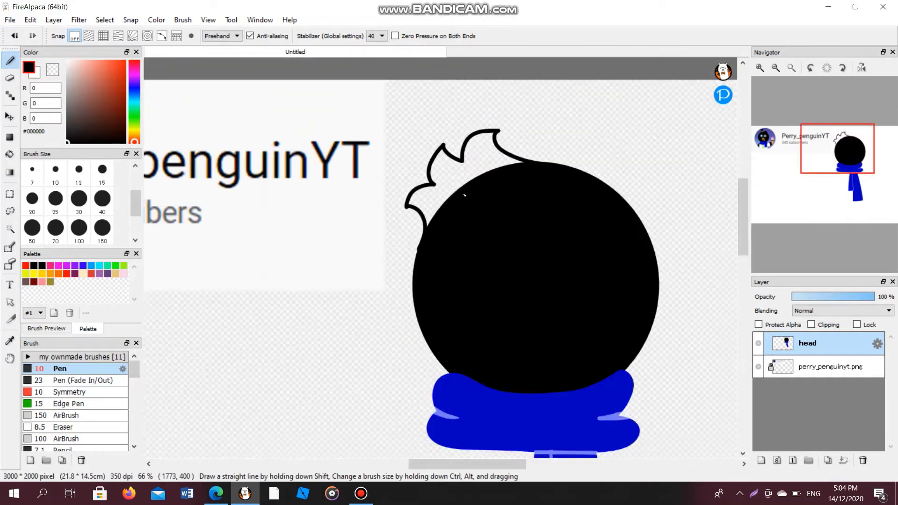
Fill the area between the tuft outline and the head with black.
scroll(464, 196, "up", 5)
left_click(9, 153)
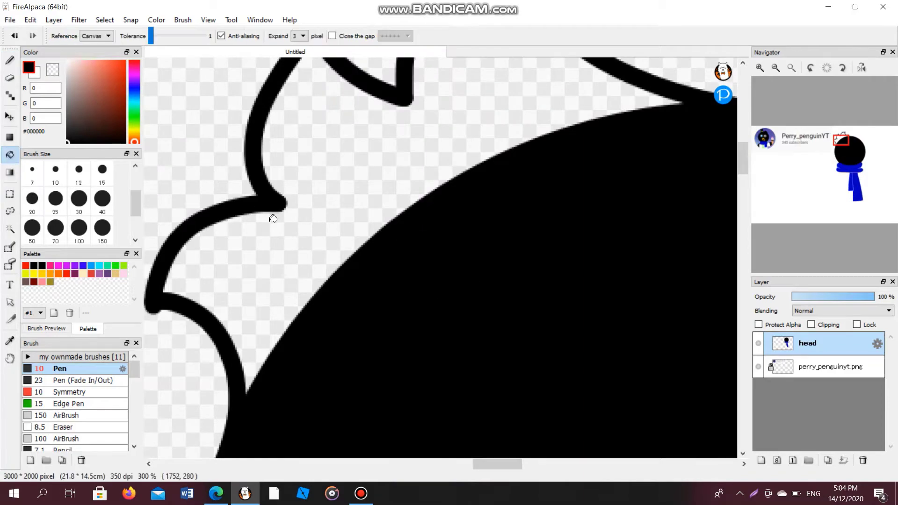
scroll(372, 176, "down", 5)
left_click(5, 62)
scroll(336, 177, "up", 6)
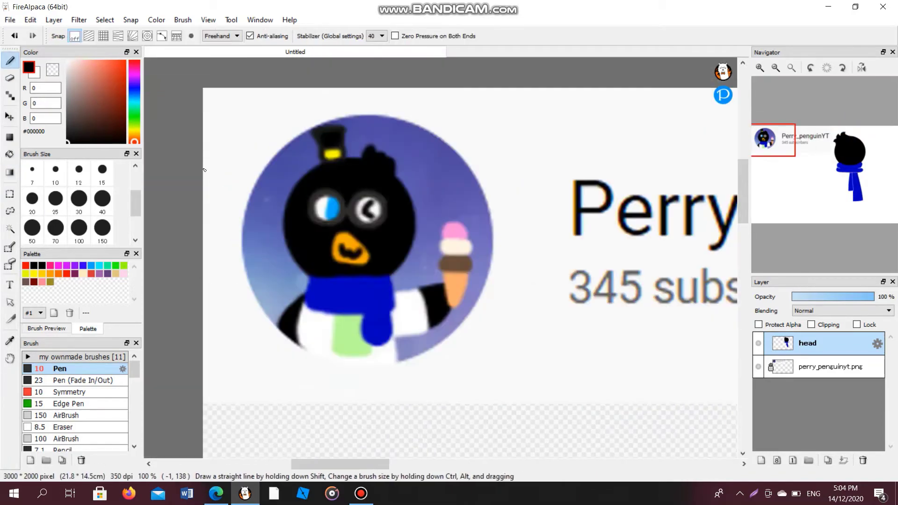
Pick yellow #FDFC02 from the reference hat and paint a hair tie on the head's upper edge with the size 100 pen on a new layer.
left_click(337, 178, "alt")
scroll(336, 178, "down", 8)
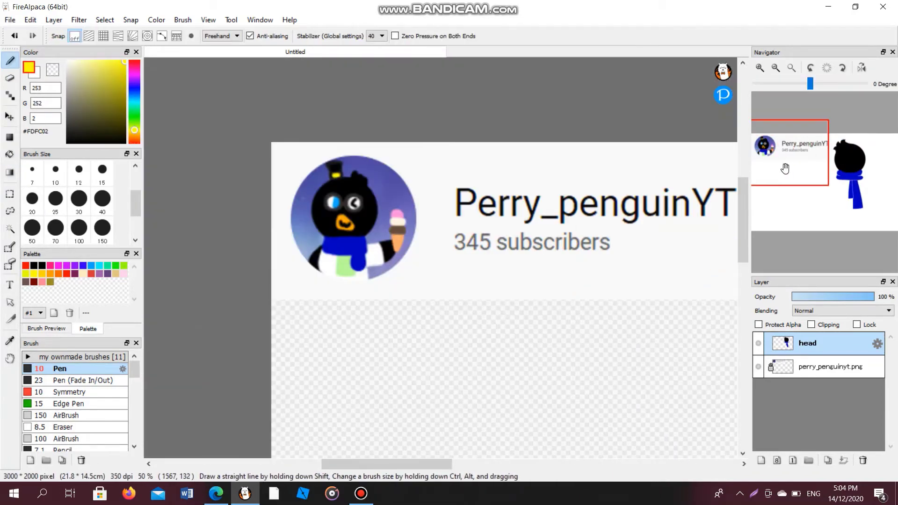
left_click_drag(781, 166, 838, 159)
left_click(371, 502)
left_click(370, 502)
scroll(210, 218, "down", 2)
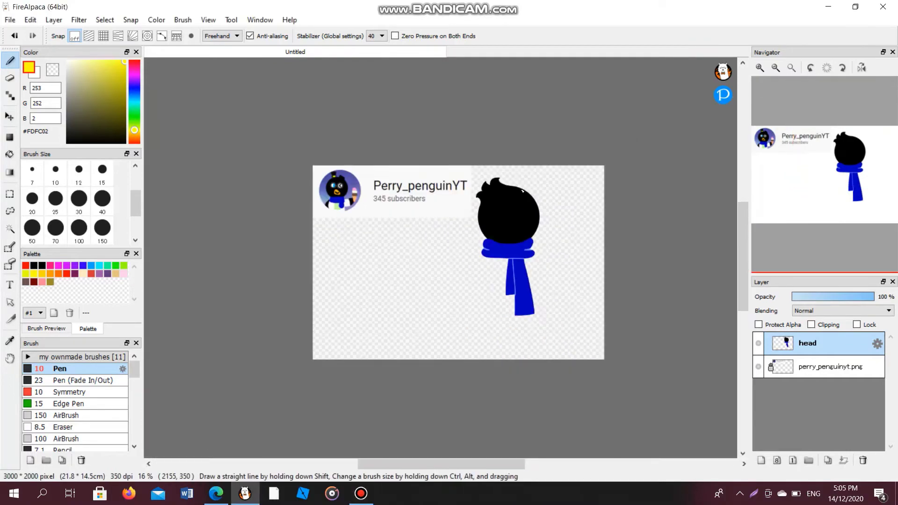
scroll(210, 217, "up", 5)
key("ctrl+shift+n")
left_click(508, 189)
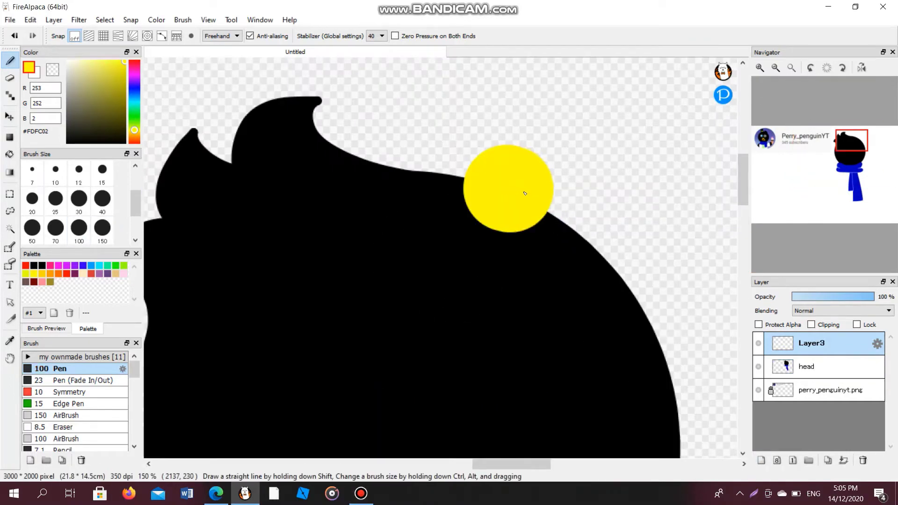
Outline the yellow hair tie in dark yellow #BABA00 with the size 15 pen.
scroll(508, 188, "down", 3)
left_click(123, 82)
scroll(511, 139, "up", 4)
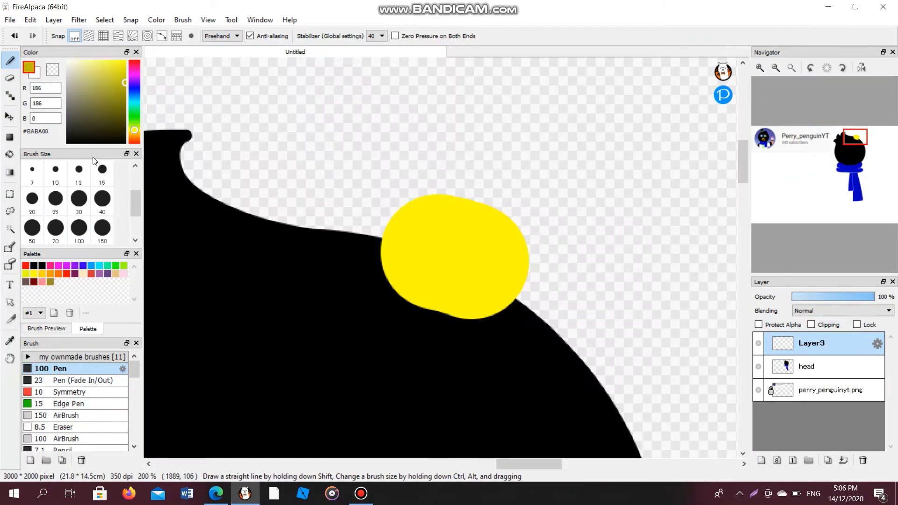
left_click(360, 494)
left_click(723, 141)
left_click_drag(453, 224, 438, 256)
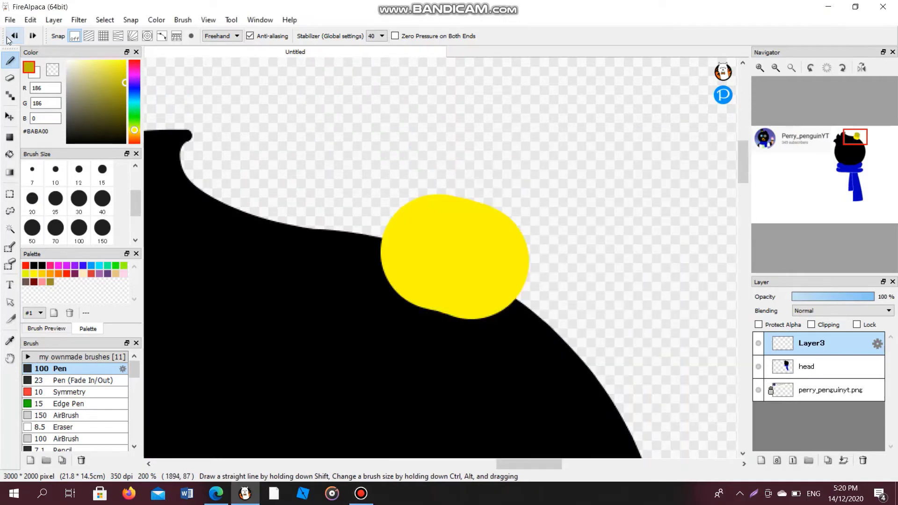
mouse_move(405, 198)
left_mouse_down()
mouse_move(383, 239)
mouse_move(409, 298)
left_mouse_up()
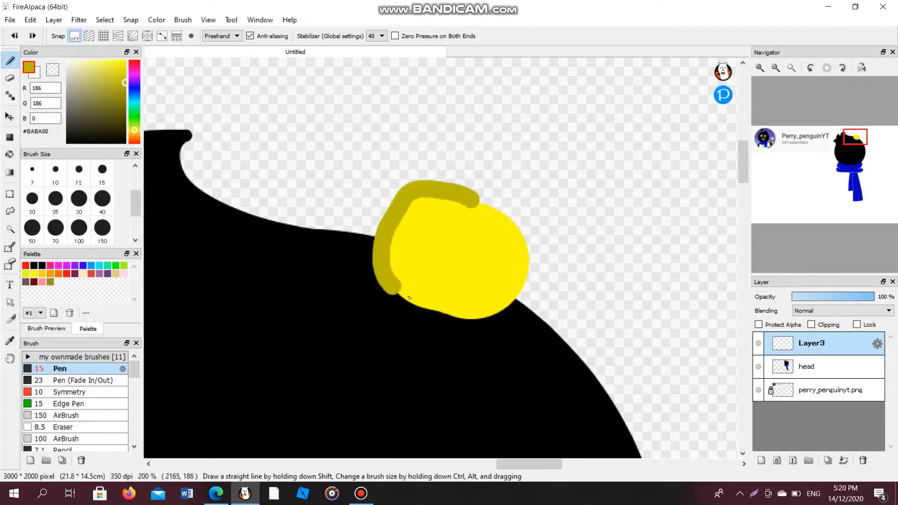
scroll(459, 198, "down", 4)
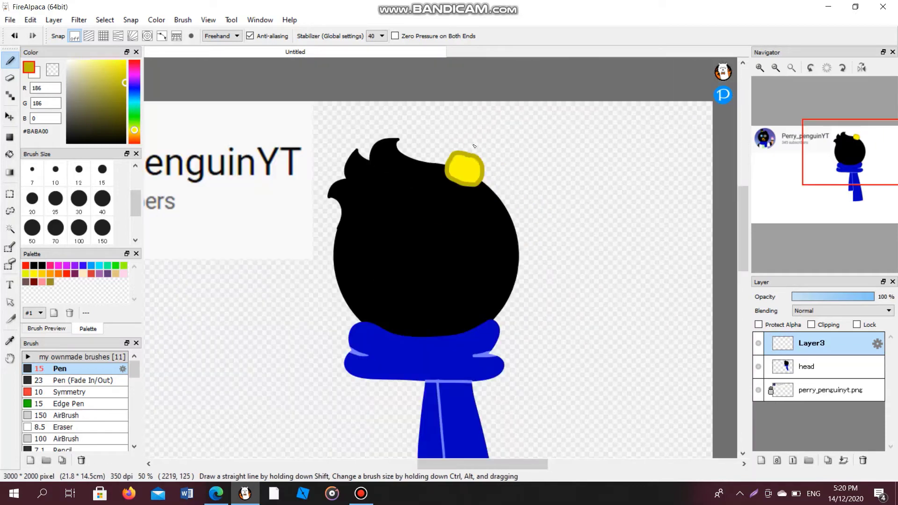
Draw a spiky ponytail rising from the hair tie on a new layer beneath it and fill it with black #000000.
left_click(460, 198, "alt")
left_click(761, 460)
left_click_drag(823, 343, 840, 363)
scroll(477, 141, "up", 4)
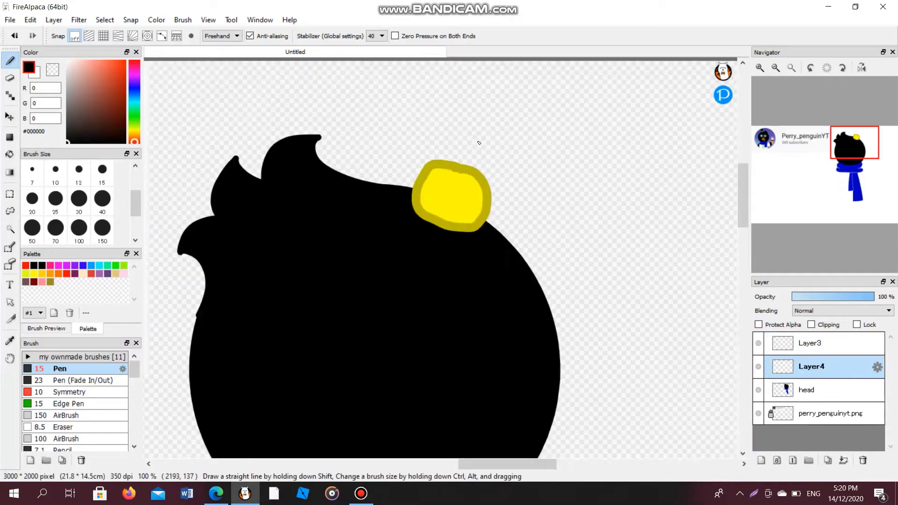
scroll(549, 180, "down", 4)
scroll(549, 180, "up", 3)
mouse_move(371, 222)
left_mouse_down()
mouse_move(393, 113)
mouse_move(473, 97)
mouse_move(601, 154)
mouse_move(569, 153)
mouse_move(627, 249)
mouse_move(578, 239)
mouse_move(554, 282)
mouse_move(480, 223)
mouse_move(456, 255)
left_mouse_up()
left_click(9, 154)
left_click(422, 134)
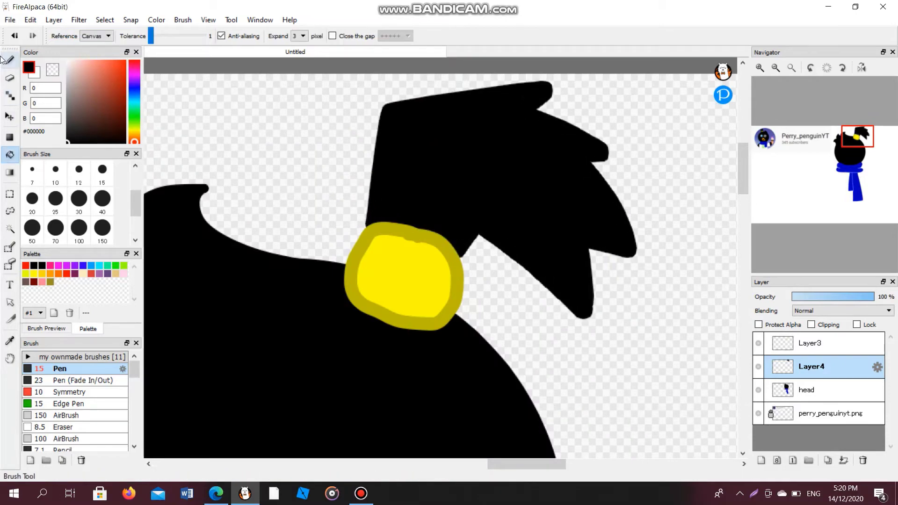
Merge the hair tie and ponytail layers down into the head layer.
scroll(533, 194, "down", 5)
scroll(437, 232, "up", 5)
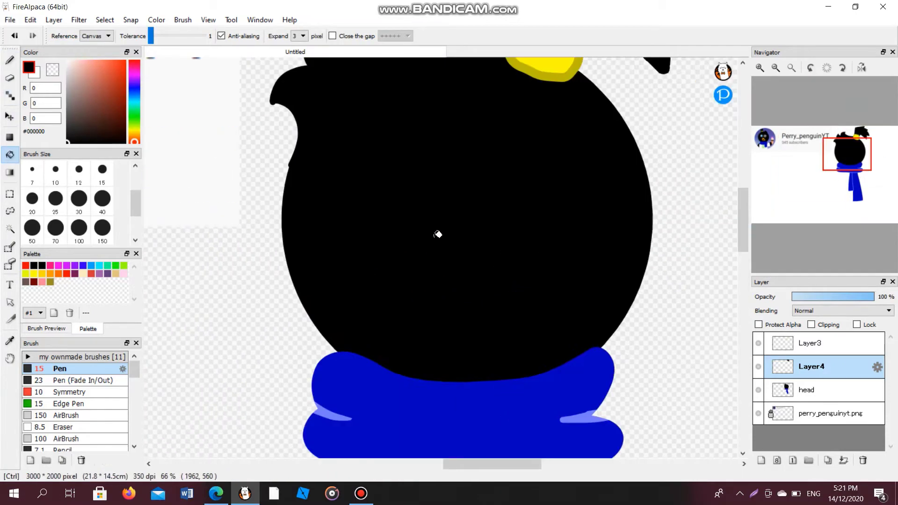
left_click(809, 343)
left_click(843, 461)
left_click(843, 461)
Add a new layer and place it directly below the head layer.
left_click(760, 461)
scroll(514, 281, "down", 2)
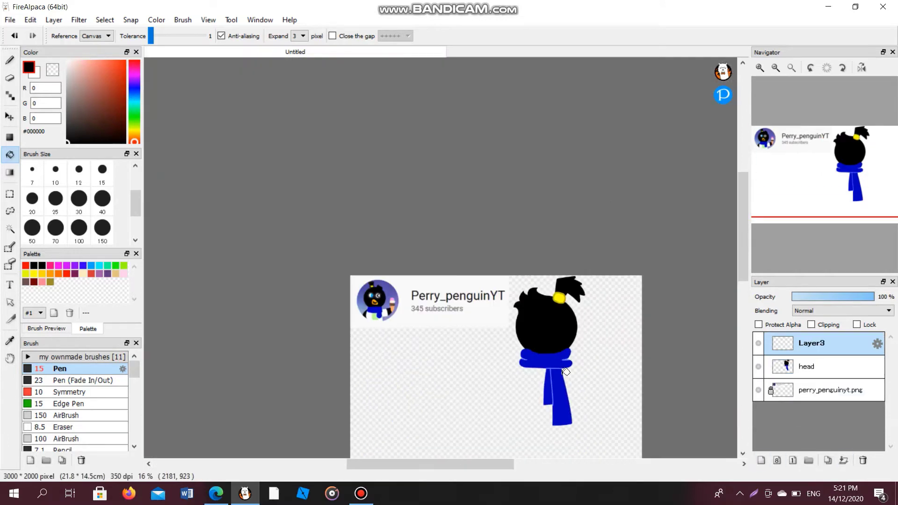
scroll(327, 280, "up", 1)
left_click_drag(789, 347, 790, 374)
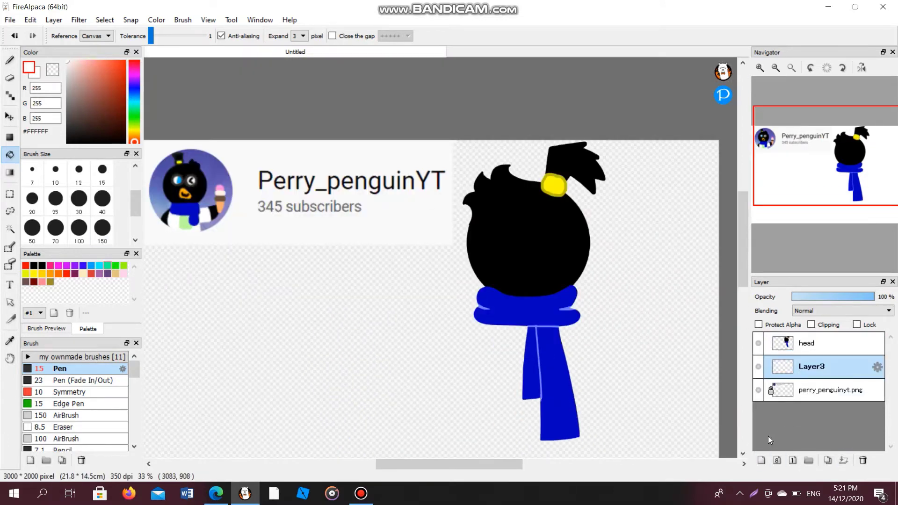
Fill another new layer with red #FF1F00 while the other layers are hidden, and place it at the bottom of the layer stack.
mouse_move(818, 168)
left_mouse_down()
mouse_move(822, 196)
mouse_move(820, 179)
left_mouse_up()
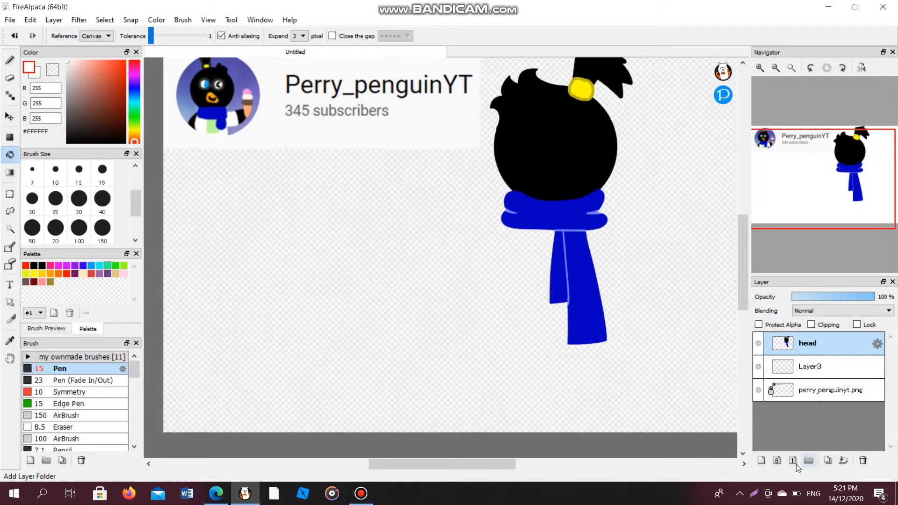
left_click(760, 460)
left_click(758, 366)
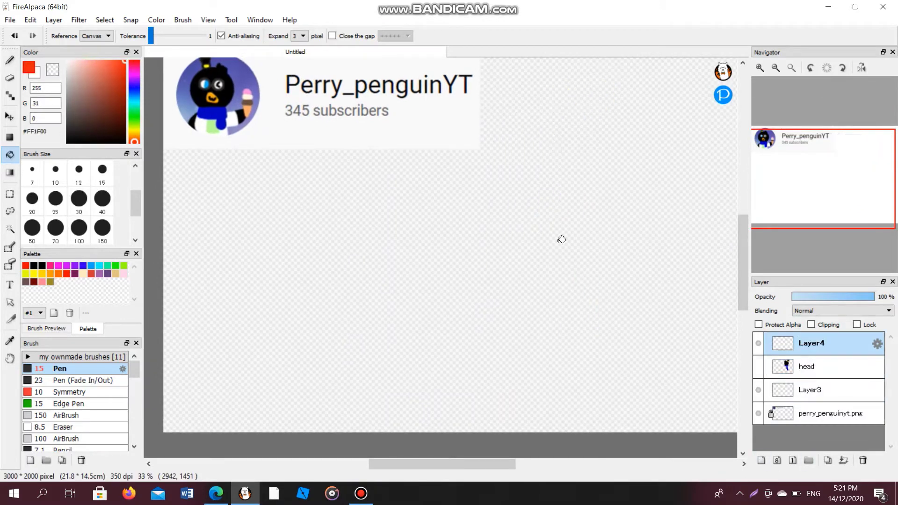
left_click(757, 389)
left_click(758, 414)
left_click(601, 276)
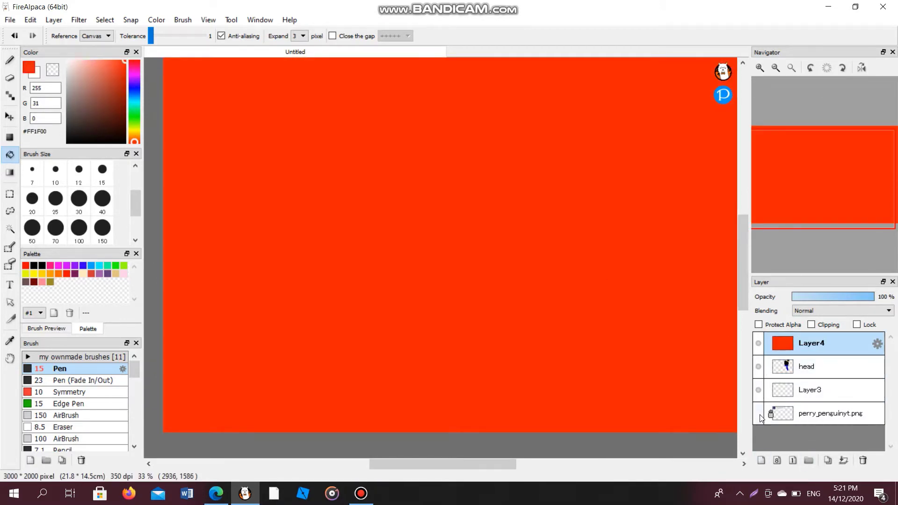
left_click_drag(789, 348, 788, 416)
Pick white #FFFFFF from the reference penguin's shirt for the size 15 pen and make Layer3 the active layer.
scroll(448, 257, "down", 3)
scroll(345, 234, "up", 5)
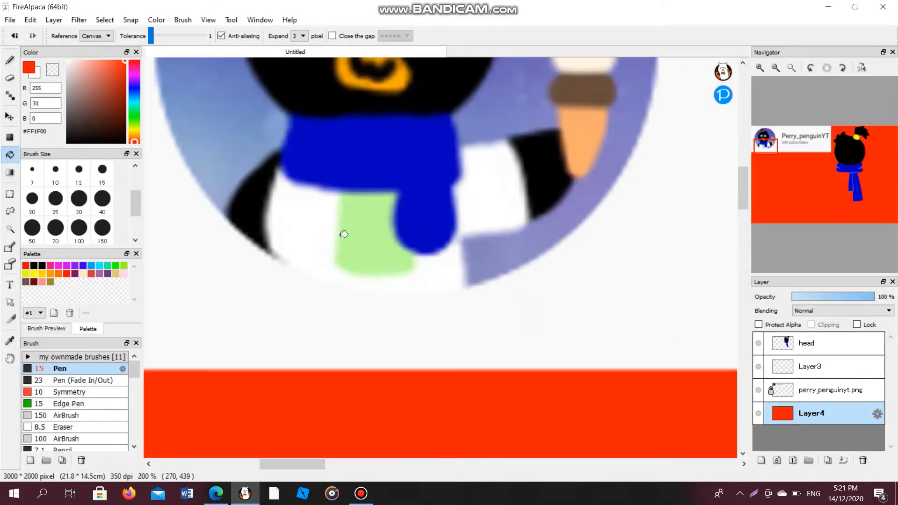
left_click(344, 234, "alt")
scroll(414, 236, "down", 2)
scroll(415, 236, "right", 5)
scroll(414, 236, "down", 3)
key("b")
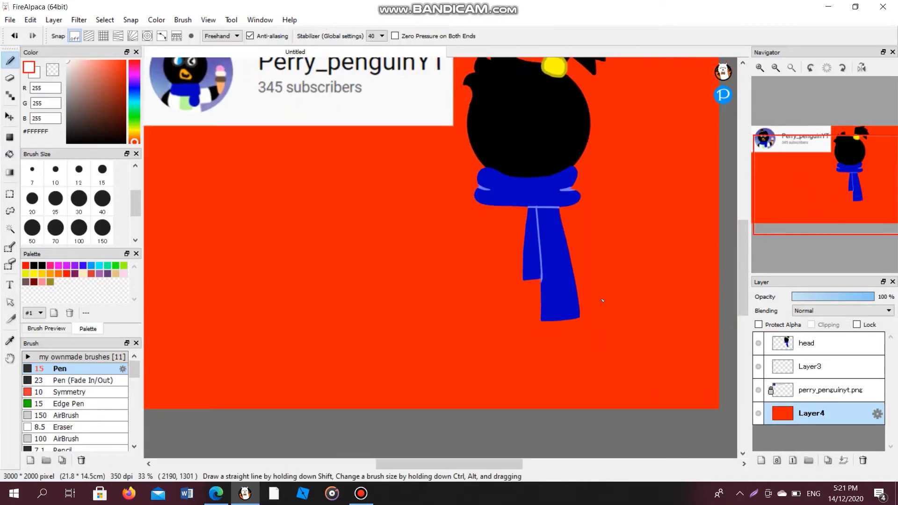
scroll(561, 149, "down", 2)
key("ctrl+z")
left_click(806, 367)
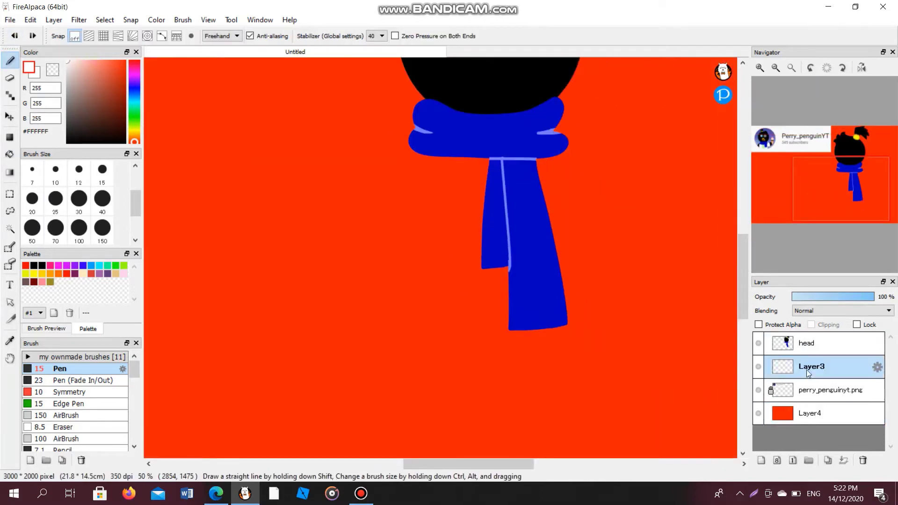
Try to draw a white shirt outline with two flared sleeves and a body below the scarf on Layer3.
left_click_drag(565, 181, 573, 279)
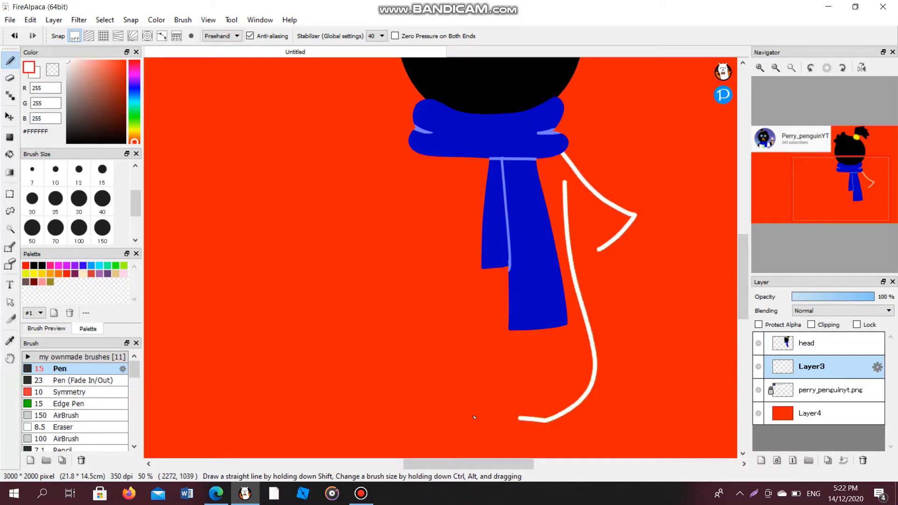
key("ctrl+z")
key("e")
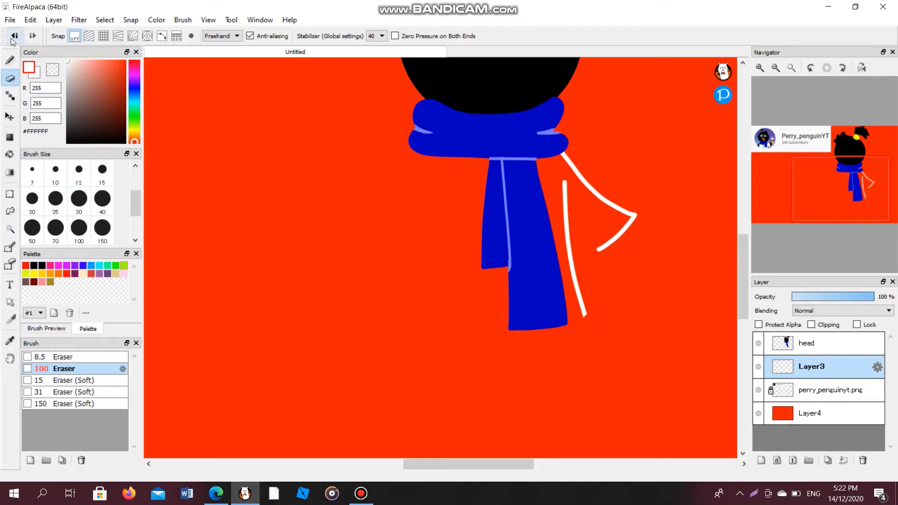
left_click(13, 38)
key("b")
left_click_drag(336, 204, 396, 249)
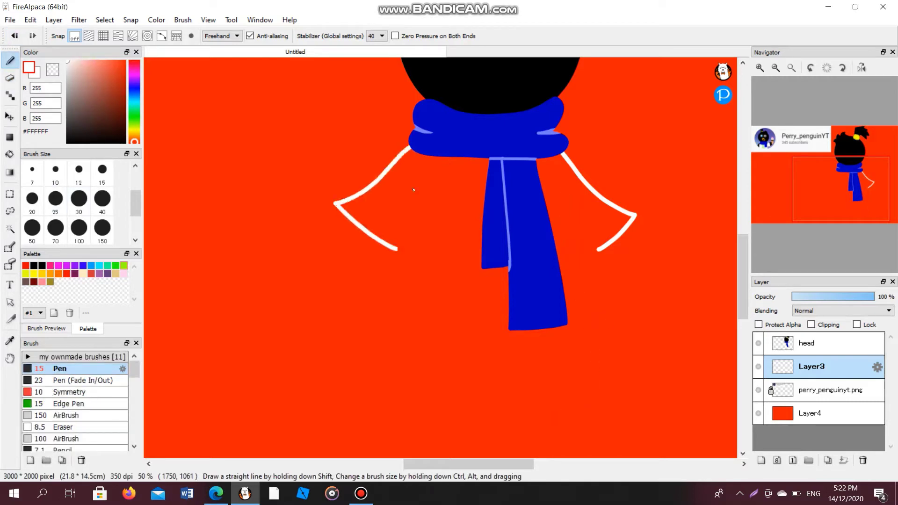
left_click_drag(588, 312, 566, 195)
scroll(566, 196, "up", 3)
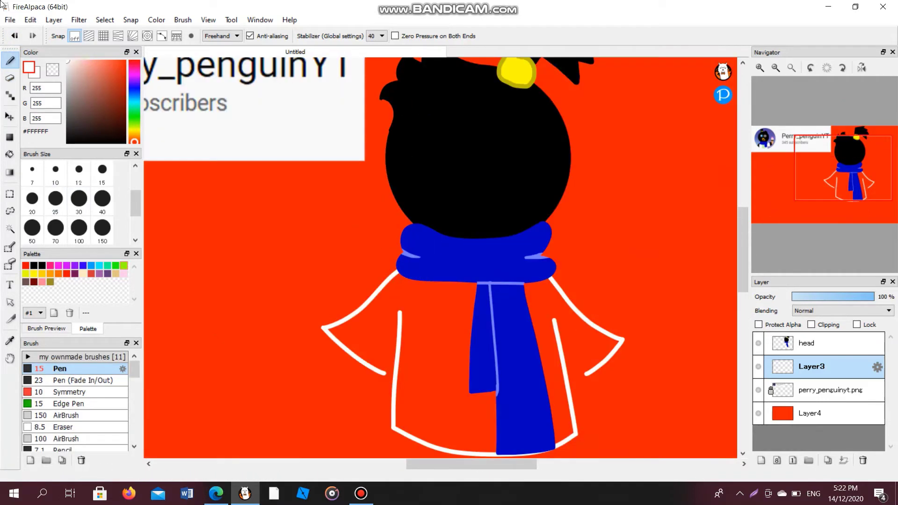
Undo all strokes of the white shirt outline.
left_click(14, 36)
left_click(14, 35)
left_click(15, 36)
left_click(14, 36)
Draw a short white sleeve outline from the scarf collar's right end to the long tail with the size 15 pen.
scroll(731, 345, "down", 5)
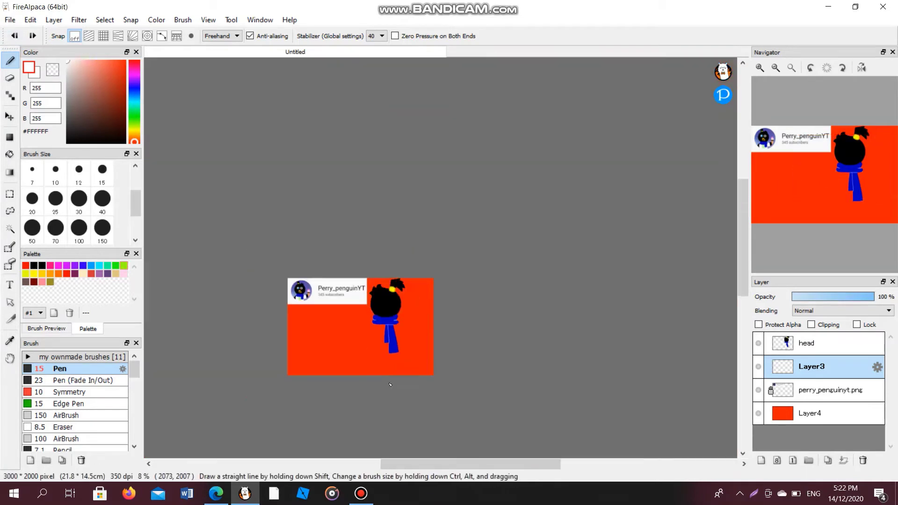
scroll(731, 345, "up", 4)
scroll(555, 209, "up", 2)
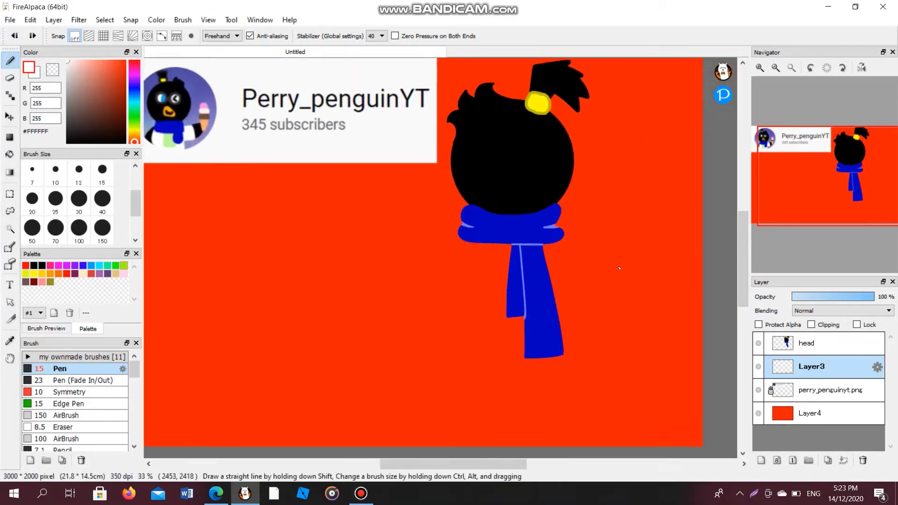
left_click_drag(607, 264, 551, 282)
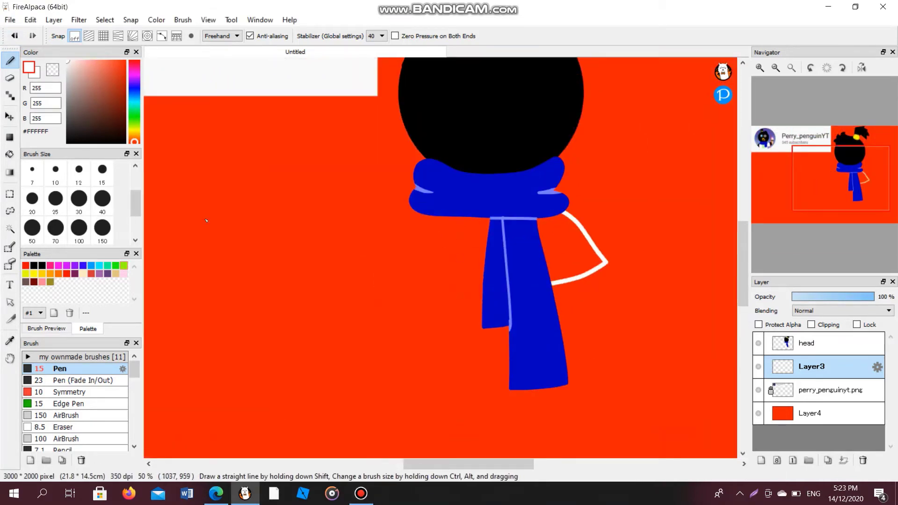
Copy the sleeve outline, mirror the copy to the scarf collar's left end and merge it into Layer3.
key("ctrl+c")
key("ctrl+v")
key("ctrl+t")
left_click_drag(568, 223, 416, 216)
left_click(678, 462)
key("ctrl+e")
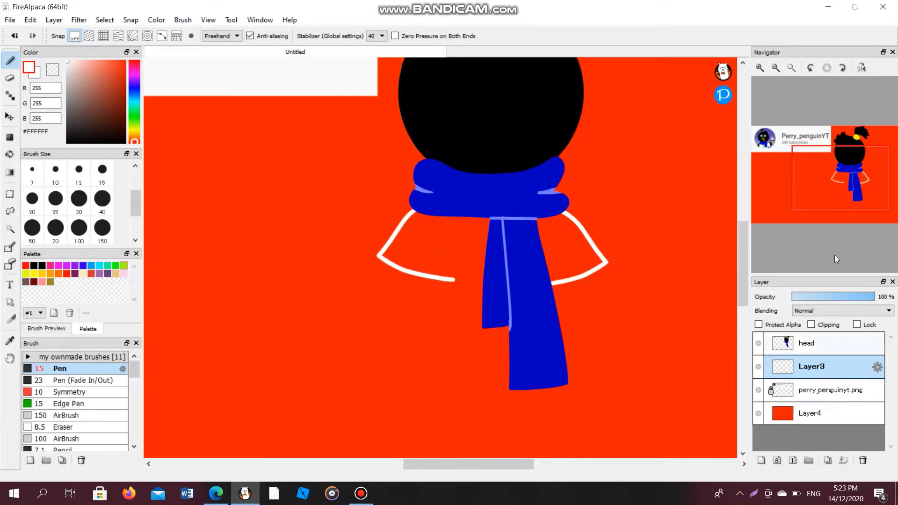
Try to draw the shirt's body outline freehand in white below the sleeves on Layer3.
left_click_drag(834, 254, 839, 268)
left_click_drag(394, 123, 391, 177)
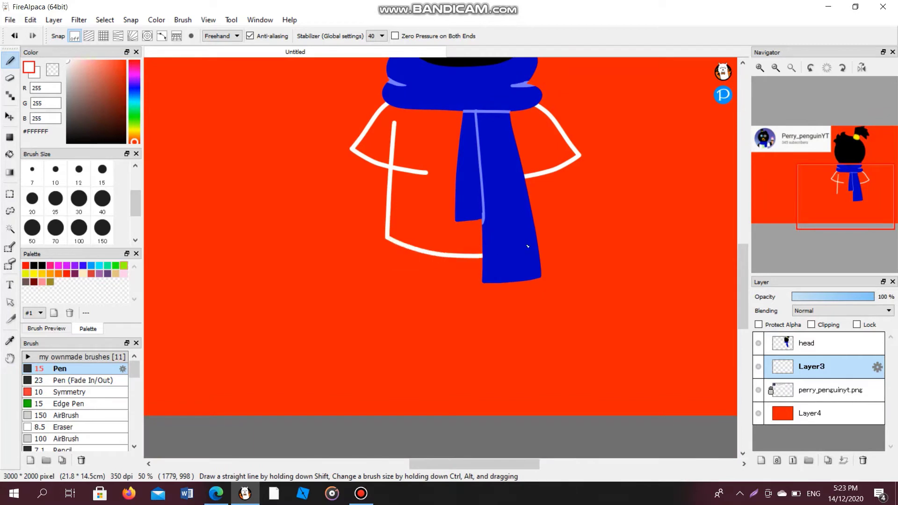
left_click_drag(539, 160, 546, 229)
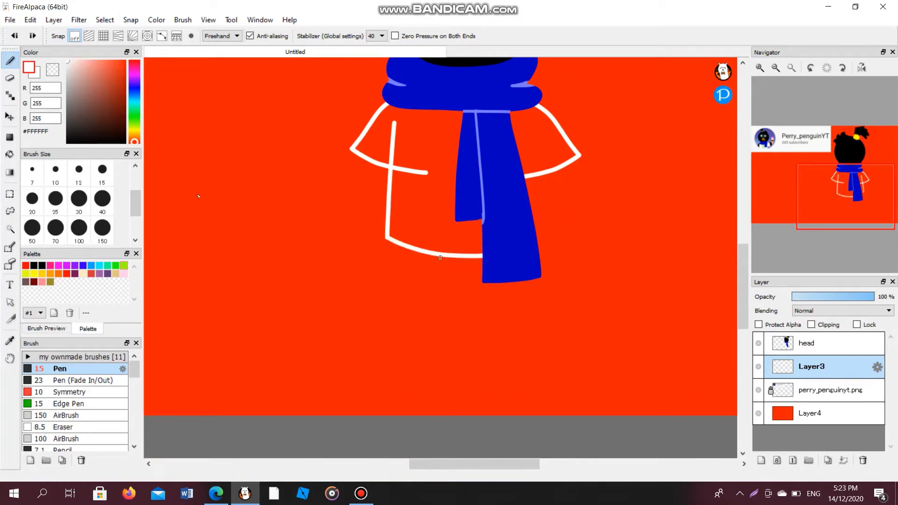
Draw the shirt's body on a new layer as straight white sides and hem, using the size 15 pen in Line mode.
key("ctrl+shift+n")
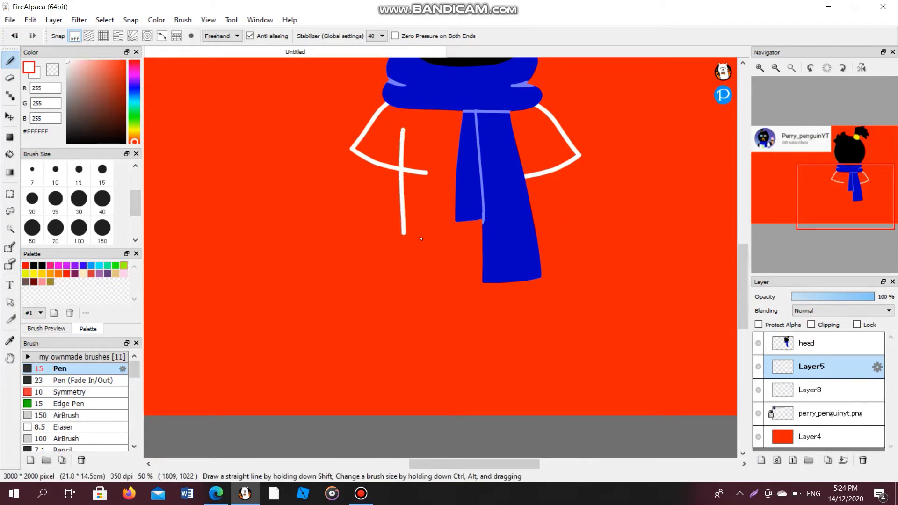
left_click(219, 39)
left_click(215, 54)
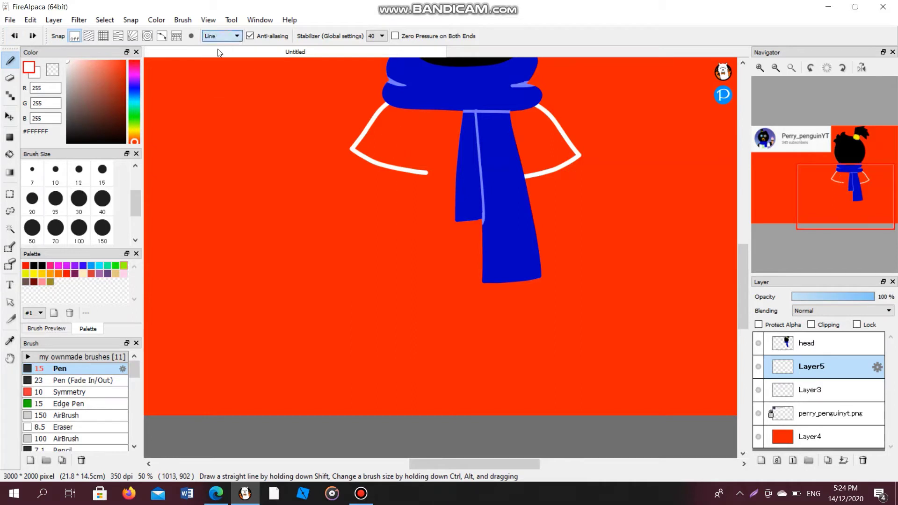
left_click_drag(403, 127, 388, 270)
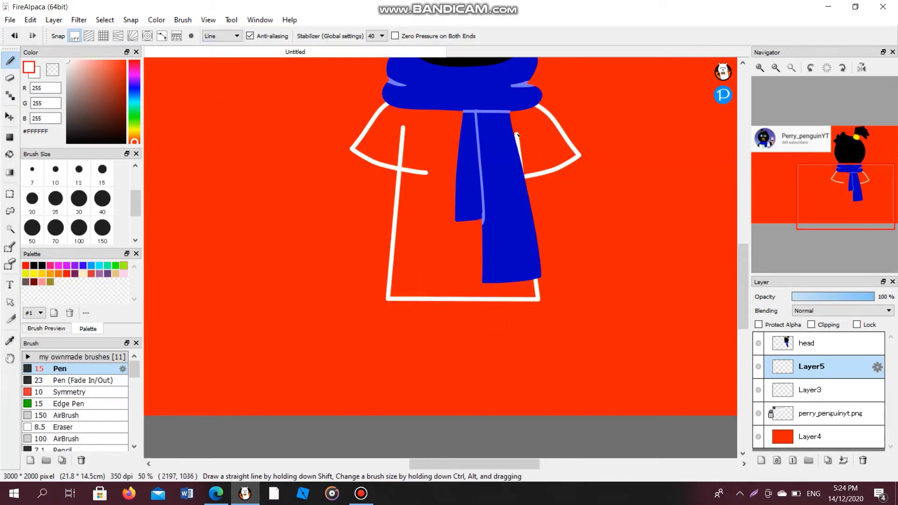
Draw straight-lined shorts with two legs below the shirt hem in pale purple #B3A8CA on a new layer beneath the shirt body's layer.
scroll(298, 226, "down", 3)
left_click(135, 86)
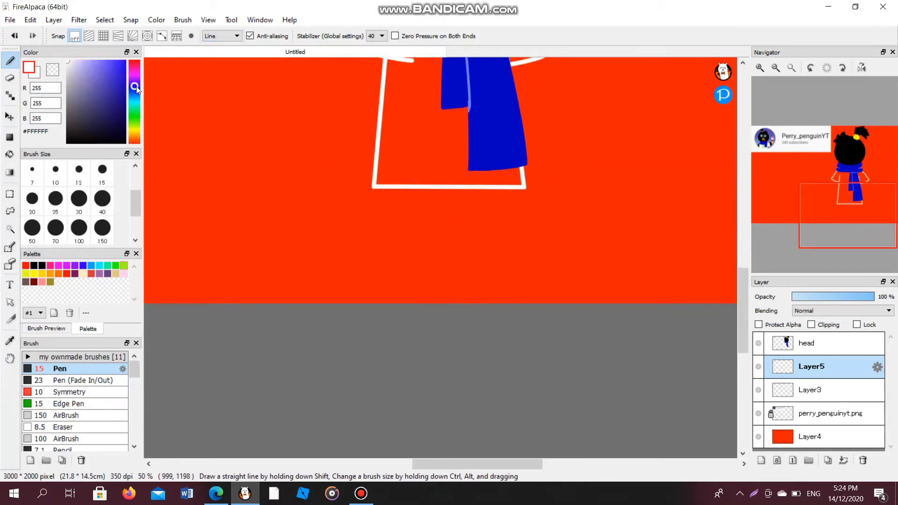
left_click(76, 77)
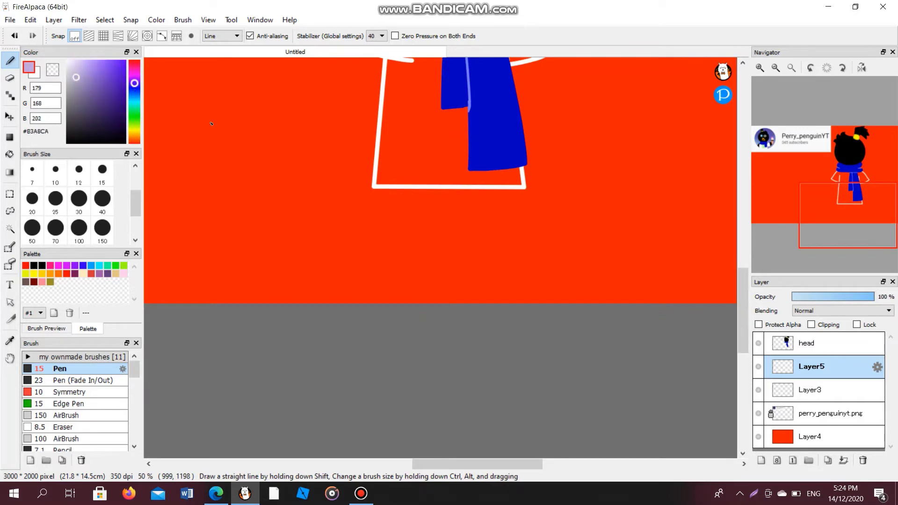
left_click(760, 460)
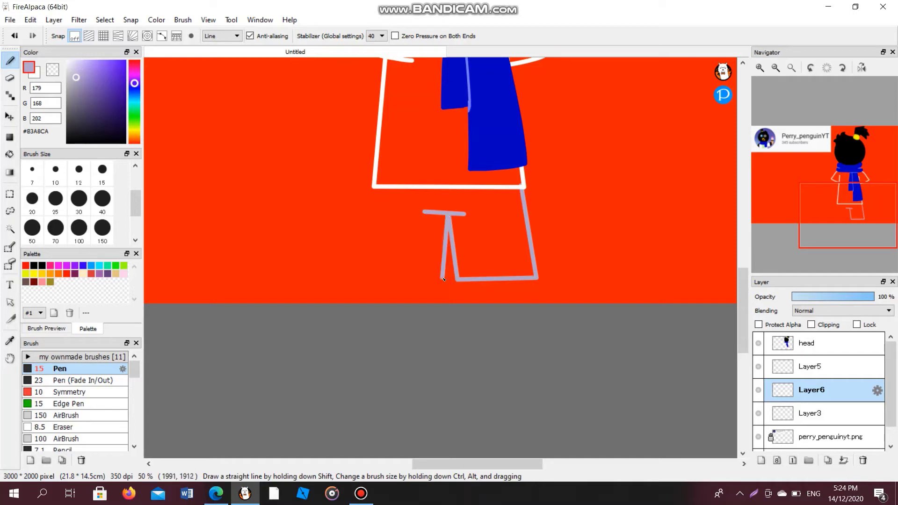
left_click_drag(365, 270, 374, 188)
Delete the layers that hold the shirt body, the shorts and the sleeve outlines.
left_click(775, 67)
left_click_drag(842, 210, 871, 206)
left_click(832, 366)
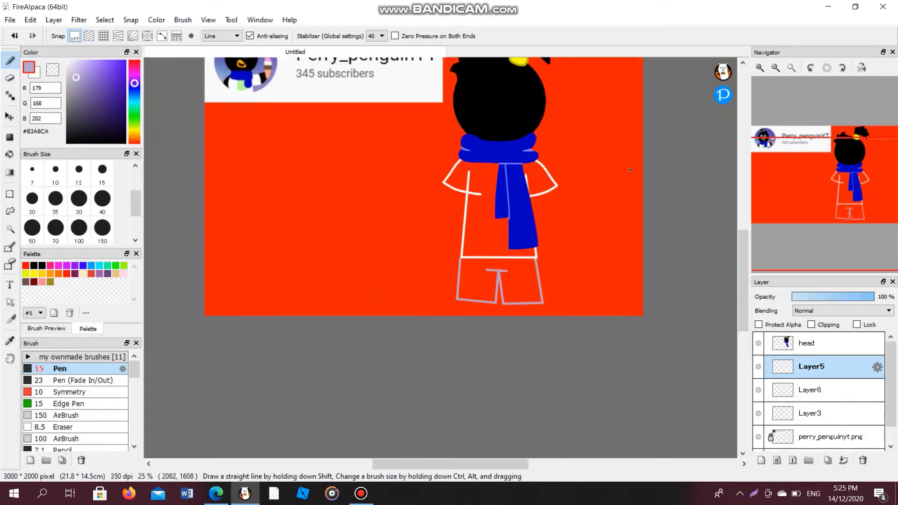
left_click(862, 460)
left_click(863, 460)
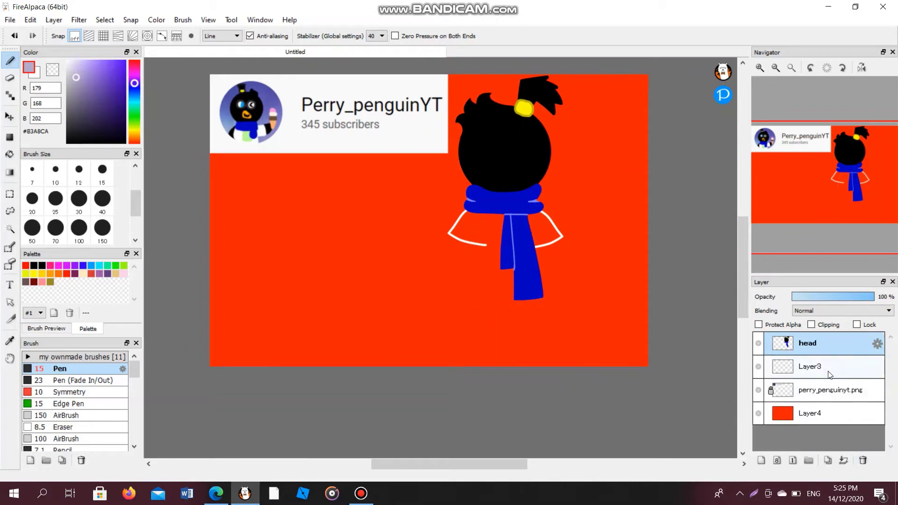
left_click(863, 460)
key("ctrl+z")
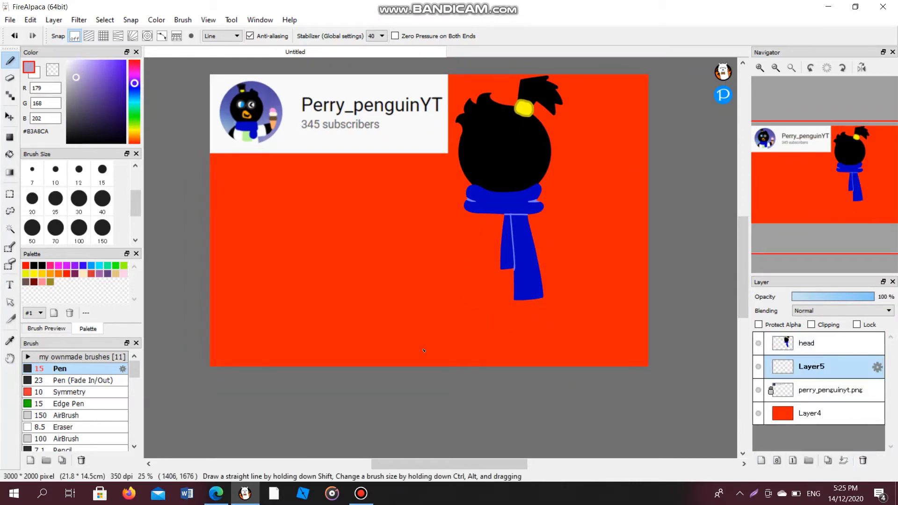
left_click(361, 493)
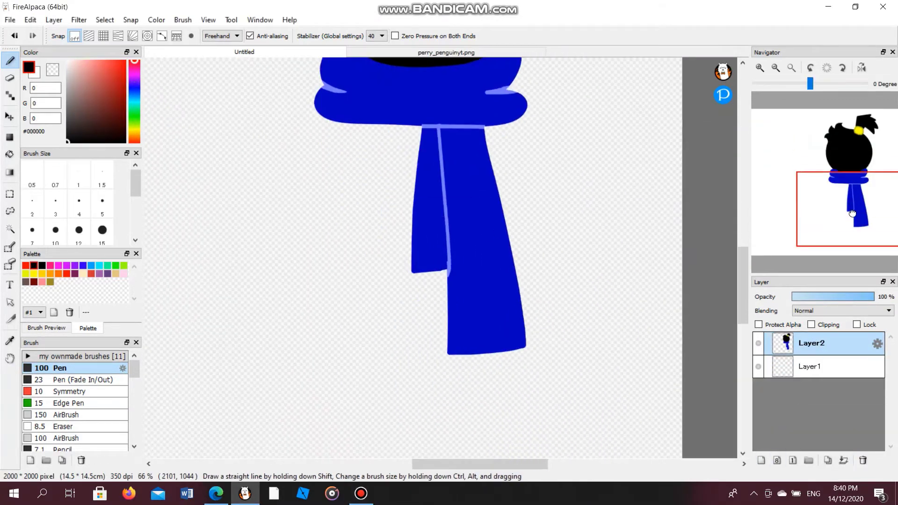
Draw the shirt's two flared sleeves below the scarf on Layer1 with the size 12 pen in white #FFFFFF and fill them.
left_click(814, 366)
mouse_move(449, 117)
left_mouse_down()
mouse_move(550, 255)
mouse_move(558, 304)
left_mouse_up()
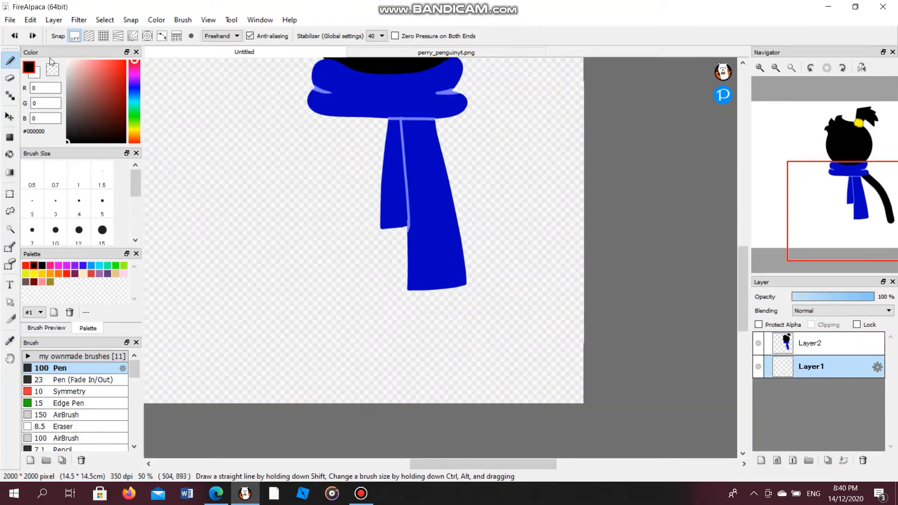
left_click(79, 230)
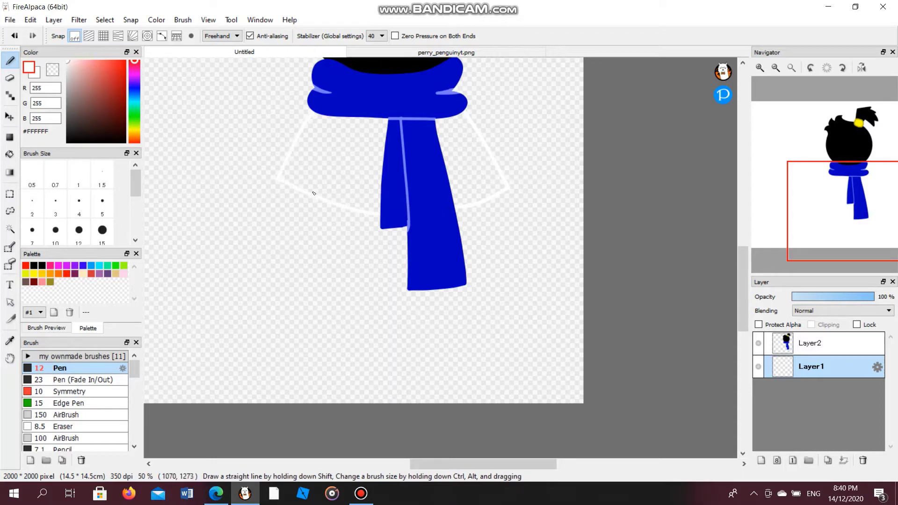
left_click(9, 154)
left_click(348, 194)
left_click(469, 136)
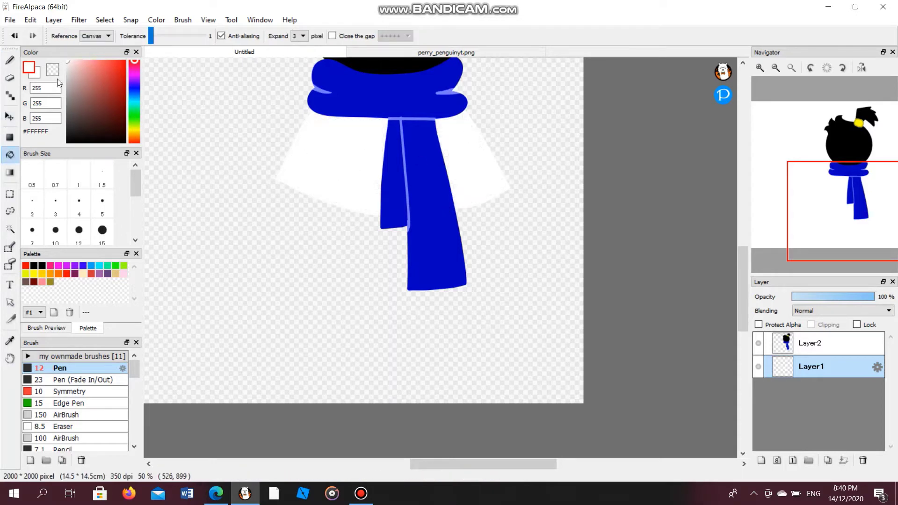
Draw the shirt's body below the sleeves freehand in white with a curved hem, and fill it white.
left_click(10, 60)
left_click_drag(311, 208, 303, 263)
key("ctrl+z")
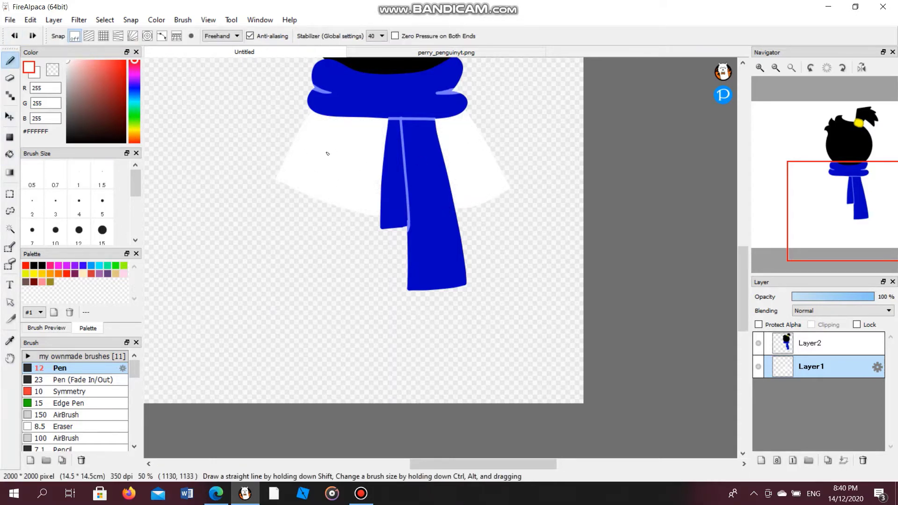
key("g")
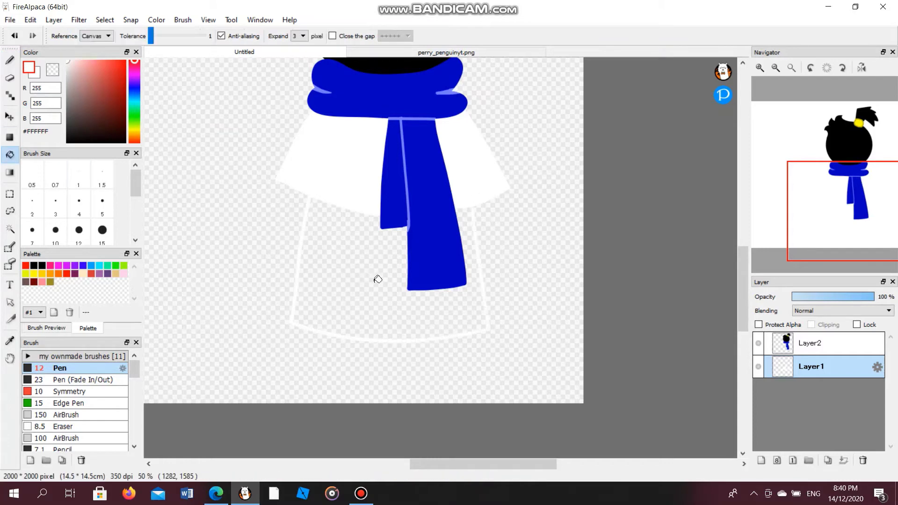
left_click(376, 279)
scroll(777, 219, "down", 5)
scroll(436, 263, "up", 5)
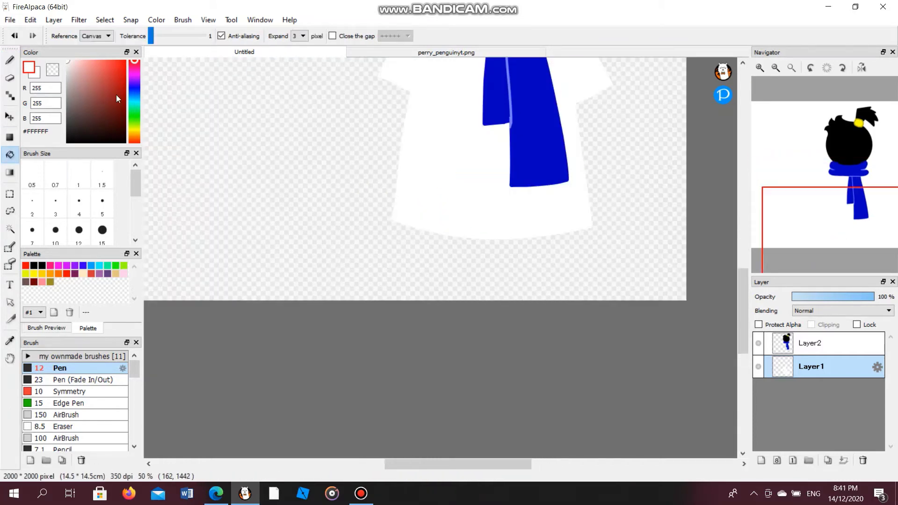
Draw the shorts below the shirt hem in light blue #B8C4FF on a new layer beneath Layer1 and fill them.
key("b")
left_click(83, 61)
left_click(761, 460)
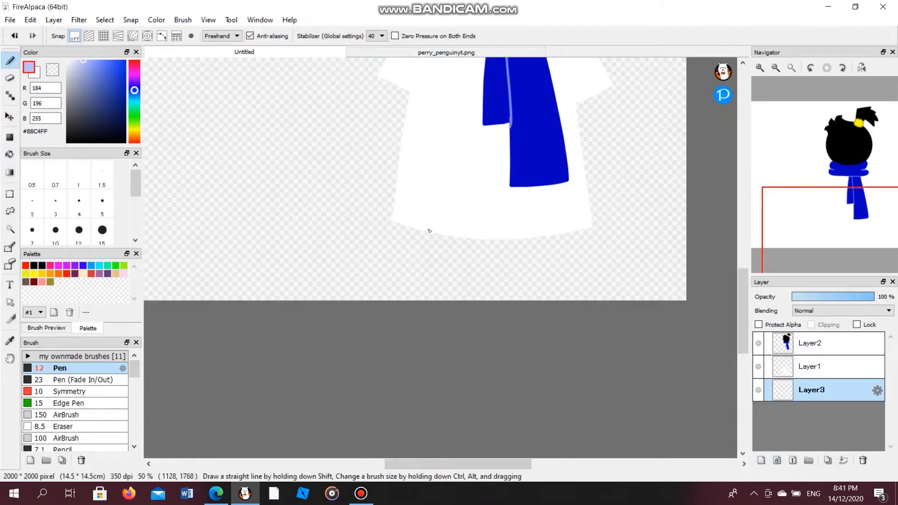
left_click(585, 314, "shift")
left_click(9, 154)
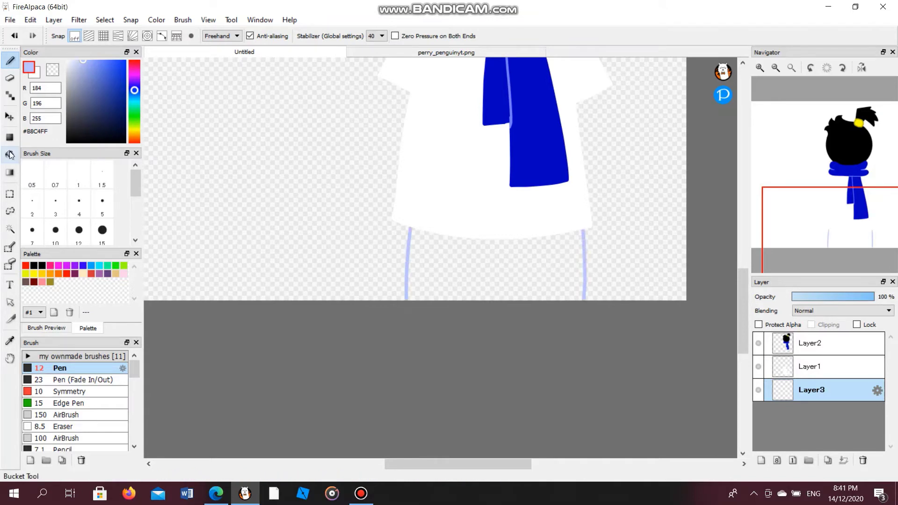
left_click(435, 269)
Draw a T-shaped seam in the middle of the shorts with the pen in blue #3256FF.
left_click(9, 60)
left_click(114, 60)
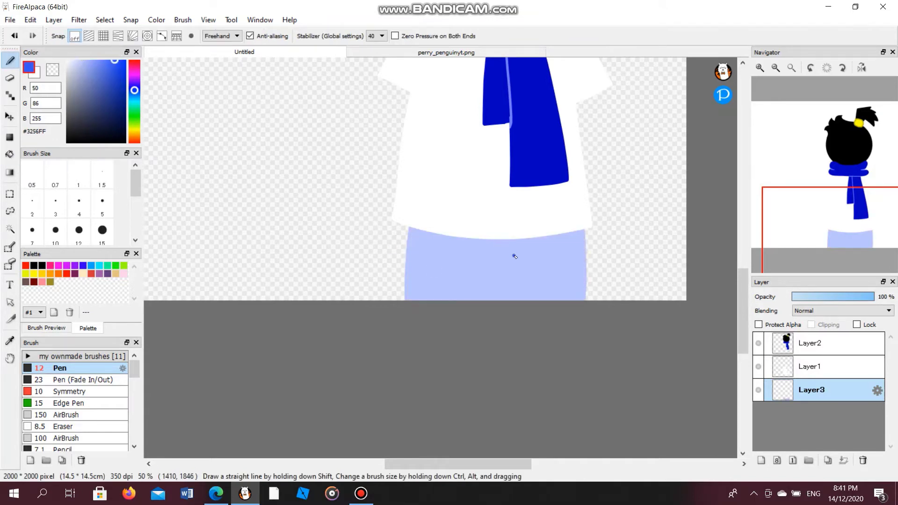
left_click_drag(495, 290, 495, 302)
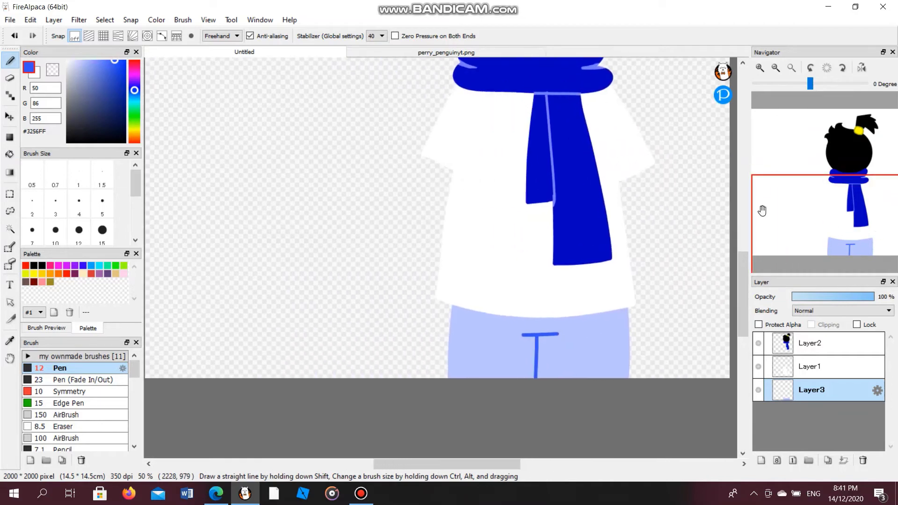
Set the colour to black #000000 and add a new layer between the shirt's Layer1 and the shorts' Layer3.
left_click(789, 352)
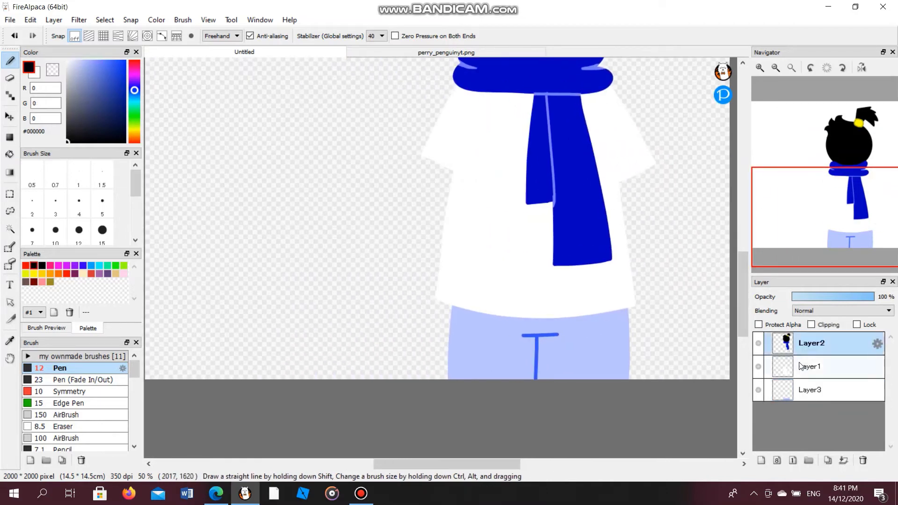
left_click(801, 366)
left_click(760, 461)
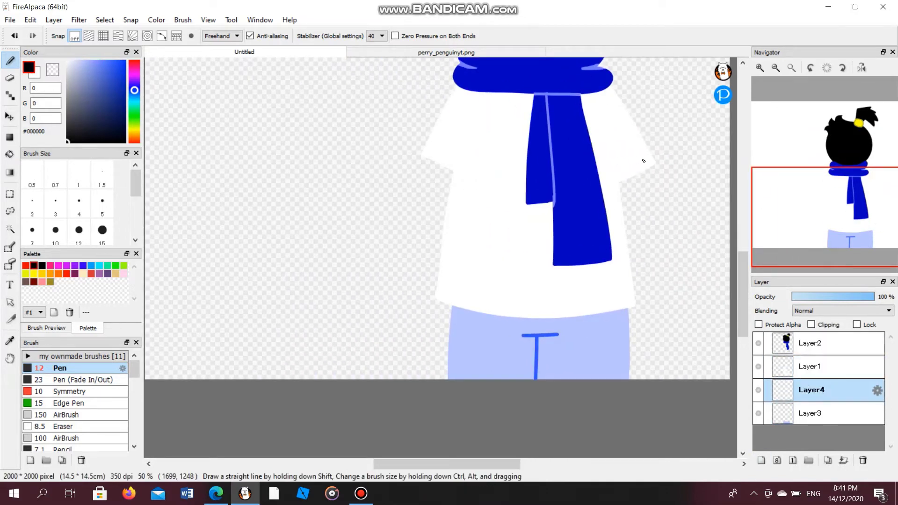
Try to draw a black arm below each sleeve on Layer4 and fill both arms black.
left_click(10, 155)
left_click(661, 266)
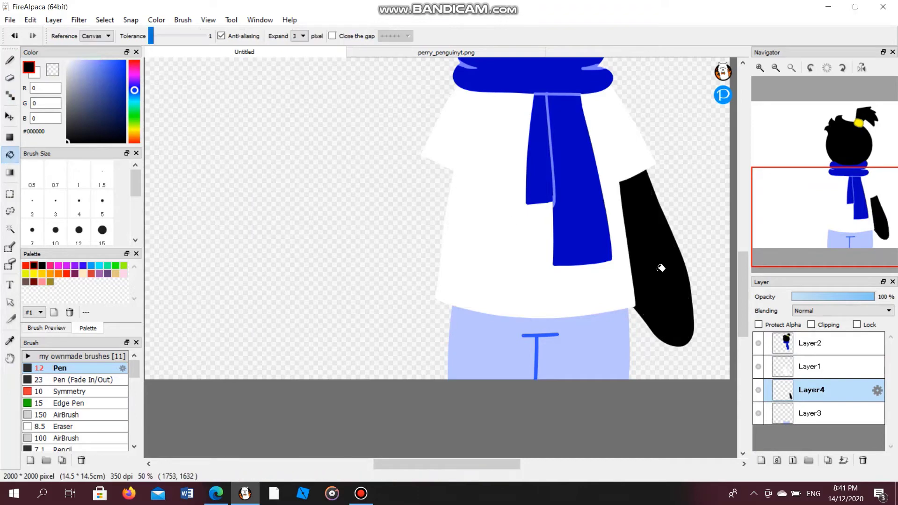
scroll(559, 179, "down", 1)
scroll(481, 170, "up", 1)
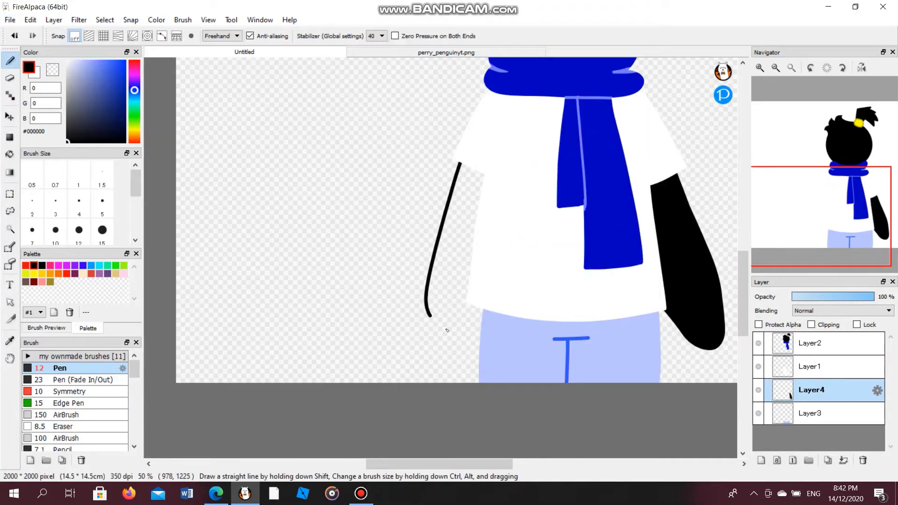
left_click_drag(429, 316, 473, 307)
left_click(9, 154)
left_click(461, 226)
scroll(461, 227, "down", 3)
scroll(418, 232, "up", 2)
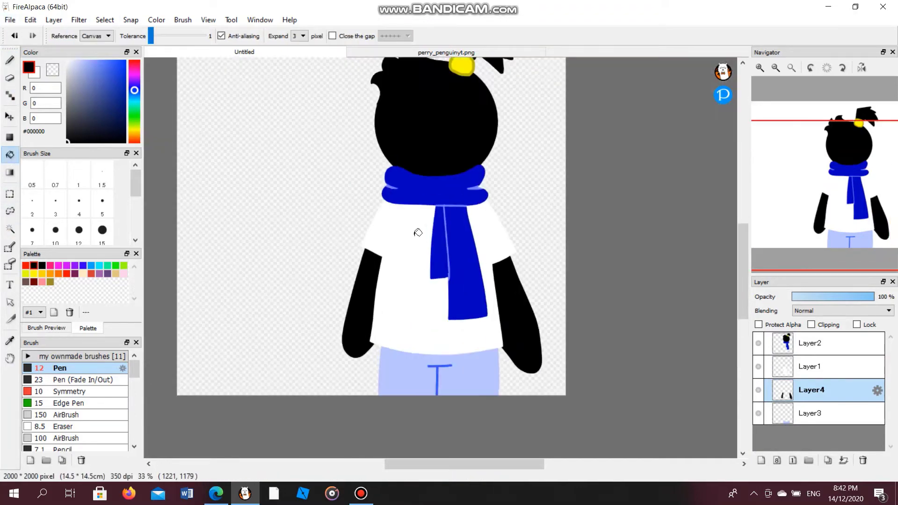
Undo the two black arms on Layer4.
left_click(14, 36)
left_click(14, 36)
left_click(14, 36)
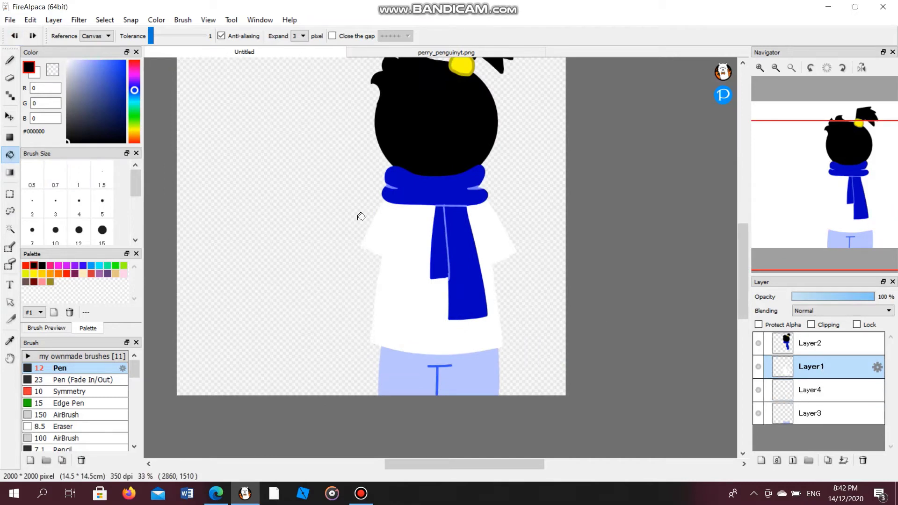
Narrow the shirt on Layer1 slightly about its centre with a transform.
key("ctrl+t")
left_click_drag(360, 250, 369, 250)
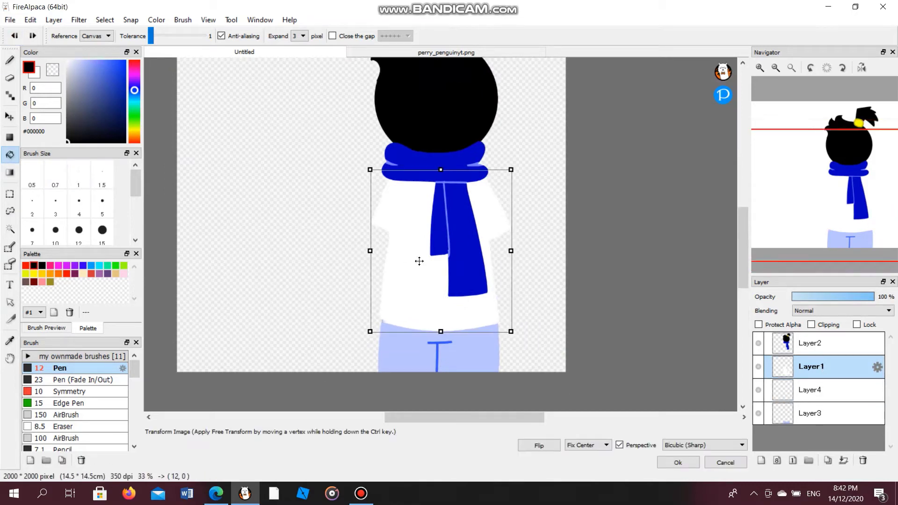
left_click(676, 461)
Draw a black arm slanting outward from the left sleeve on Layer4 and fill it black.
left_click(810, 390)
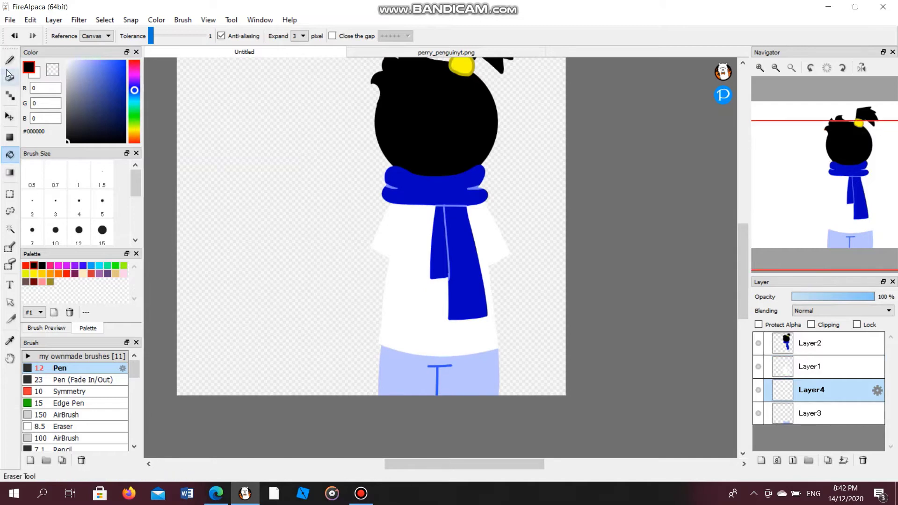
left_click(9, 60)
key("g")
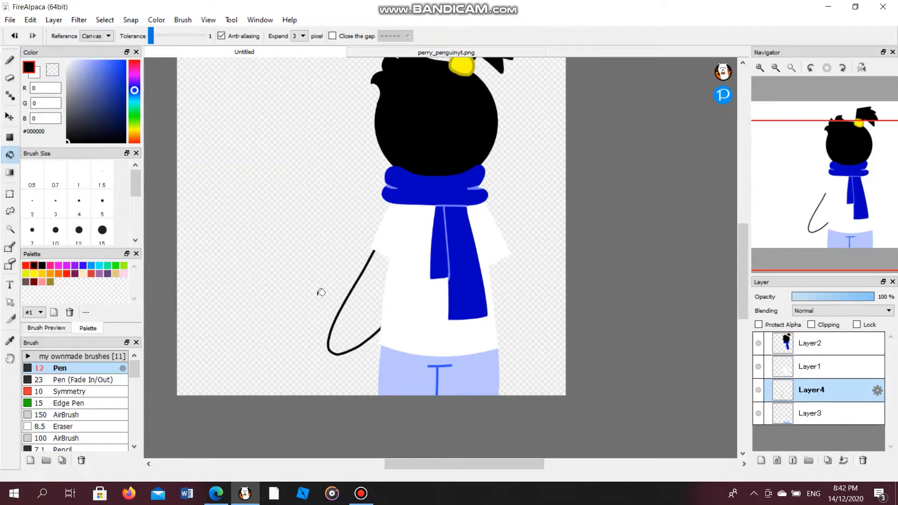
left_click(360, 304)
Copy the arm, mirror the copy to the right sleeve and merge it down into Layer4.
key("ctrl+c")
key("ctrl+v")
key("ctrl+t")
left_click(538, 445)
left_click_drag(378, 295, 537, 303)
left_click(677, 462)
left_click(843, 460)
Try to draw a grey #CACACA crease line up from the left sleeve's inner corner on Layer1 with Protect Alpha on.
scroll(432, 283, "up", 4)
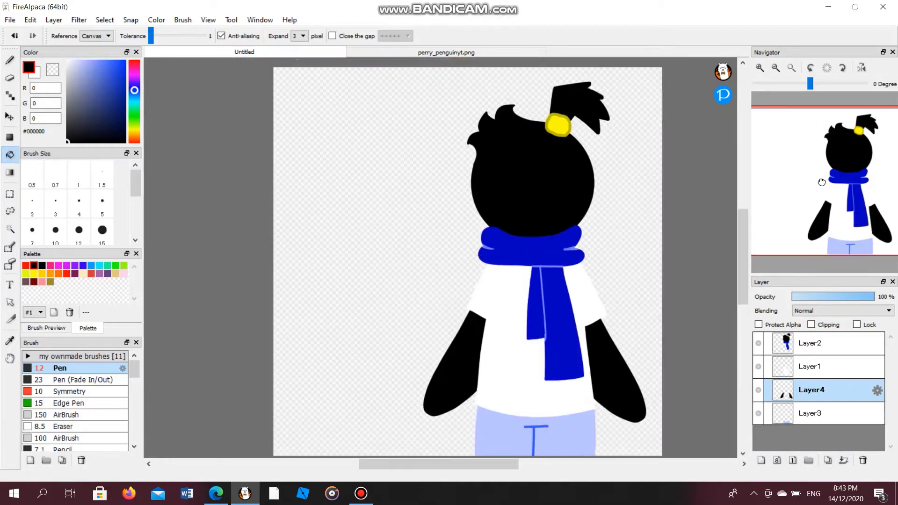
left_click(77, 75)
left_click(67, 77)
left_click(10, 60)
left_click(809, 366)
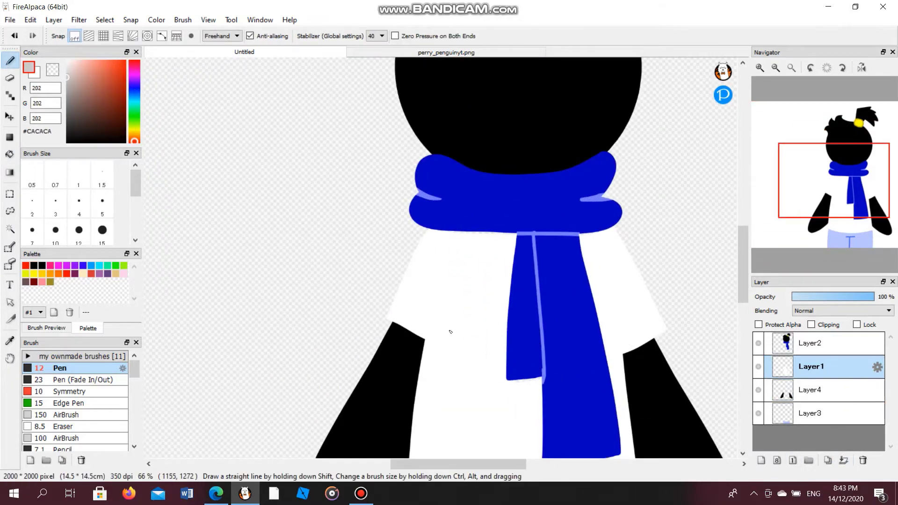
scroll(449, 330, "up", 3)
left_click_drag(383, 327, 431, 240)
key("ctrl+z")
scroll(376, 330, "up", 2)
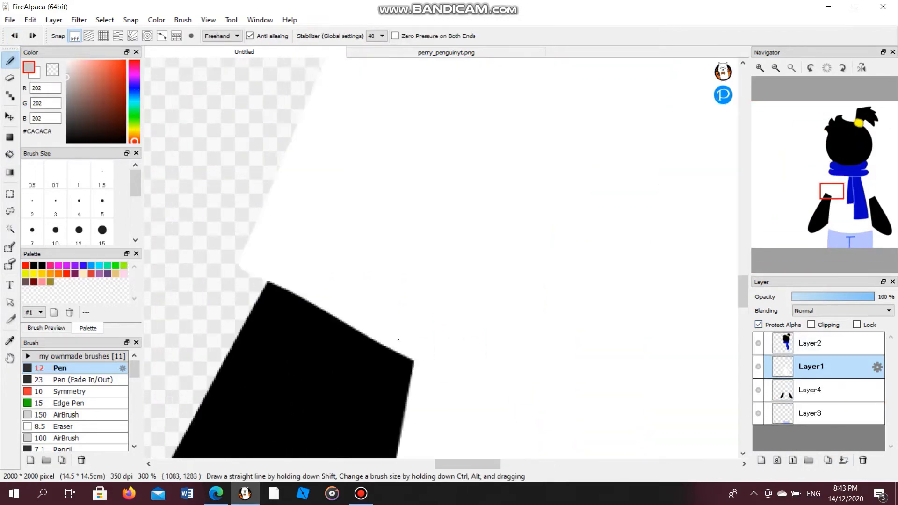
left_click_drag(411, 361, 487, 200)
scroll(486, 201, "down", 8)
scroll(437, 109, "up", 5)
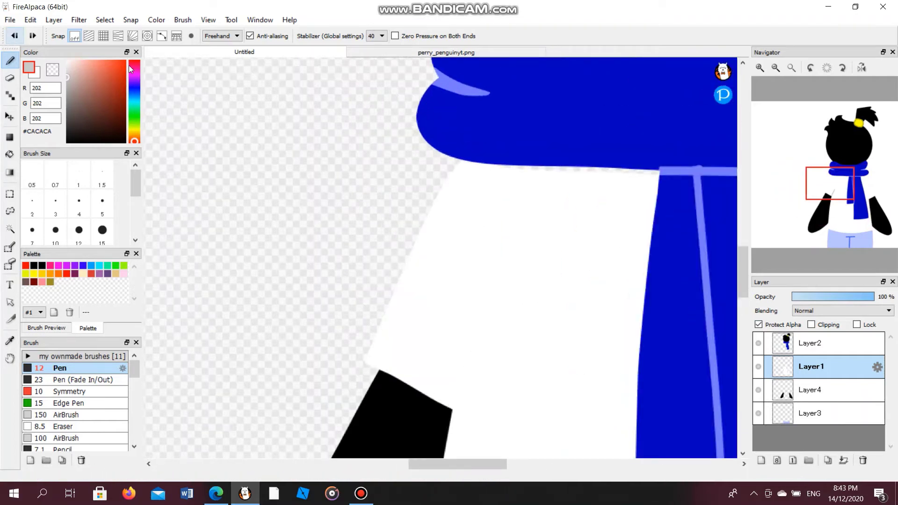
Set the pen to white #FFFFFF at size 150.
left_click(68, 61)
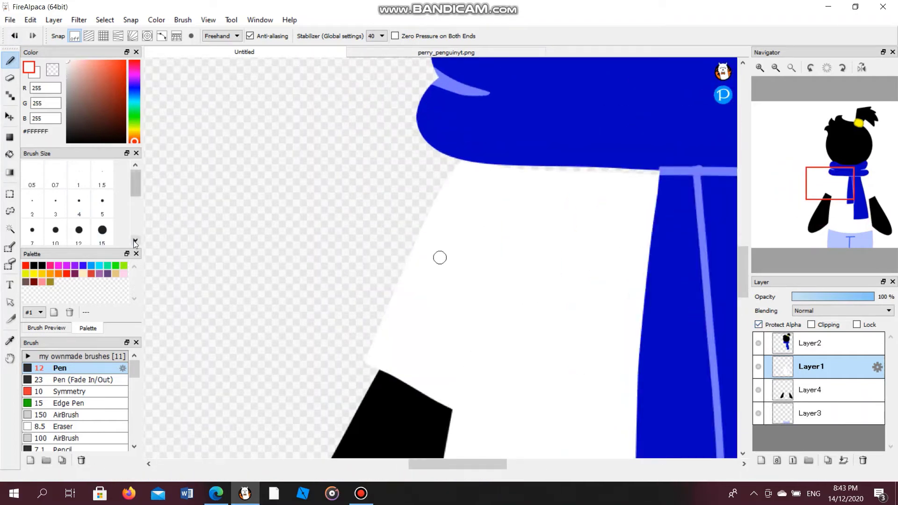
left_click_drag(439, 256, 505, 257, "ctrl+alt")
scroll(643, 162, "down", 3)
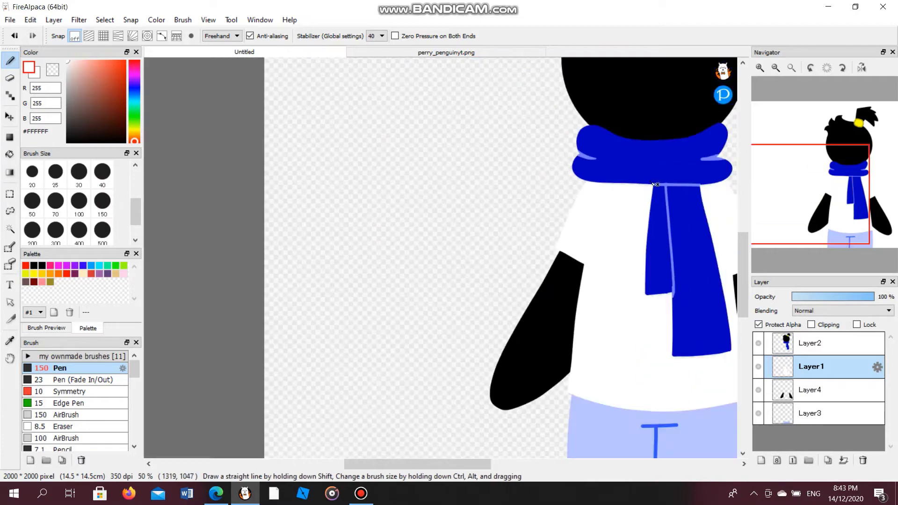
Turn off Protect Alpha on Layer1 and fill the thin gap between the scarf and the shirt with white.
scroll(643, 163, "up", 3)
left_click(757, 324)
key("g")
scroll(439, 256, "up", 5)
left_click(494, 231)
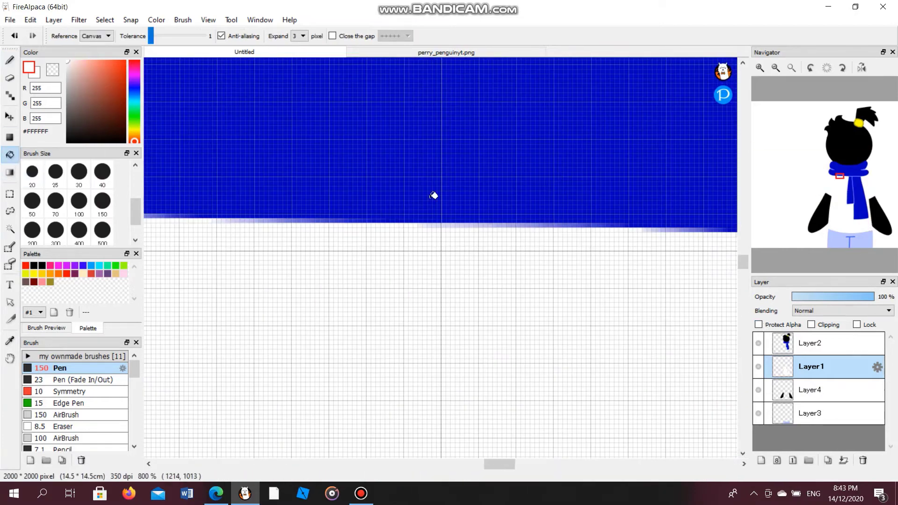
Select the right arm on Layer4 and move it slightly up and inward beneath its sleeve.
scroll(494, 232, "down", 6)
scroll(556, 300, "up", 3)
scroll(501, 263, "down", 3)
scroll(501, 263, "down", 3)
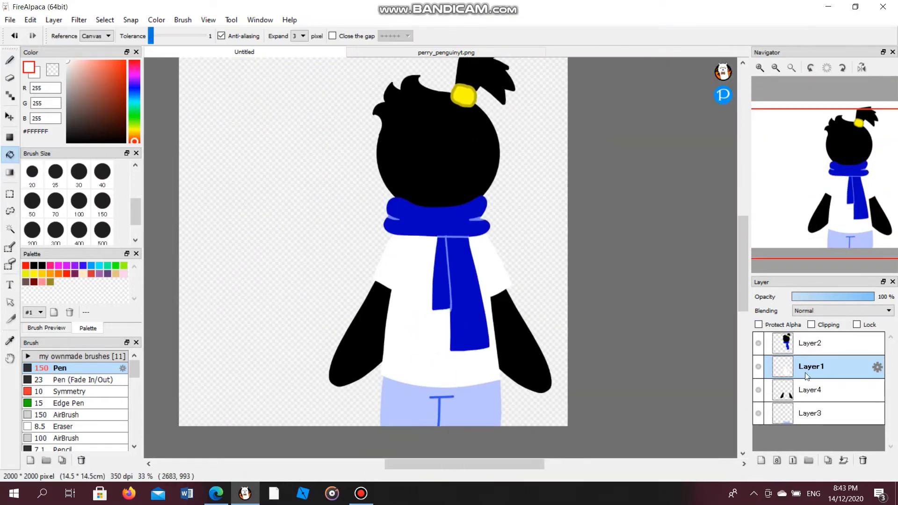
left_click(810, 389)
key("m")
key("ctrl+t")
left_click_drag(532, 334, 528, 325)
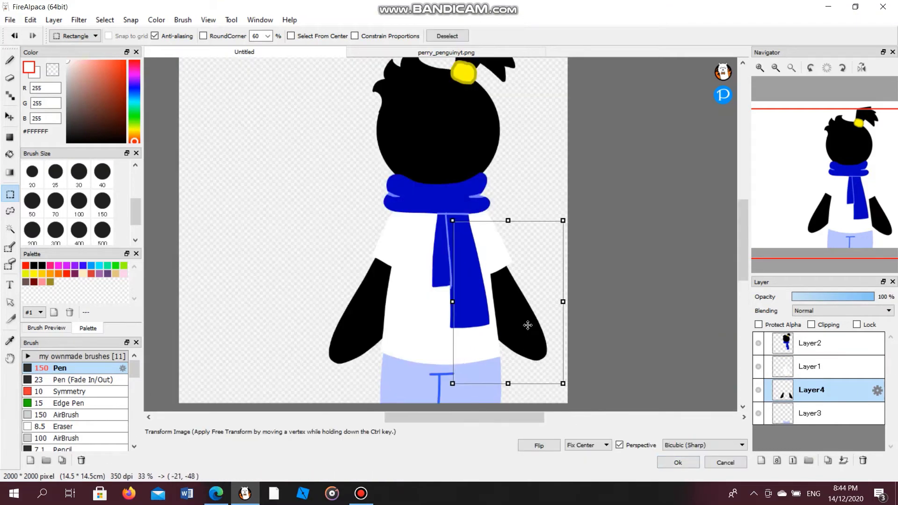
left_click(678, 464)
Select the left arm on Layer4, rotate and shift it slightly inward beneath its sleeve, and clear the selection.
left_click_drag(537, 371, 401, 372)
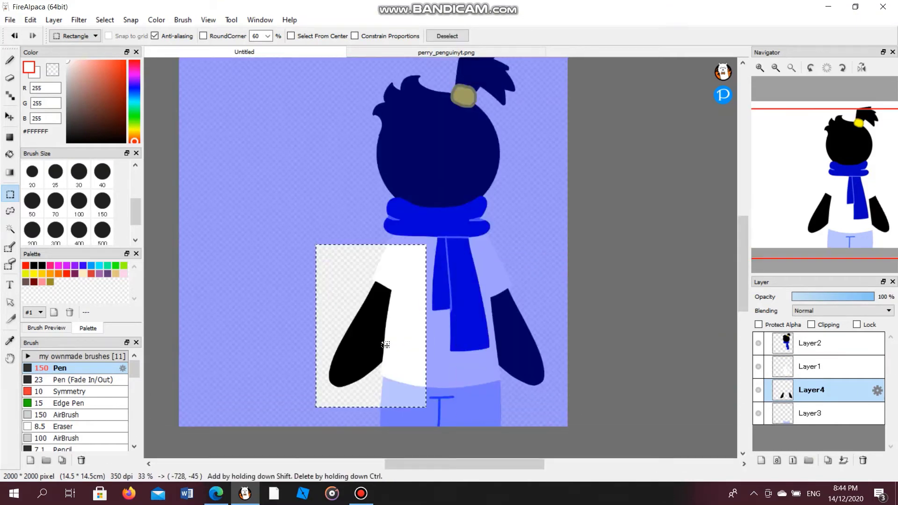
key("ctrl+t")
left_click_drag(444, 333, 308, 313)
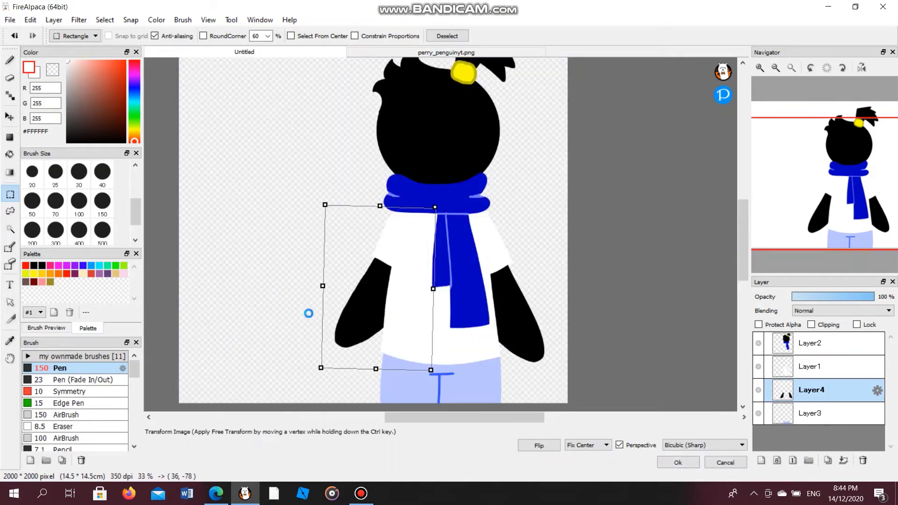
left_click(678, 463)
key("ctrl+d")
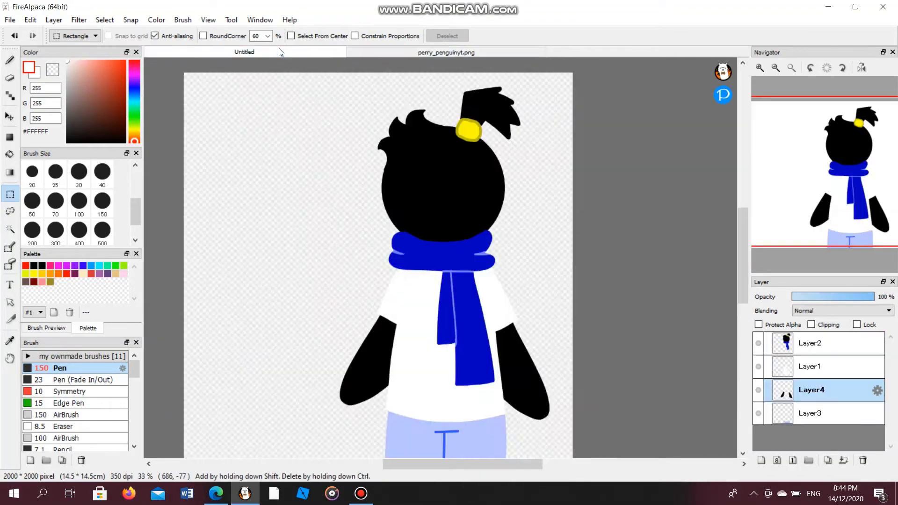
Add a new layer and draw a white ellipse outline for the left eye with the size 15 Pen.
scroll(442, 164, "up", 2)
left_click(760, 460)
key("b")
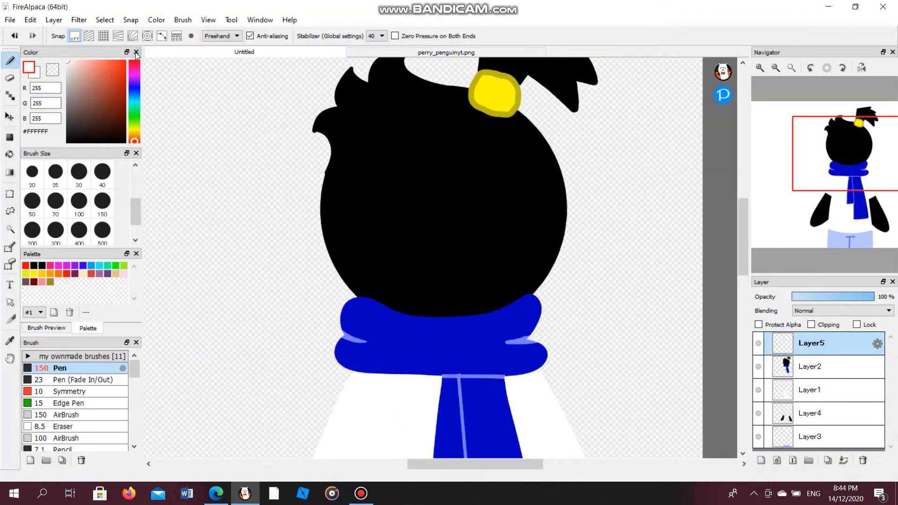
left_click(362, 53)
left_click(318, 52)
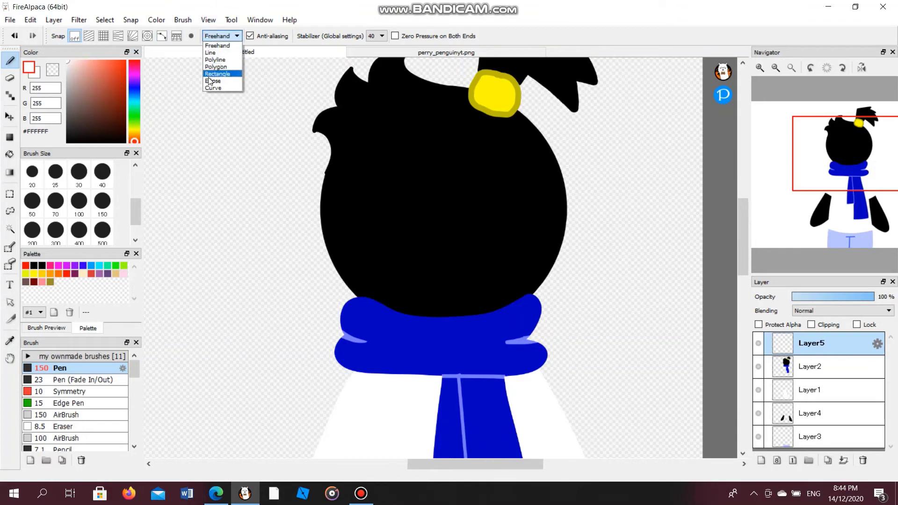
left_click(211, 81)
left_click_drag(432, 270, 428, 267)
key("ctrl+z")
scroll(138, 162, "up", 2)
left_click(101, 230)
key("ctrl+z")
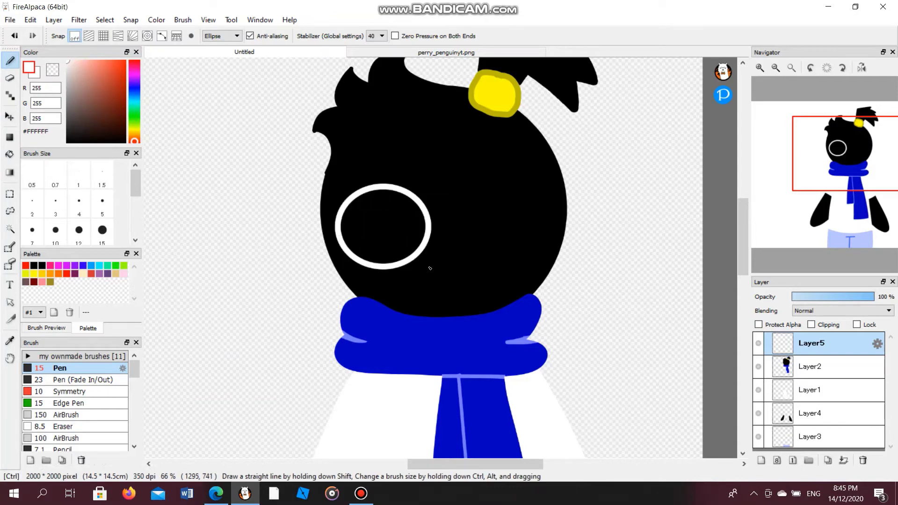
Duplicate the eye outline onto a new layer and place the copy on the right half of the face.
key("ctrl+t")
key("Escape")
key("ctrl+c")
key("ctrl+v")
key("ctrl+t")
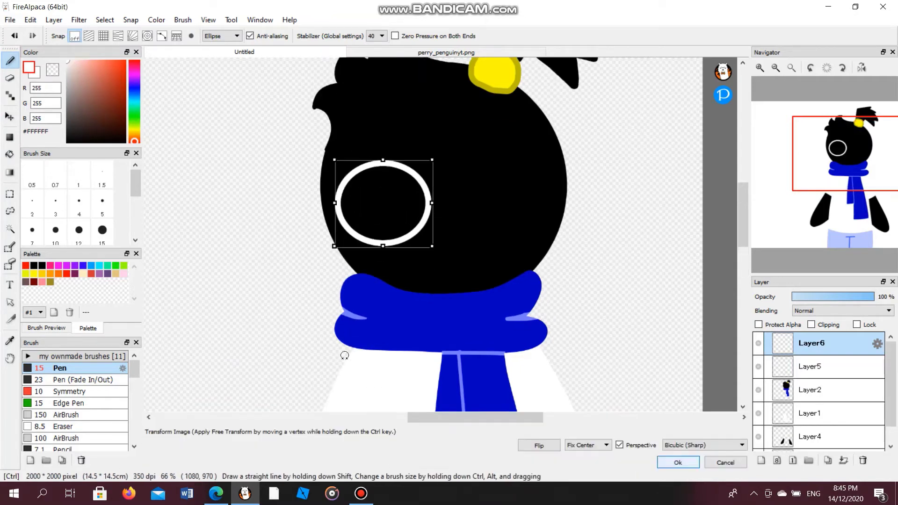
left_click_drag(428, 197, 507, 201)
left_click(678, 462)
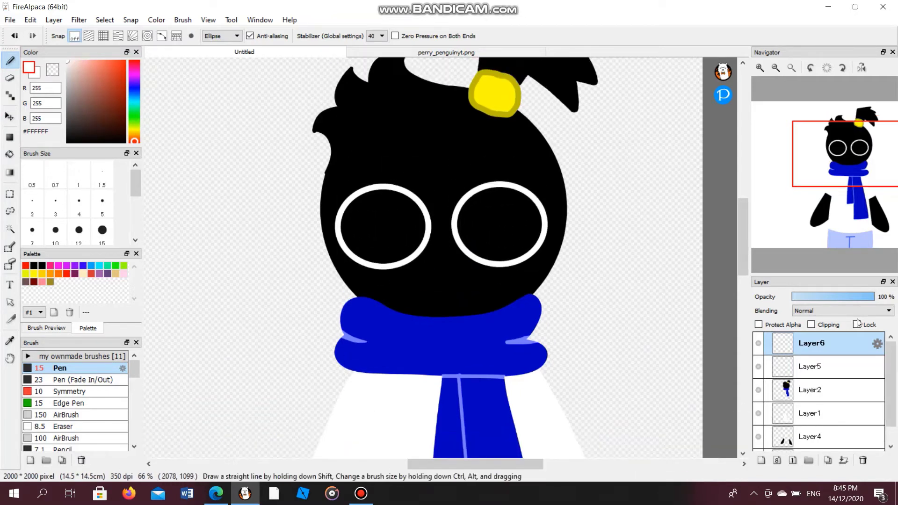
Merge the two eye layers into Layer5 and fill both eye outlines with white.
key("ctrl+e")
key("g")
left_click(373, 207)
left_click(499, 224)
key("b")
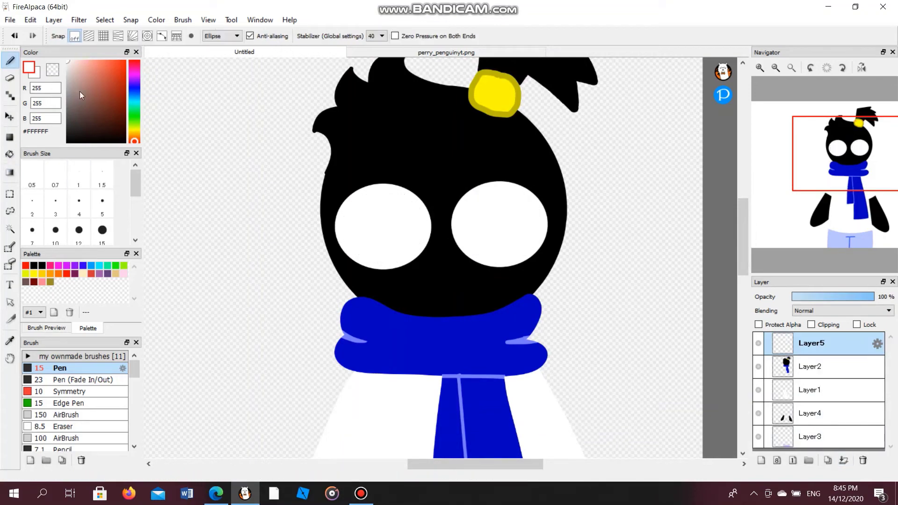
Draw a black curved wink line across the right eye with the freehand Pen at size 30.
left_click(34, 265)
key("ctrl+plus")
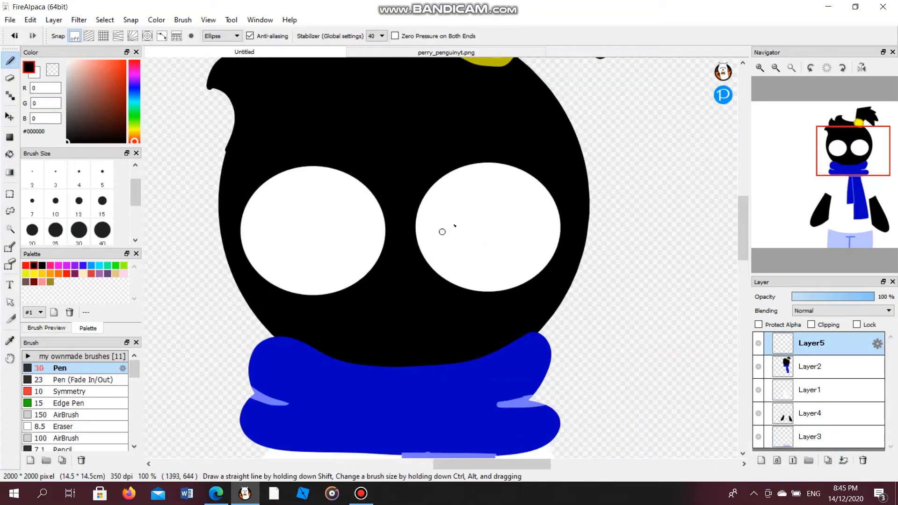
left_click_drag(442, 230, 533, 229)
left_click(14, 35)
left_click(222, 36)
left_click(234, 60)
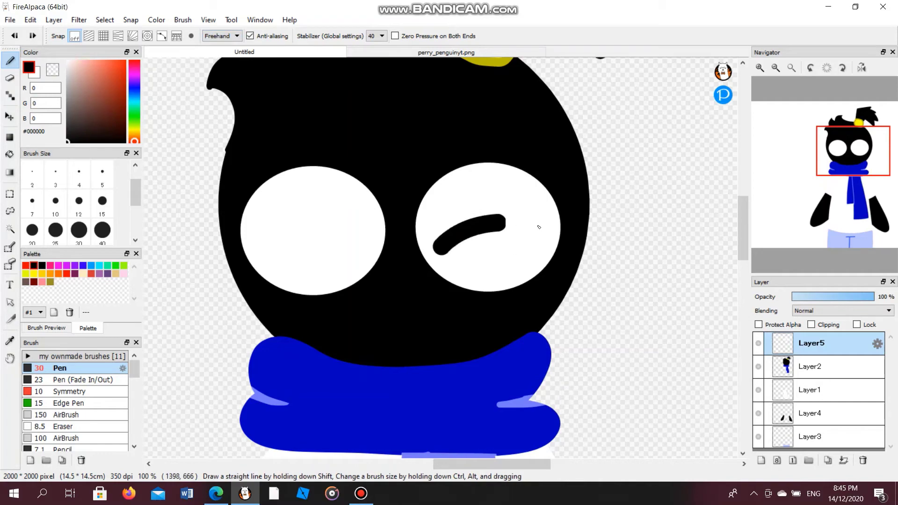
scroll(316, 235, "up", 2)
scroll(254, 156, "down", 3)
scroll(254, 156, "up", 2)
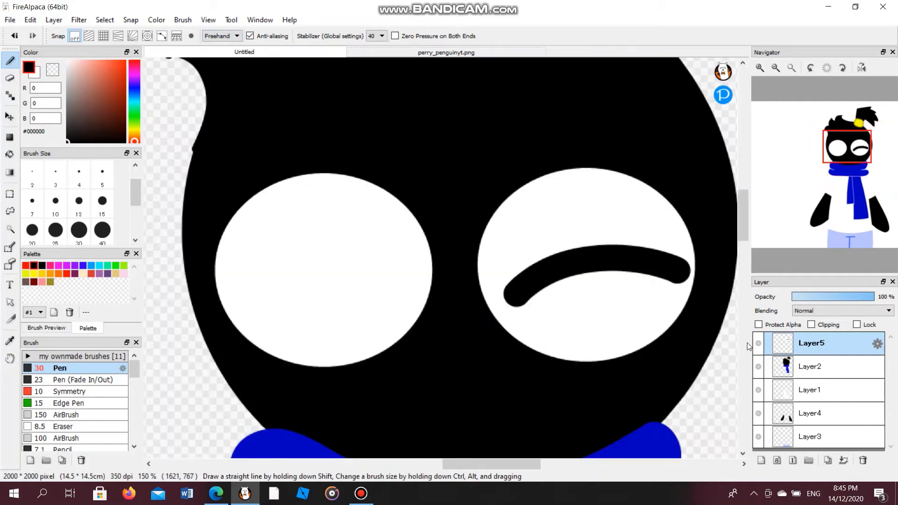
Turn on Protect Alpha on Layer5 and color the left eye's right half blue #059DEC, sampled from the reference picture.
left_click(391, 52)
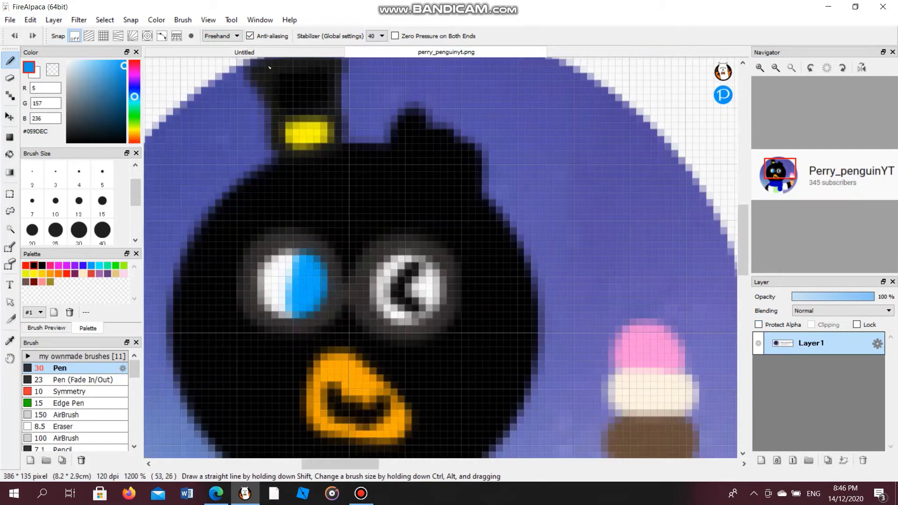
left_click(262, 52)
left_click_drag(327, 173, 329, 367)
key("g")
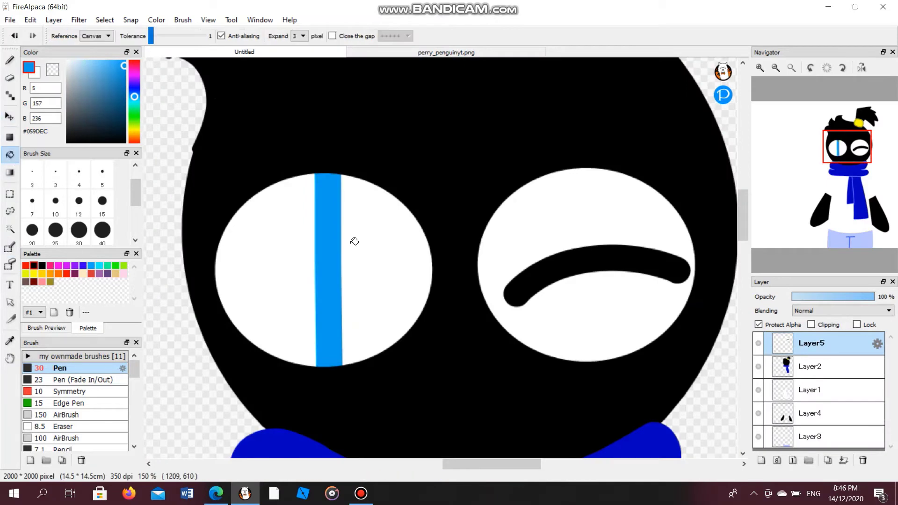
left_click(354, 241)
Paint rounded white bumps along the inner edge of the blue half of the left eye.
left_click(9, 60)
scroll(280, 219, "up", 1)
left_click_drag(329, 210, 316, 236)
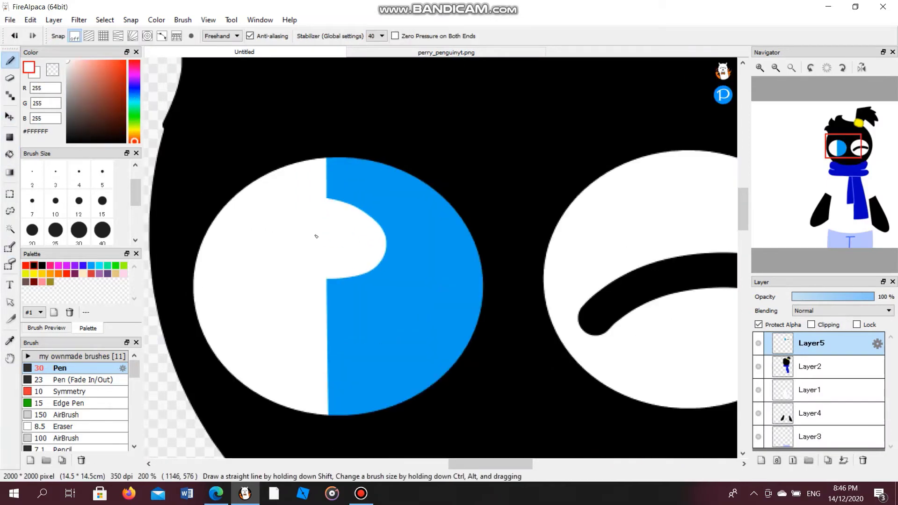
scroll(262, 334, "down", 4)
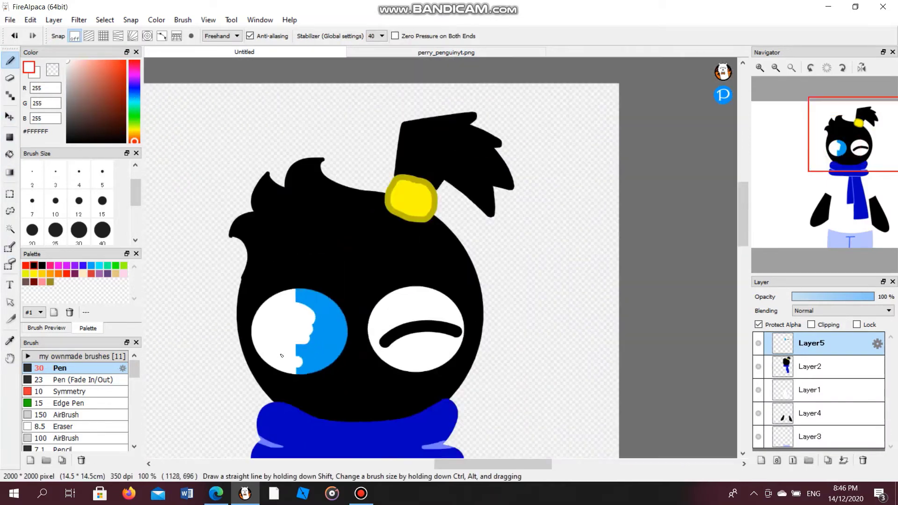
Turn off Protect Alpha on Layer5 and paint a solid triangular beak in yellow #FFF600 below the eyes.
scroll(450, 324, "up", 4)
left_click(134, 132)
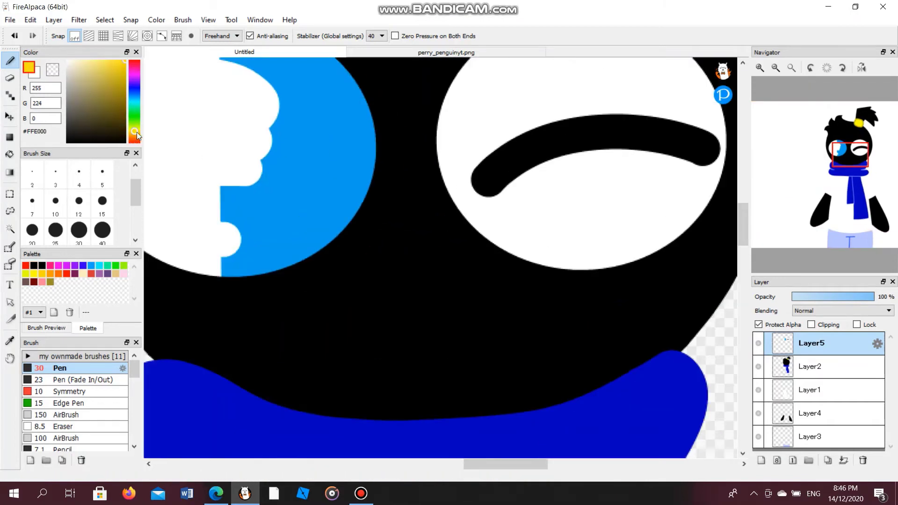
left_click(125, 61)
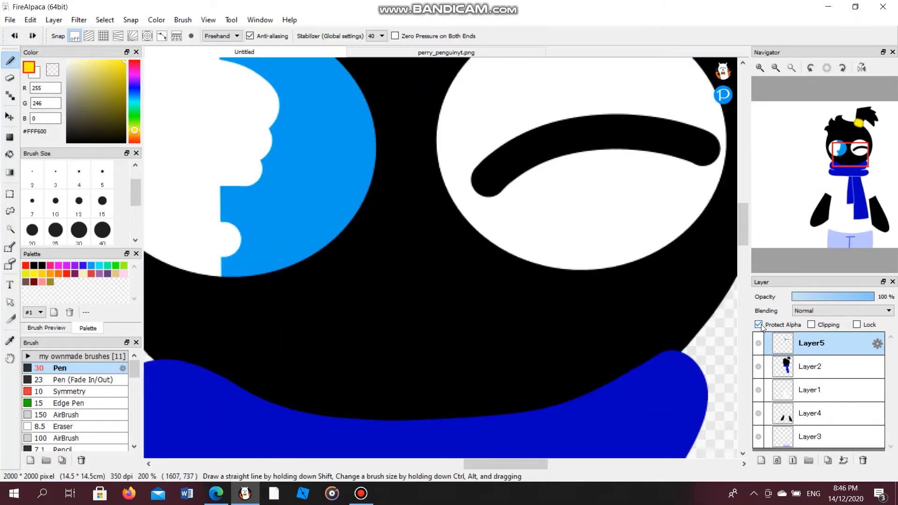
mouse_move(459, 312)
left_mouse_down()
mouse_move(347, 311)
mouse_move(376, 370)
mouse_move(415, 352)
mouse_move(388, 329)
left_mouse_up()
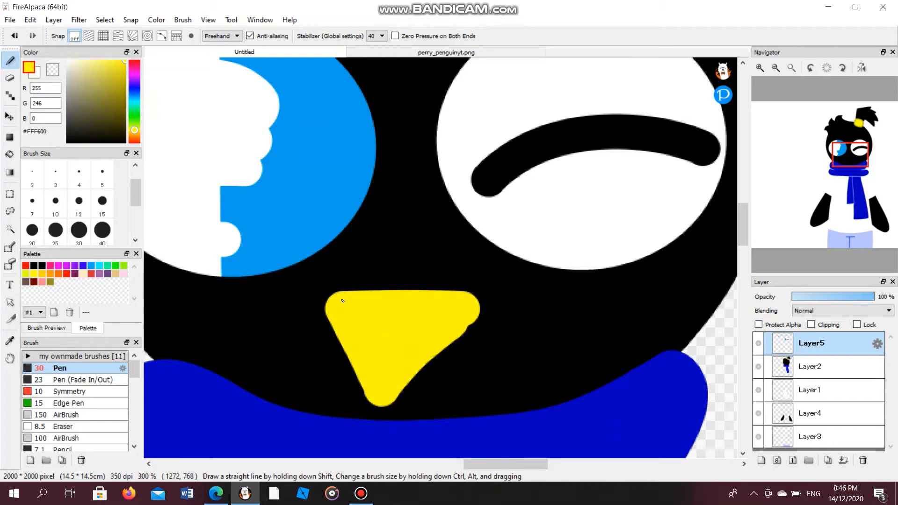
Draw two small black nostrils on the beak with the Pen at size 12.
scroll(350, 310, "down", 2)
left_click(78, 200)
left_click(439, 257, "alt")
scroll(414, 269, "up", 3)
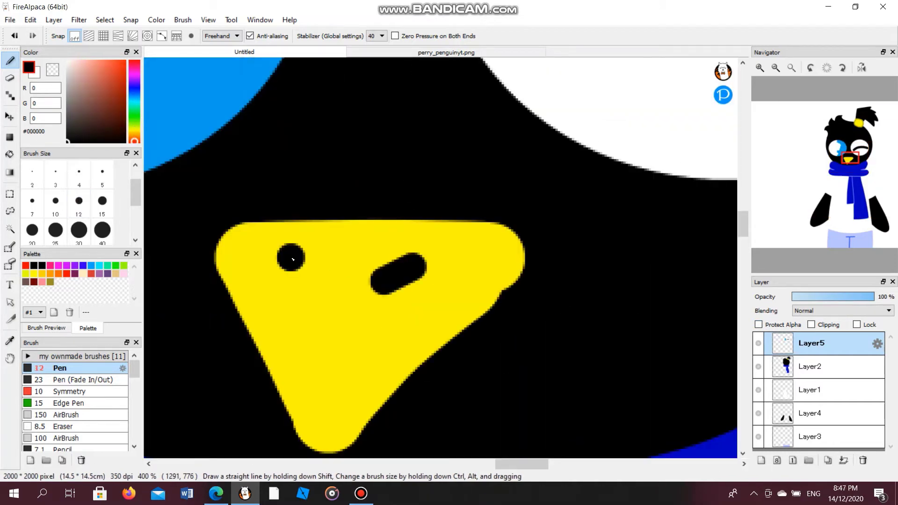
Merge all the character layers into Layer3 and add a new empty layer beneath it.
scroll(293, 260, "down", 5)
left_click(843, 460)
left_click(843, 460)
left_click(843, 460)
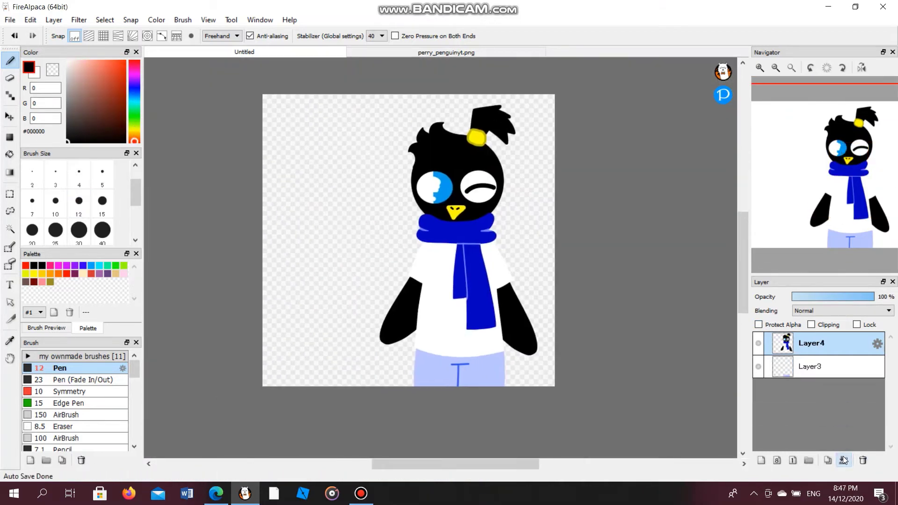
left_click(843, 460)
left_click(761, 460)
left_click_drag(811, 343, 811, 370)
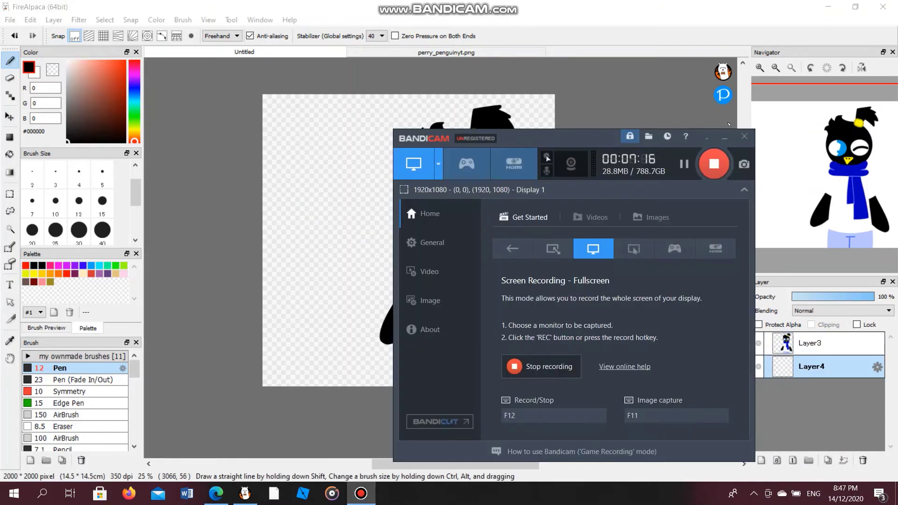
left_click(724, 137)
Sample purple #534DA7 from the reference picture's background, hide Layer3, and fill the new background layer with it.
left_click(446, 52)
scroll(401, 185, "up", 5)
left_click(514, 150, "alt")
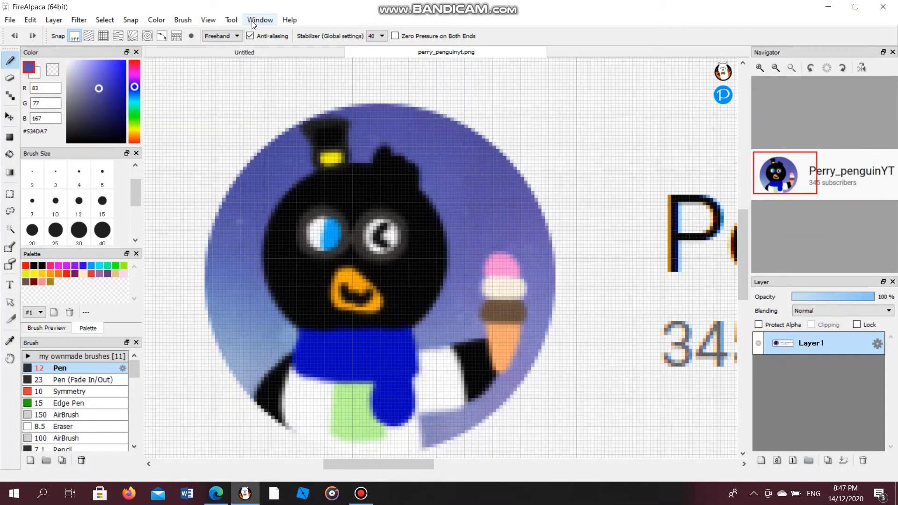
left_click(244, 52)
left_click(758, 340)
left_click(9, 155)
left_click(354, 212)
Sample the lighter purple #6A69B9 from the reference and cover the lower two thirds of the background with a rectangle.
left_click(446, 51)
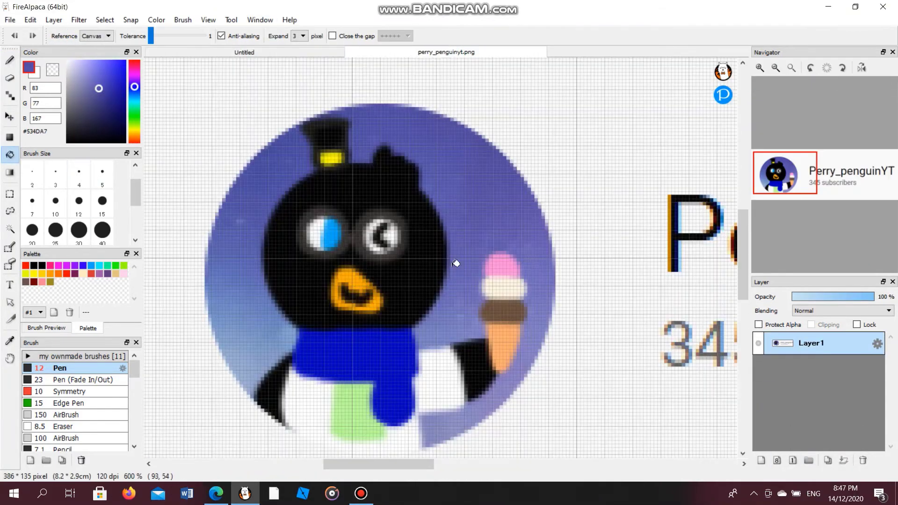
left_click(307, 54)
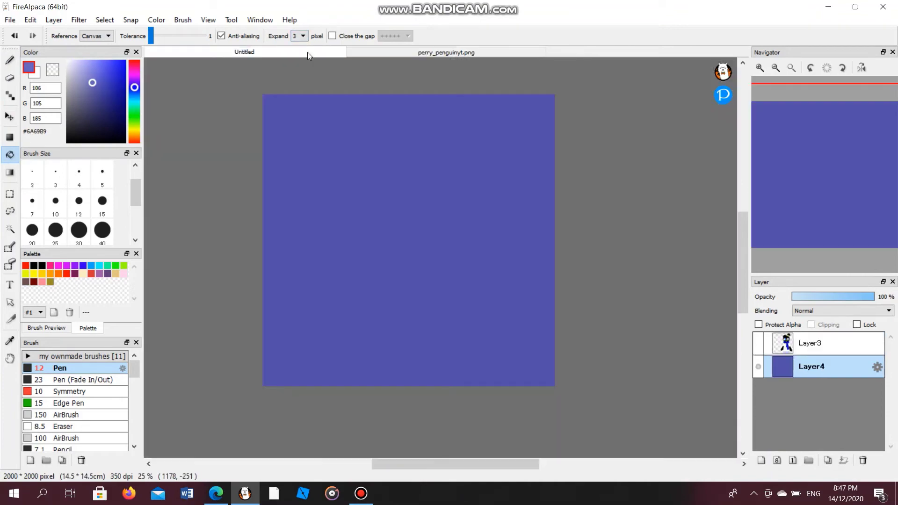
left_click(9, 137)
left_click_drag(243, 192, 554, 403)
Sample the pale purple #8889C1 from the reference and add a rectangle band across the background's lower third.
left_click(476, 54)
left_click(244, 52)
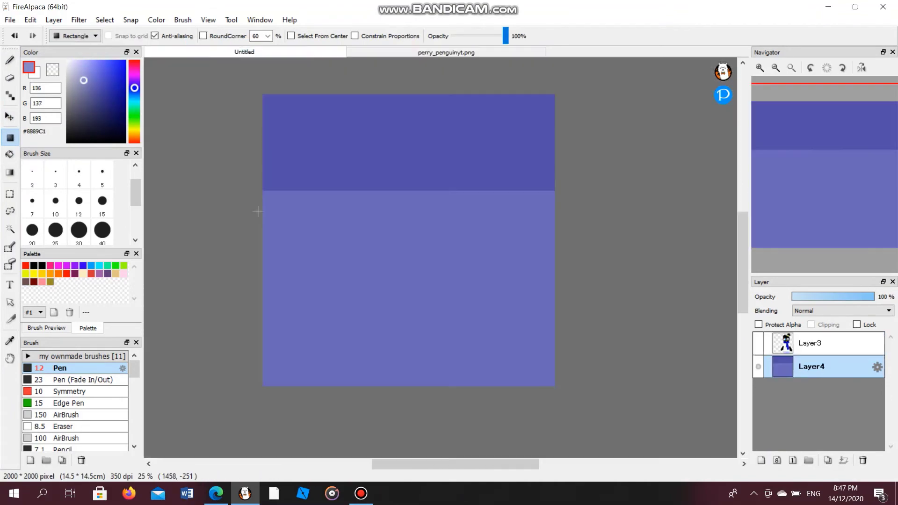
left_click_drag(255, 300, 561, 393)
left_click(10, 60)
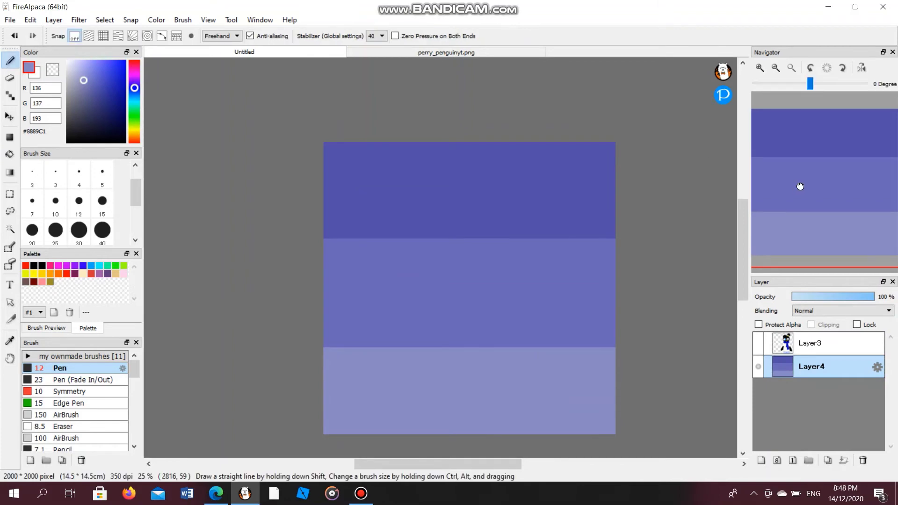
Apply a Gaussian Blur and a Motion Blur to the striped background layer.
left_click(79, 20)
left_click(93, 153)
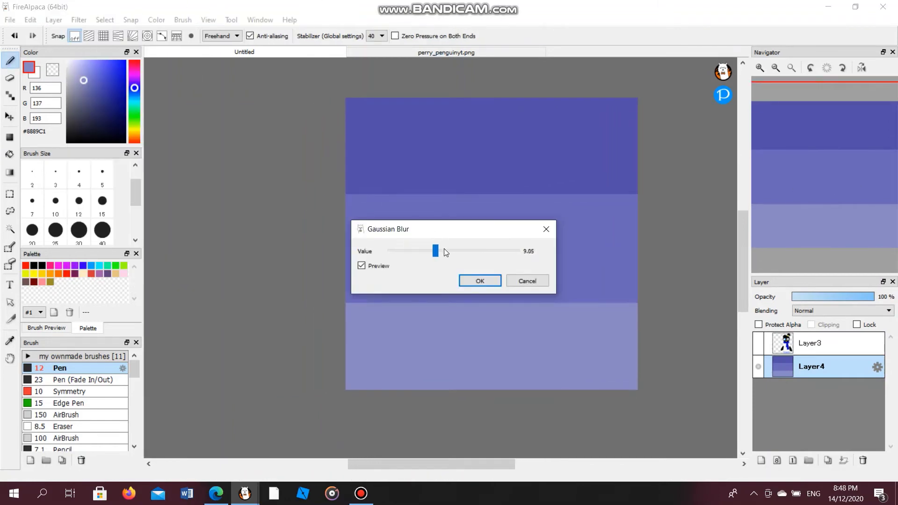
key("Return")
left_click(79, 20)
left_click(94, 205)
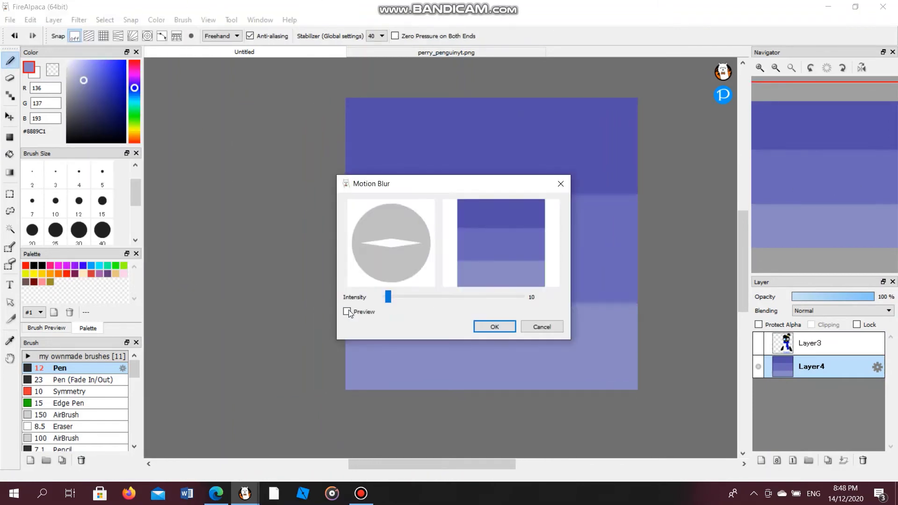
left_click(494, 327)
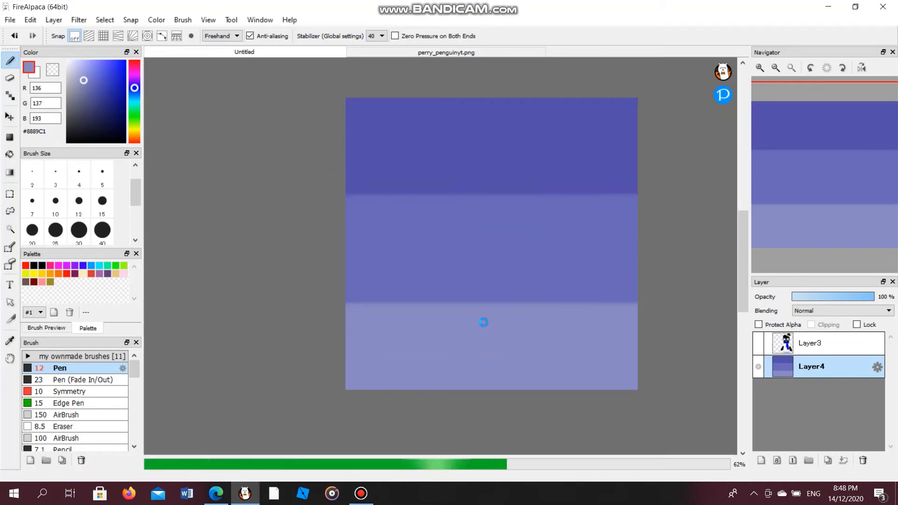
Apply a Lens Blur with brightness 2.00 to the striped background layer.
left_click(79, 19)
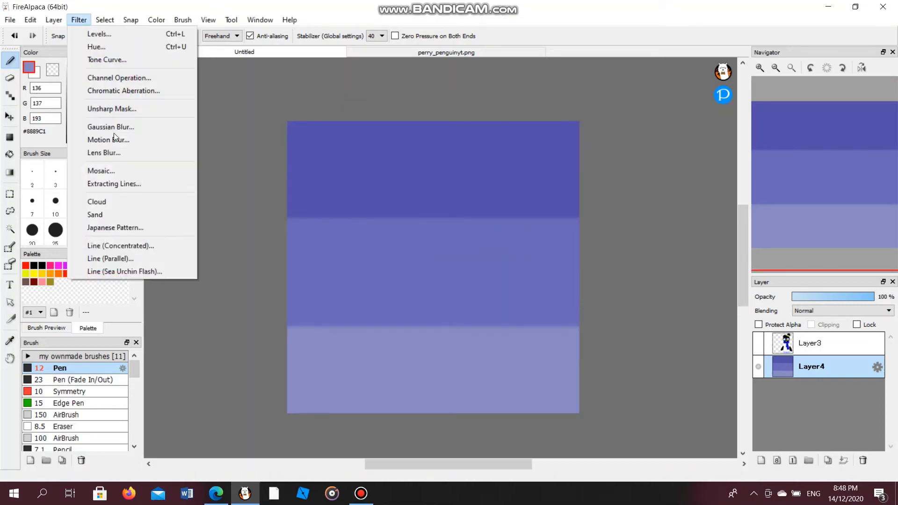
left_click(114, 153)
left_click(452, 242)
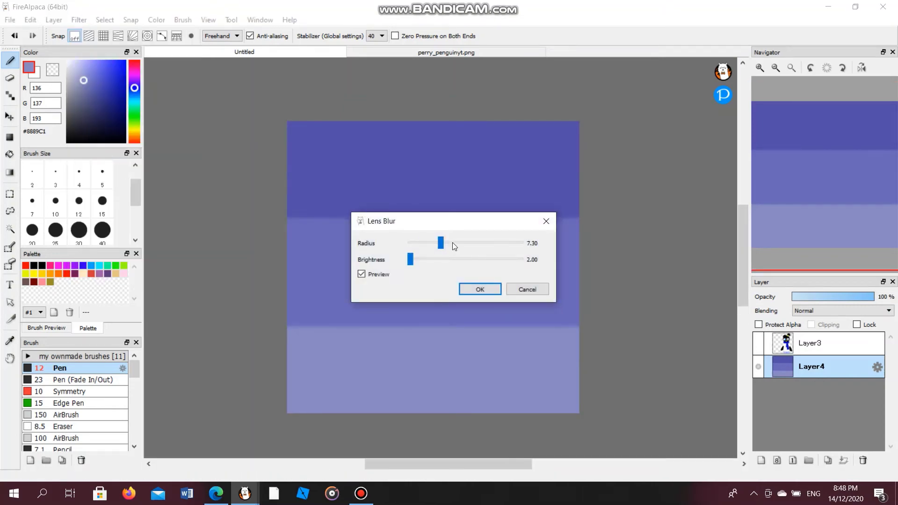
left_click(477, 290)
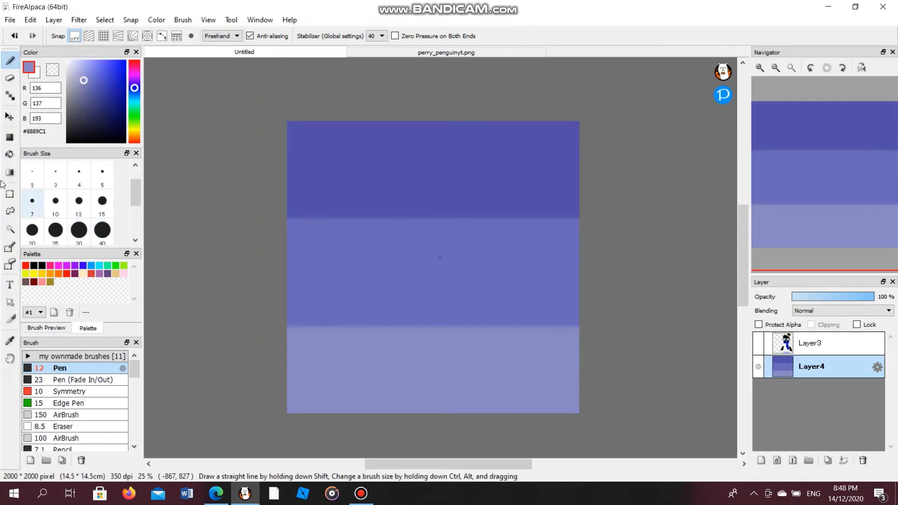
Soften both boundaries between the purple bands with straight horizontal strokes of the Blur brush at size 500.
scroll(84, 416, "down", 3)
left_click(86, 418)
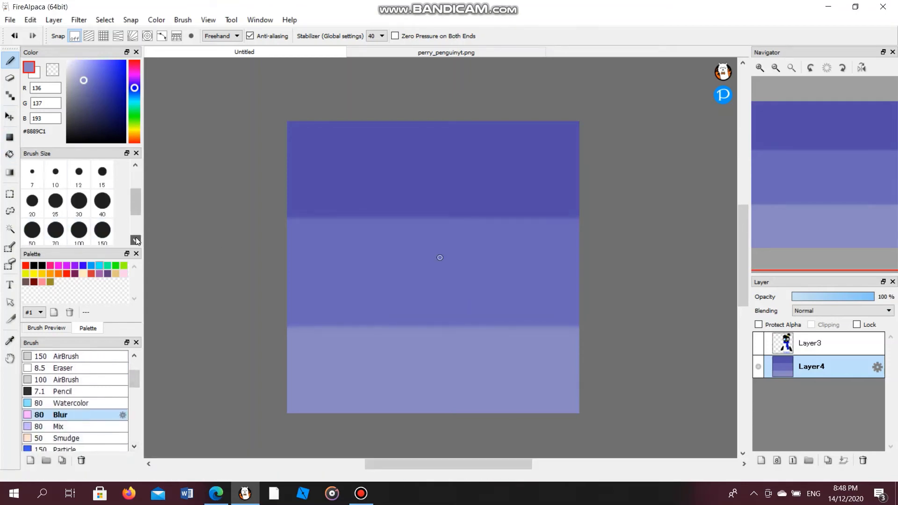
left_click(211, 36)
left_click(217, 54)
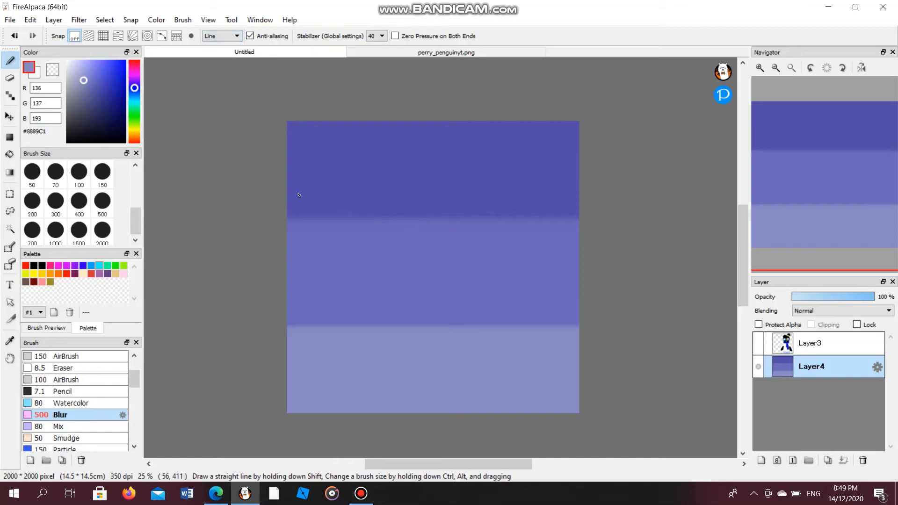
left_click_drag(283, 217, 586, 220)
left_click_drag(286, 324, 582, 329)
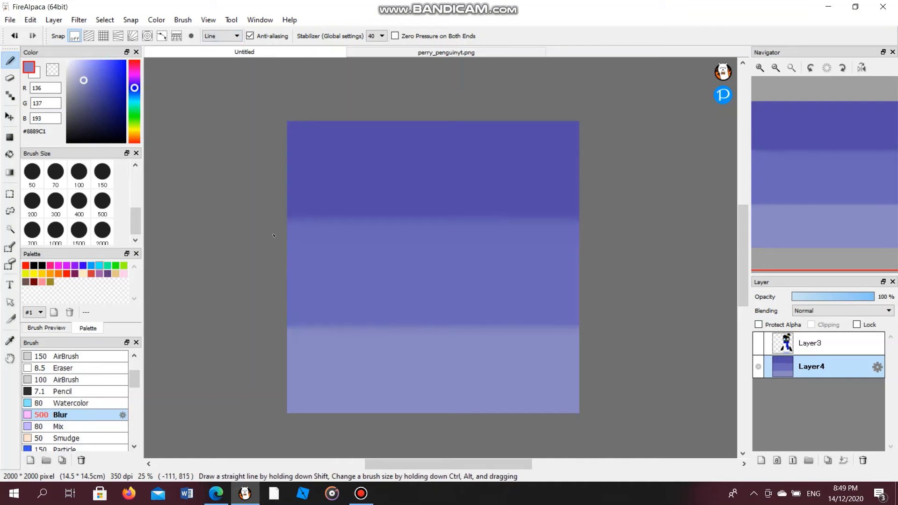
left_click_drag(279, 217, 600, 219)
left_click_drag(588, 326, 272, 326)
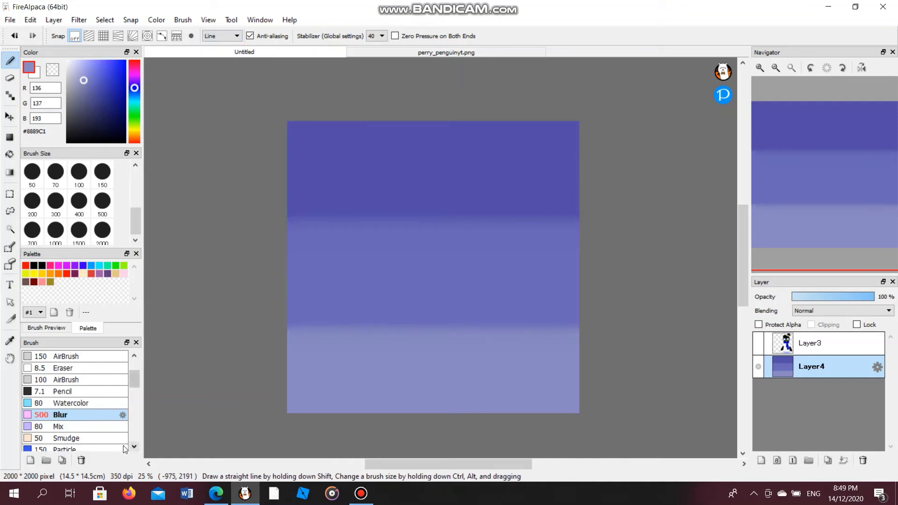
Blend both boundaries between the purple bands with straight AirBrush strokes at size 500 in the sampled #534CA7 and #6A69B8.
left_click(73, 381)
left_click(445, 256, "alt")
left_click_drag(445, 257, 449, 257)
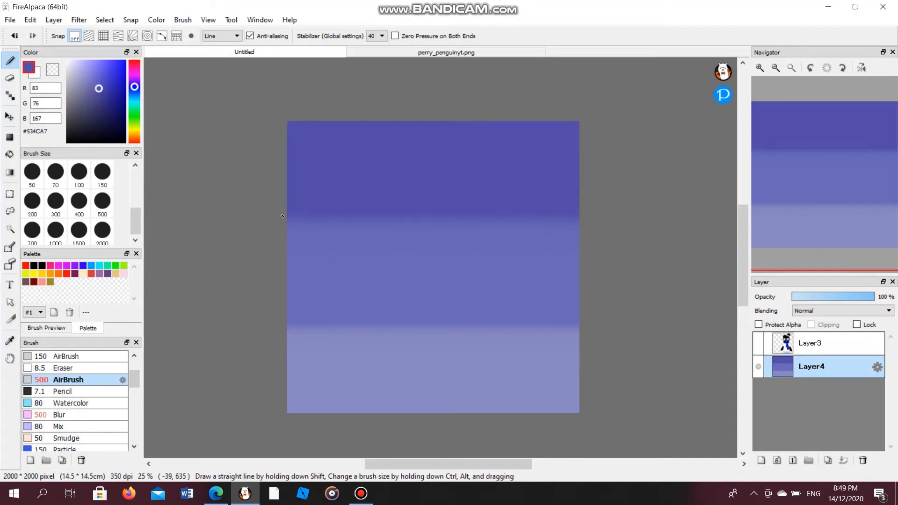
left_click_drag(579, 218, 283, 218)
left_click_drag(282, 329, 582, 326)
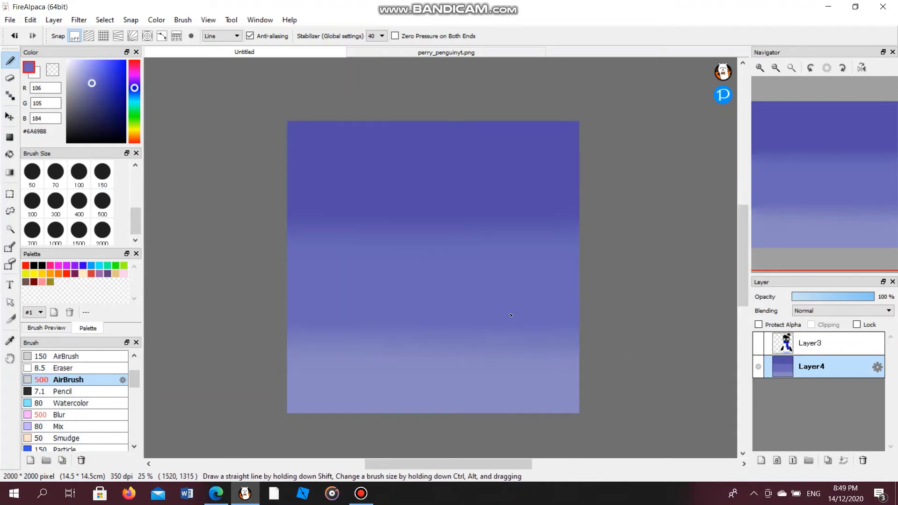
On a new layer, outline a downward-pointing triangular cone with the Pen in orange (RGB 255, 140, 43), based on the reference cone's colour.
left_click(761, 460)
left_click(446, 52)
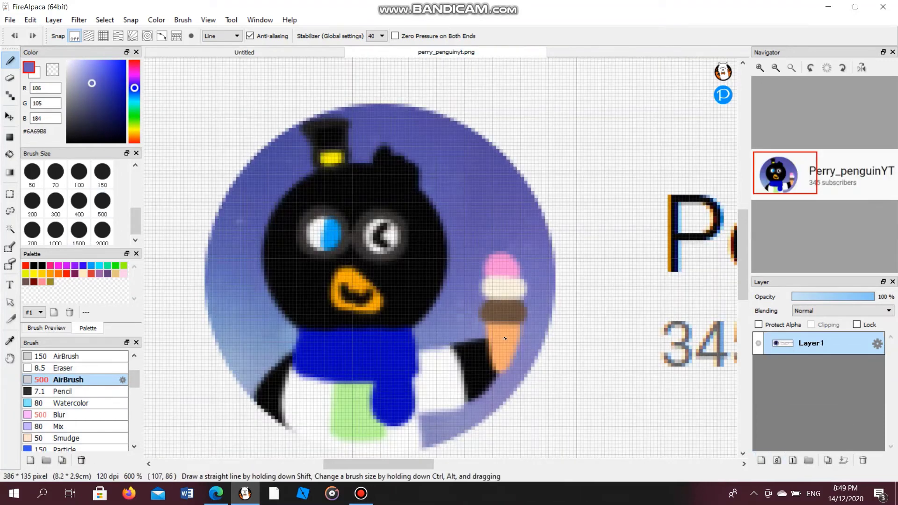
left_click(453, 355, "alt")
left_click(244, 51)
key("p")
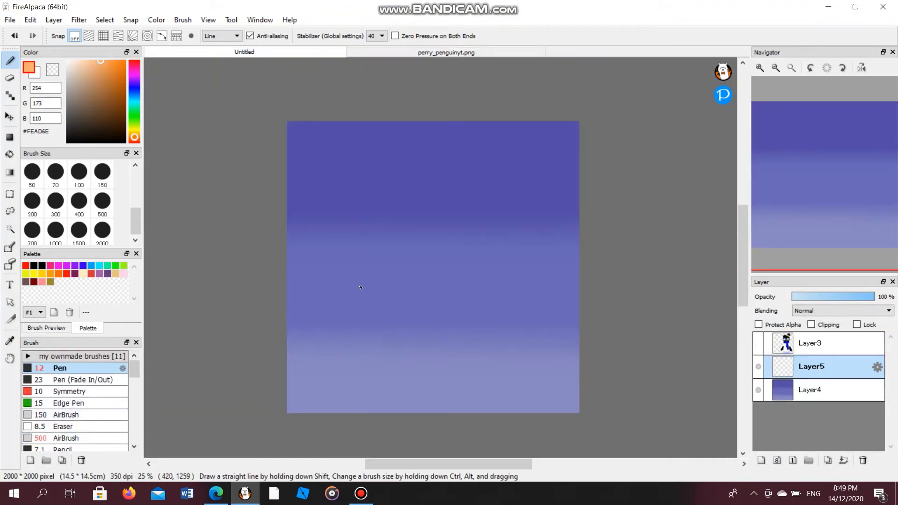
scroll(370, 294, "up", 3)
left_click(15, 35)
left_click(102, 76)
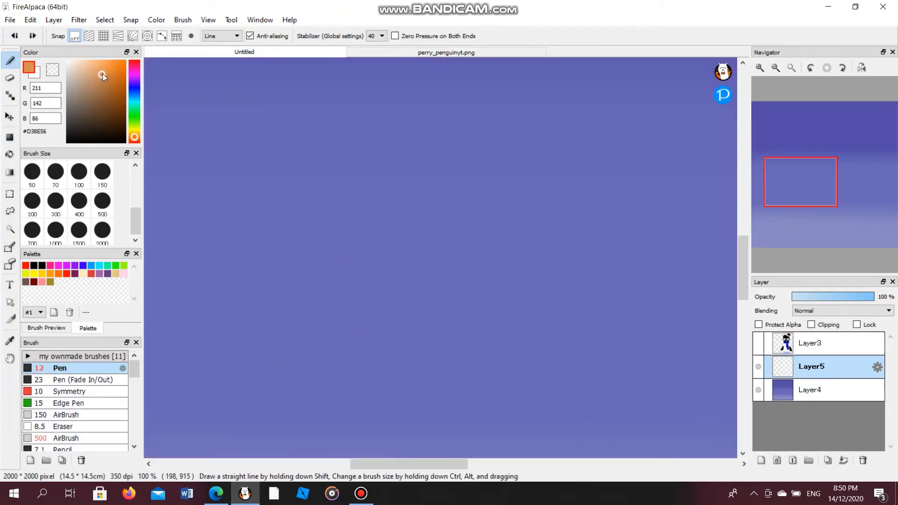
left_click_drag(344, 340, 441, 214)
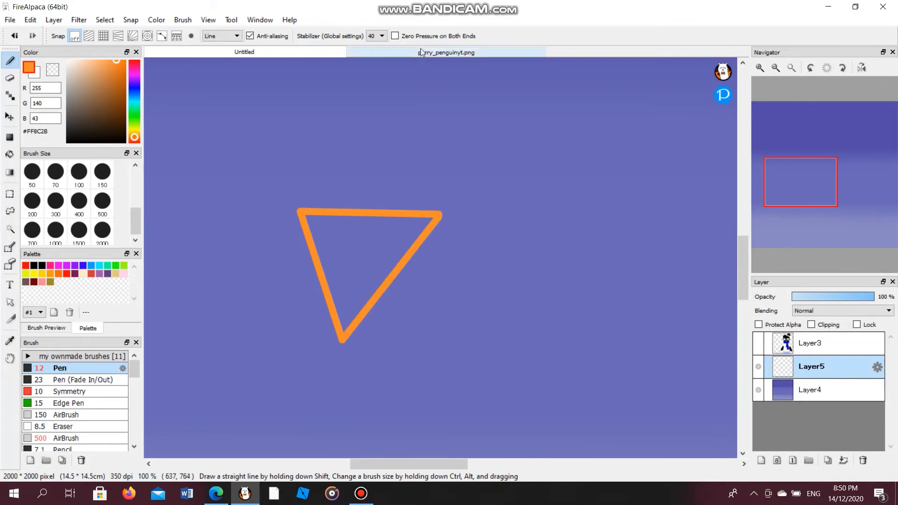
Fill the cone with the reference's light orange #FEAD6E, using a fill expansion of 1 pixel.
left_click(446, 52)
left_click(511, 337, "alt")
left_click(244, 52)
left_click(10, 154)
left_click(365, 261)
scroll(342, 140, "up", 1)
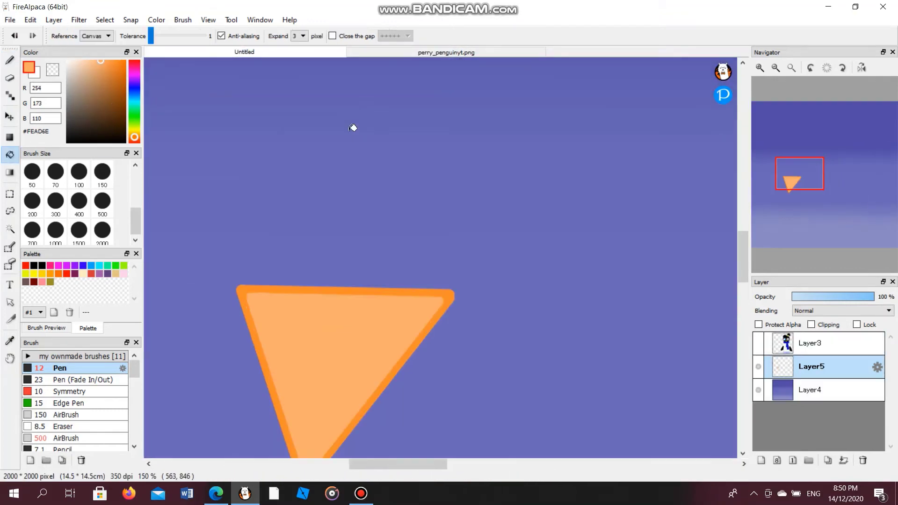
left_click(14, 41)
key("ctrl+y")
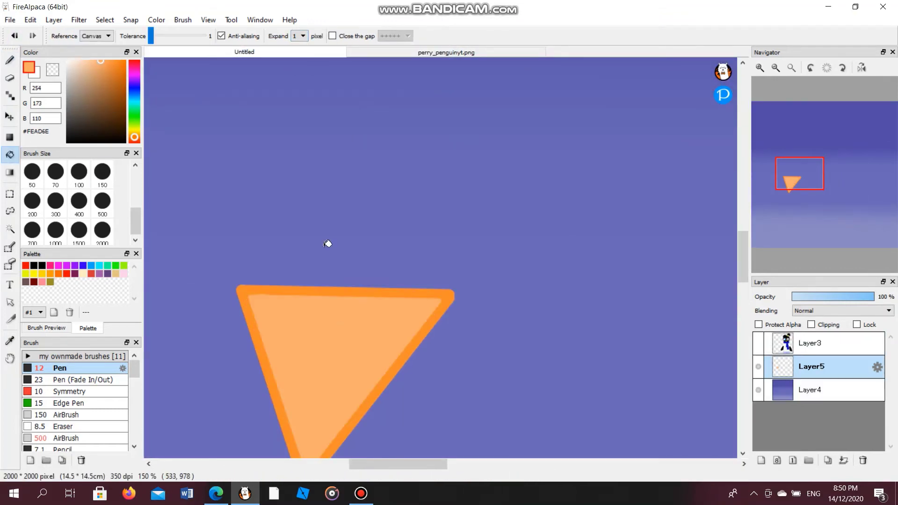
On a new layer beneath the cone, draw an elliptical scoop outline in dark brown #433428, overlapping the cone's upper edge.
scroll(326, 242, "down", 2)
left_click(467, 53)
left_click(91, 121)
left_click(244, 52)
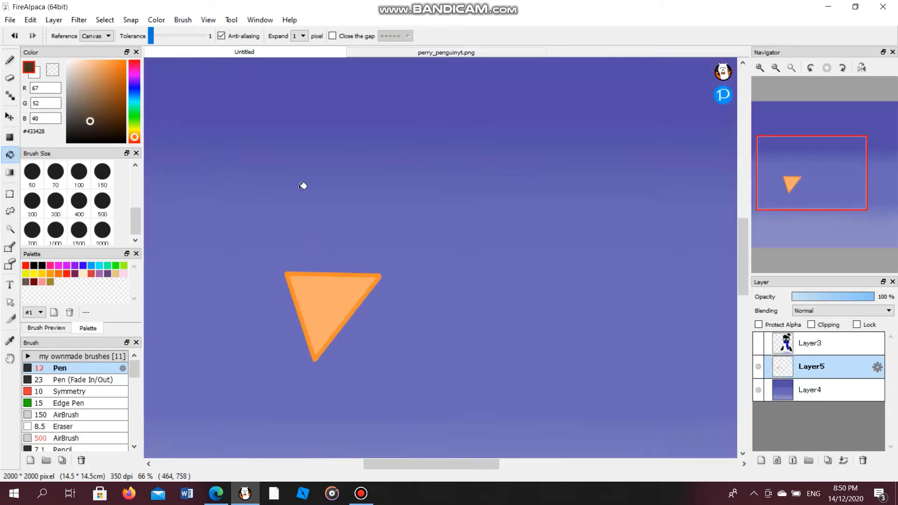
scroll(304, 211, "up", 2)
left_click(9, 60)
left_click(220, 35)
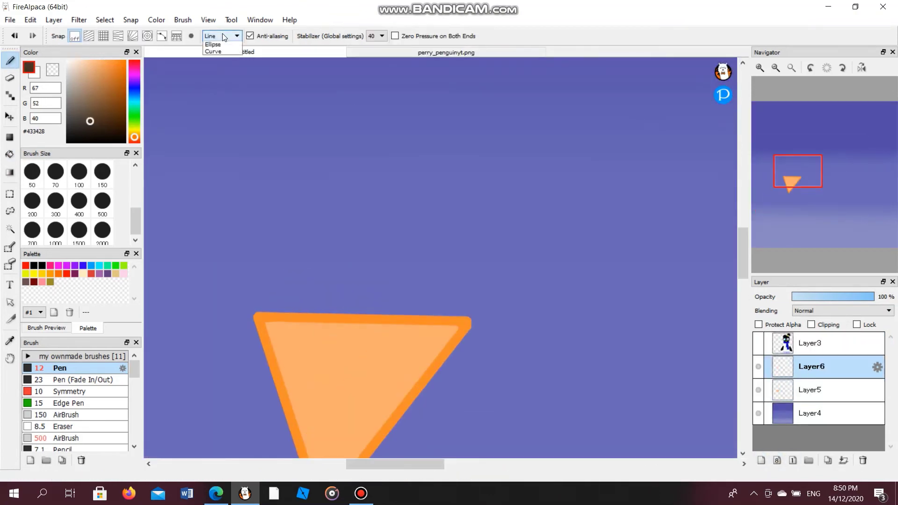
left_click(216, 79)
left_click_drag(817, 362, 817, 392)
left_click_drag(255, 254, 465, 346)
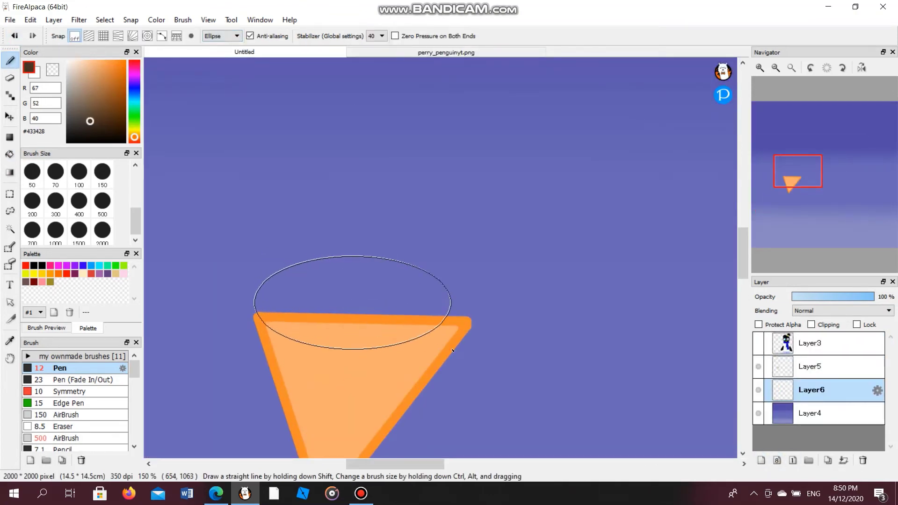
left_click_drag(463, 306, 308, 254)
key("v")
Fill the chocolate scoop with brown #684E3A sampled from the reference.
left_click(446, 52)
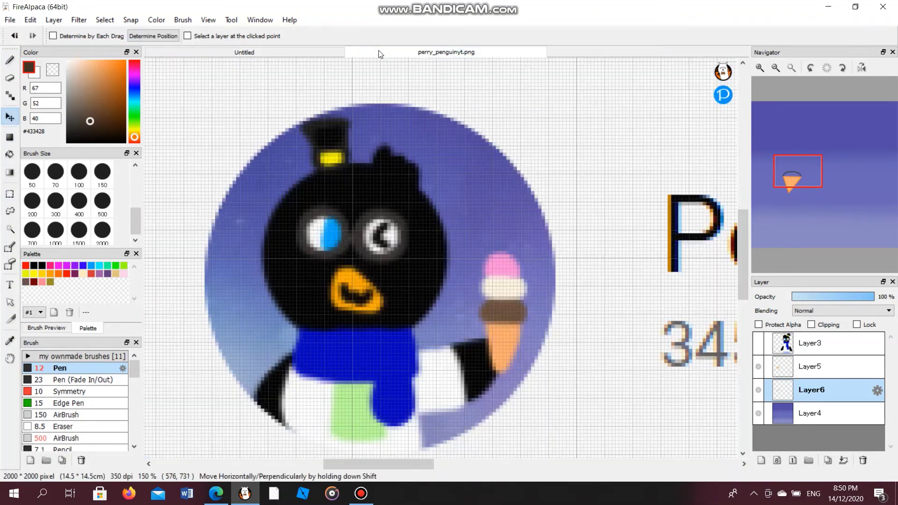
left_click(244, 52)
left_click(9, 154)
left_click(380, 280)
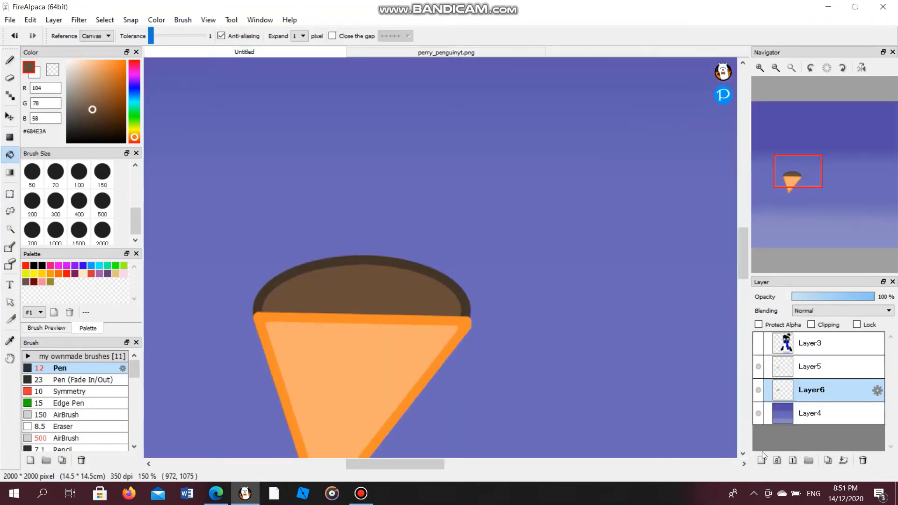
Add a new layer beneath the chocolate scoop's layer.
key("ctrl+shift+n")
left_click_drag(790, 397, 787, 419)
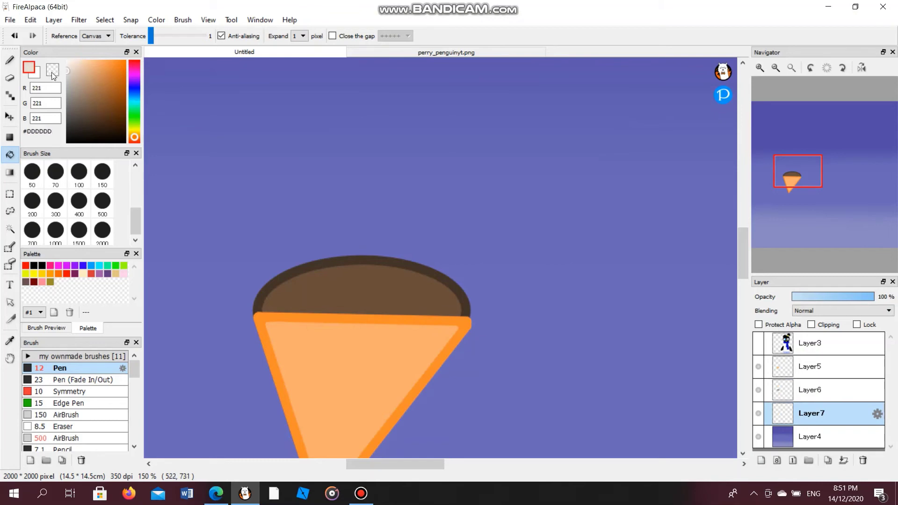
Try drawing an elliptical scoop outline in light grey #D6D6D6 behind and above the chocolate scoop.
left_click(67, 73)
key("b")
left_click_drag(264, 204, 465, 281)
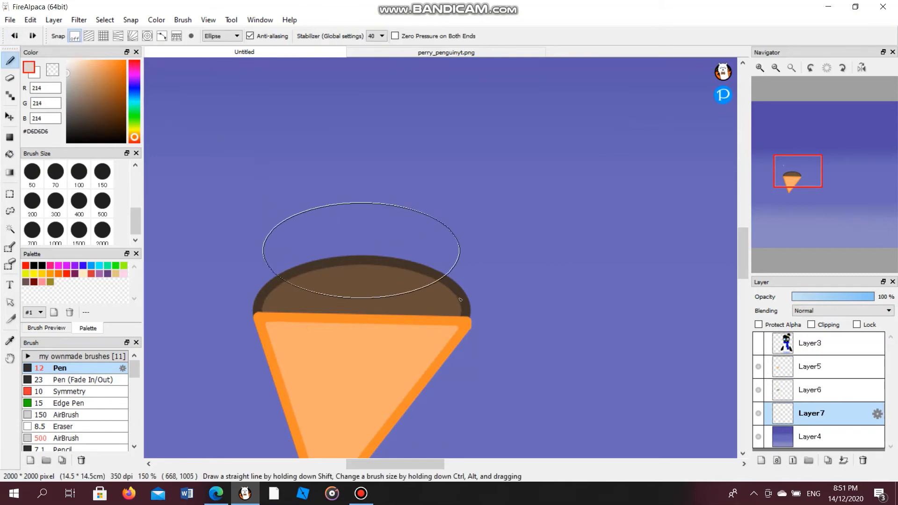
left_click_drag(365, 209, 430, 251)
key("v")
left_click_drag(337, 237, 337, 246)
Try filling the light grey scoop outline with white #FFFFFF, first over the background and again with the background layer hidden.
left_click(68, 61)
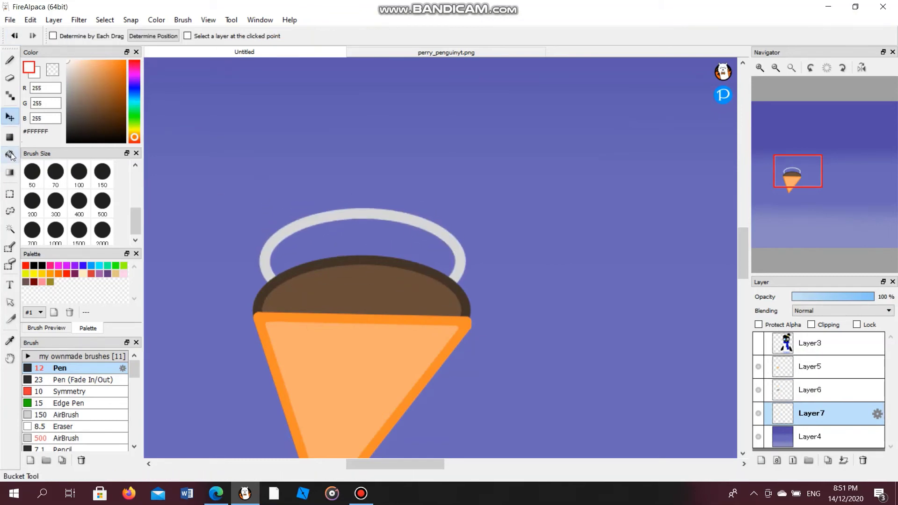
left_click(9, 154)
left_click(318, 231)
left_click(10, 61)
left_click(14, 36)
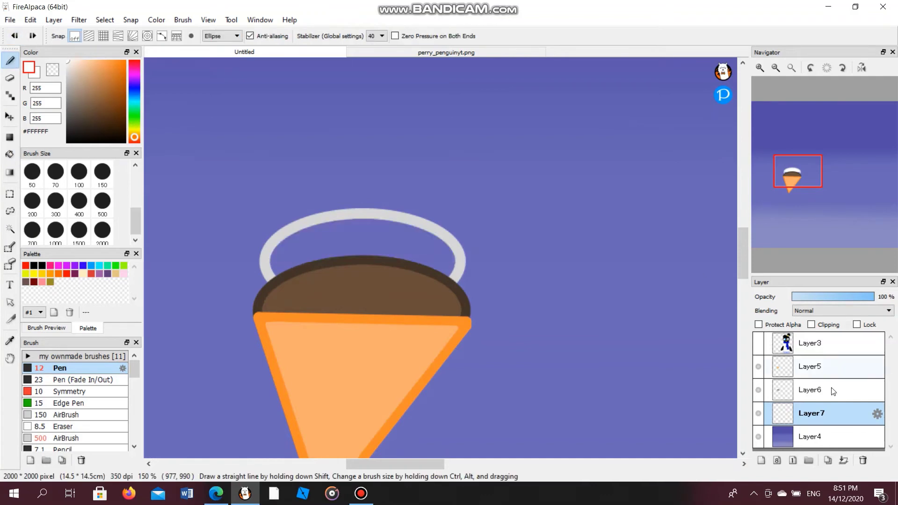
left_click(758, 436)
left_click(9, 154)
left_click(351, 230)
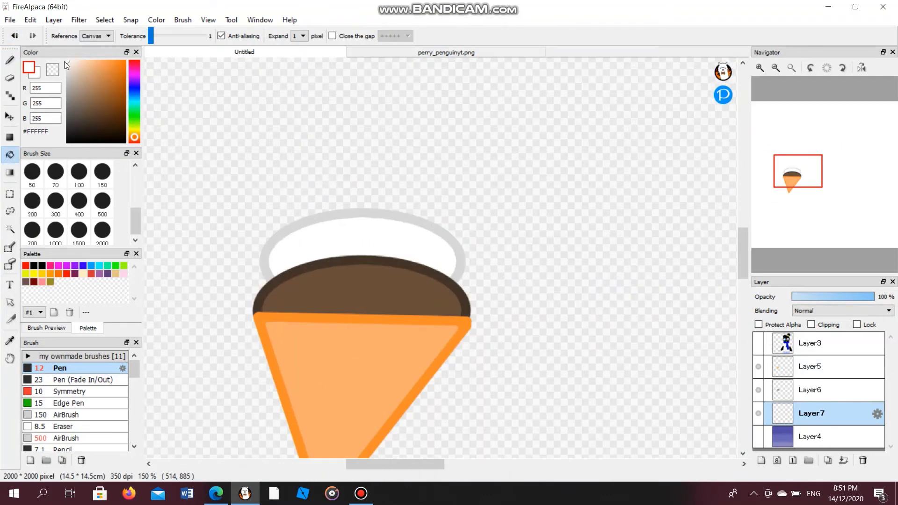
Undo the white fill and the light grey scoop outline.
left_click(14, 35)
left_click(14, 35)
left_click(14, 36)
Hide the background layer and draw a grey #BFBFBF elliptical scoop outline centred behind the chocolate scoop, undoing the first, wider ellipse.
left_click(10, 61)
left_click(68, 80)
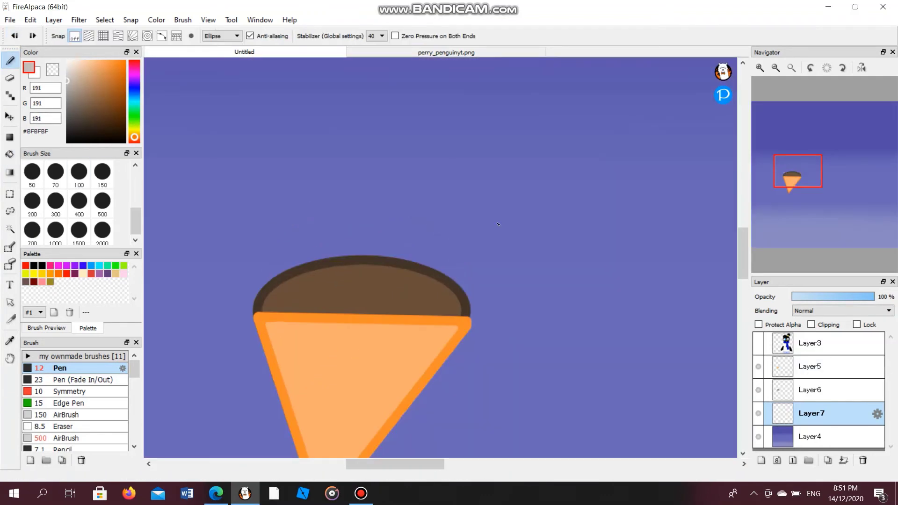
left_click(758, 436)
mouse_move(260, 220)
left_mouse_down()
mouse_move(483, 317)
mouse_move(441, 254)
left_mouse_up()
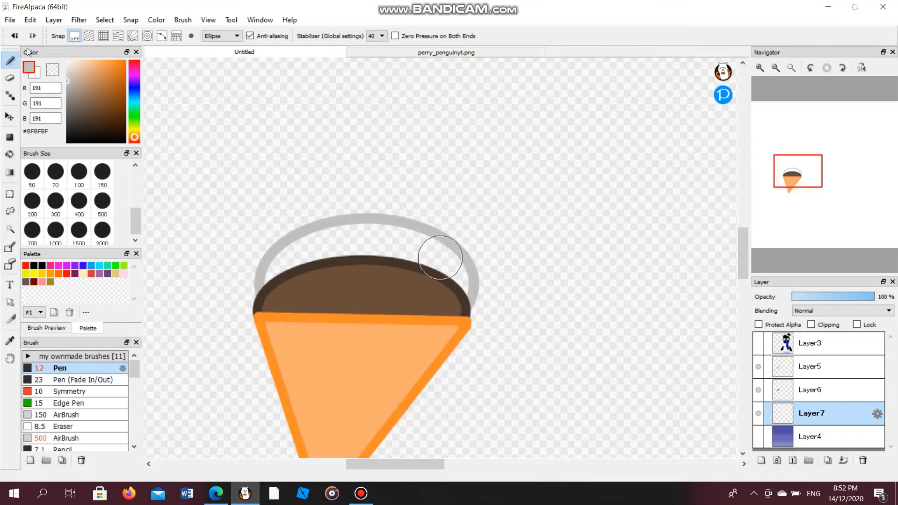
left_click(14, 36)
mouse_move(271, 211)
left_mouse_down()
mouse_move(458, 331)
mouse_move(448, 281)
left_mouse_up()
key("v")
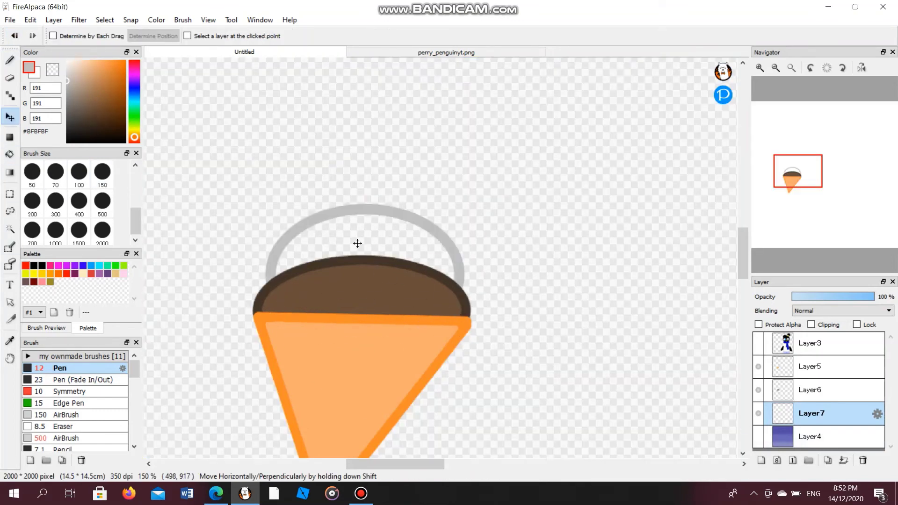
Fill the grey-outlined scoop with white #FFFFFF.
left_click(67, 62)
left_click(10, 154)
left_click(360, 243)
On a new layer beneath the white scoop, draw an elliptical scoop outline in bright pink #FF32BB and centre it above the white scoop.
left_click(447, 52)
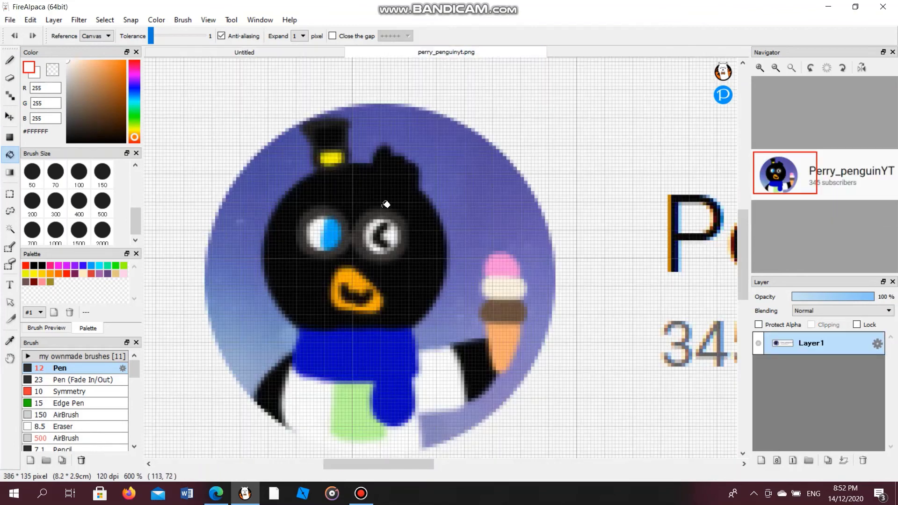
left_click(498, 262, "alt")
left_click(222, 55)
key("p")
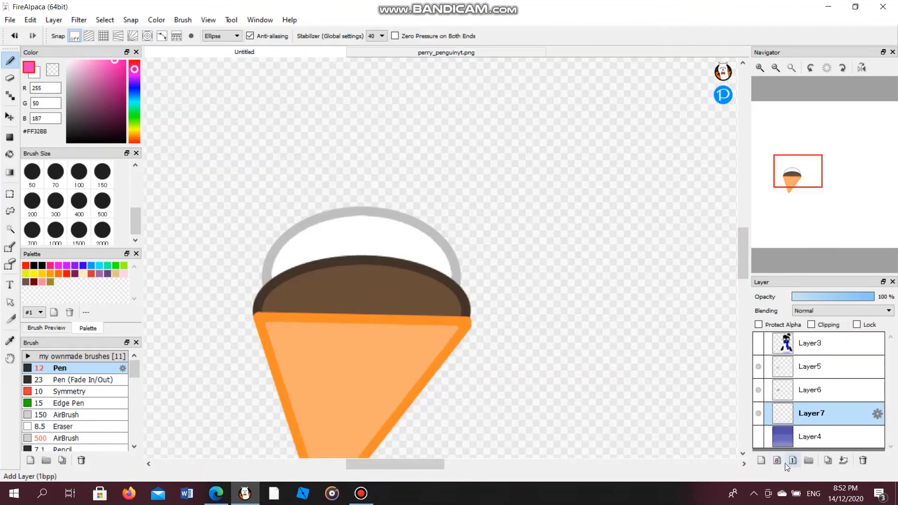
left_click_drag(790, 411, 789, 437)
left_click_drag(275, 181, 504, 304)
left_click_drag(280, 234, 461, 275)
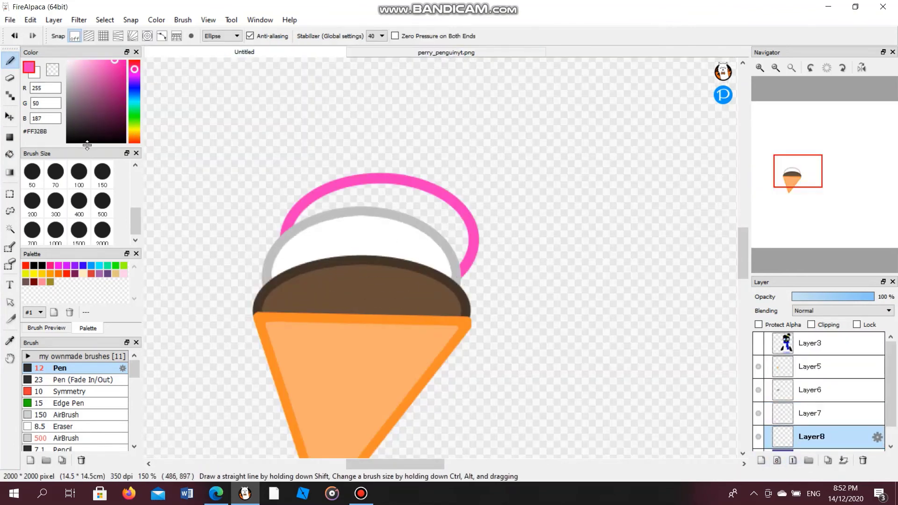
key("v")
left_click_drag(395, 265, 373, 262)
Fill the pink-outlined scoop with light pink #FC8ED8 sampled from the reference.
left_click(399, 53)
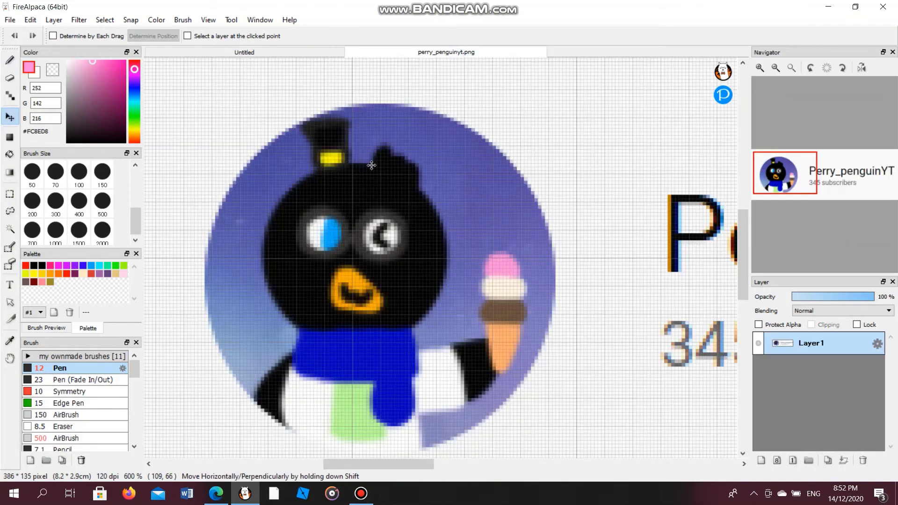
left_click(244, 52)
key("g")
left_click(317, 184)
Merge the cone layer and the three scoop layers into a single ice cream layer.
scroll(317, 185, "down", 2)
scroll(317, 184, "up", 1)
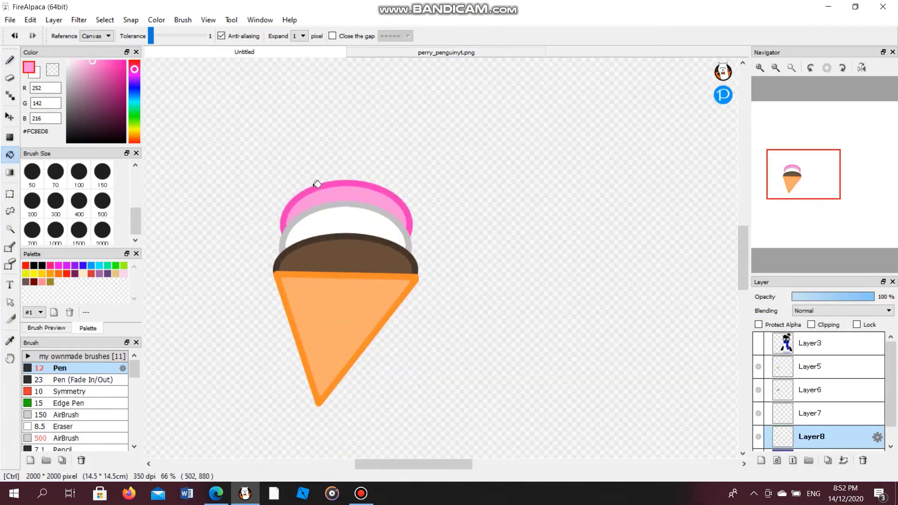
left_click(809, 366)
left_click(843, 460)
left_click(843, 460)
left_click(843, 460)
Show the background and penguin layers again and duplicate the ice cream layer three times.
scroll(465, 249, "down", 2)
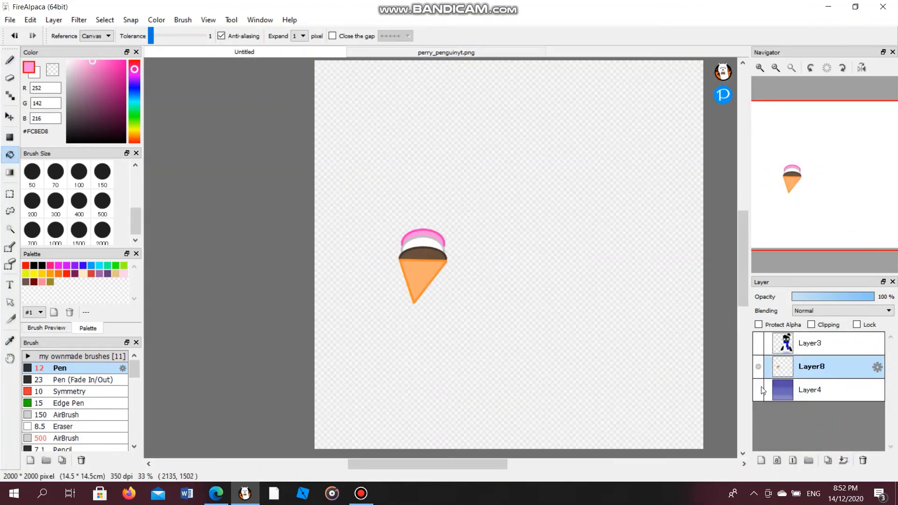
scroll(511, 271, "down", 1)
left_click(758, 343)
left_click(829, 461)
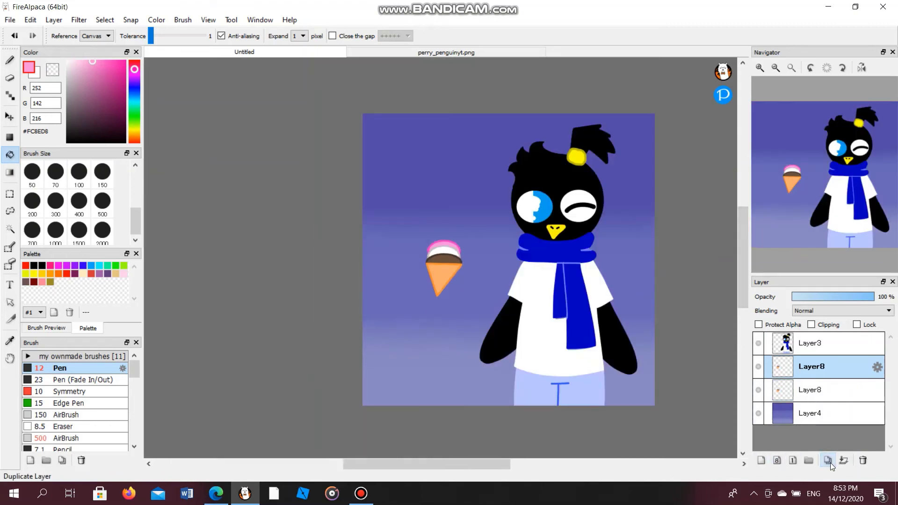
left_click(830, 462)
left_click(829, 462)
Rotate the topmost ice cream copy onto its side and move it to the canvas's upper-left corner.
key("ctrl+t")
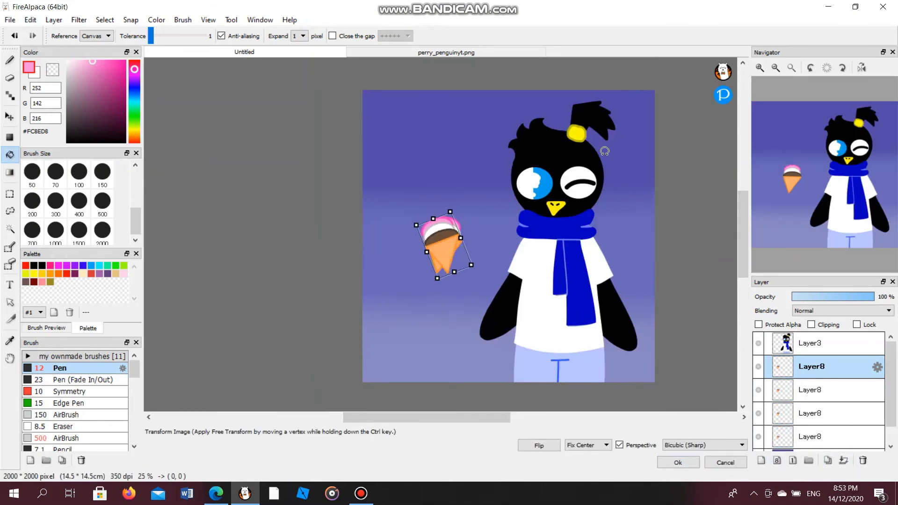
left_click_drag(442, 243, 418, 215)
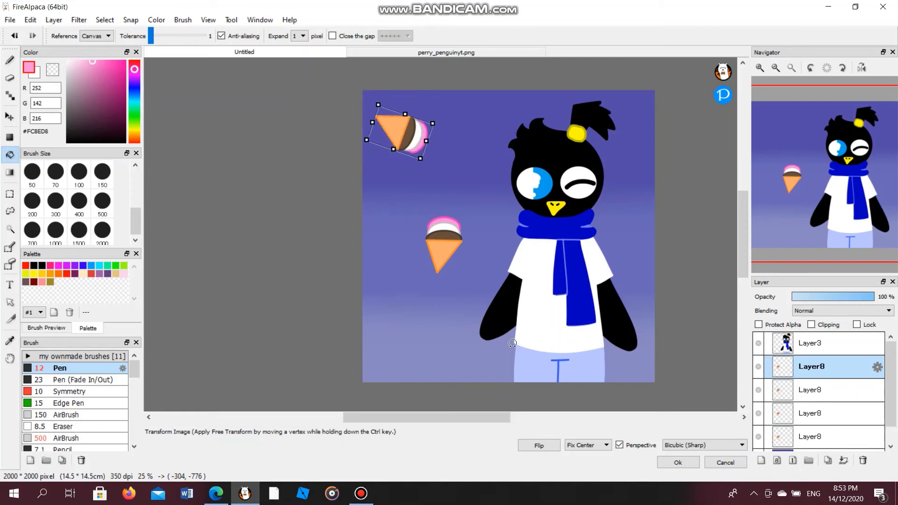
left_click(678, 462)
Tilt the second ice cream copy slightly and move it beside the penguin's winking eye at the canvas's right edge.
left_click(811, 389)
key("ctrl+t")
left_click_drag(386, 290, 572, 228)
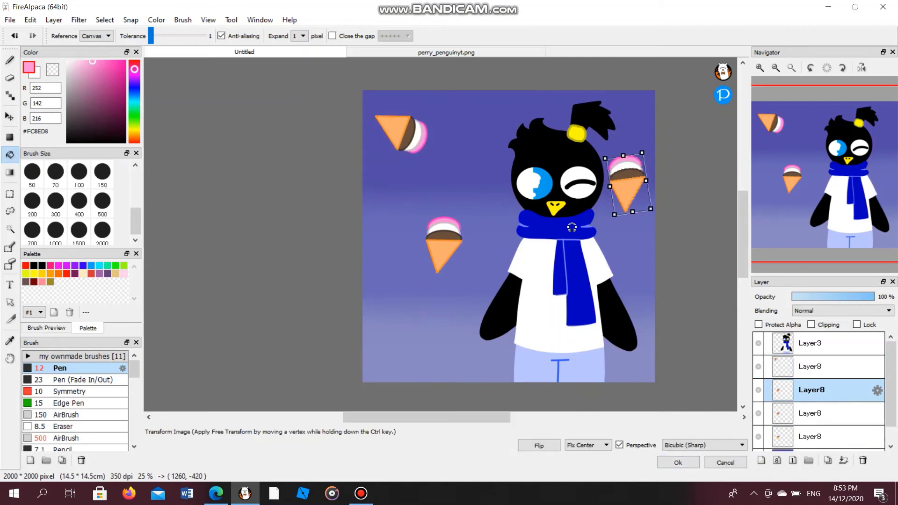
left_click(678, 462)
Turn the third ice cream copy upside down at a tilt and place it in the canvas's lower-right corner, behind the penguin.
left_click(811, 413)
key("ctrl+t")
left_click_drag(443, 248, 414, 322)
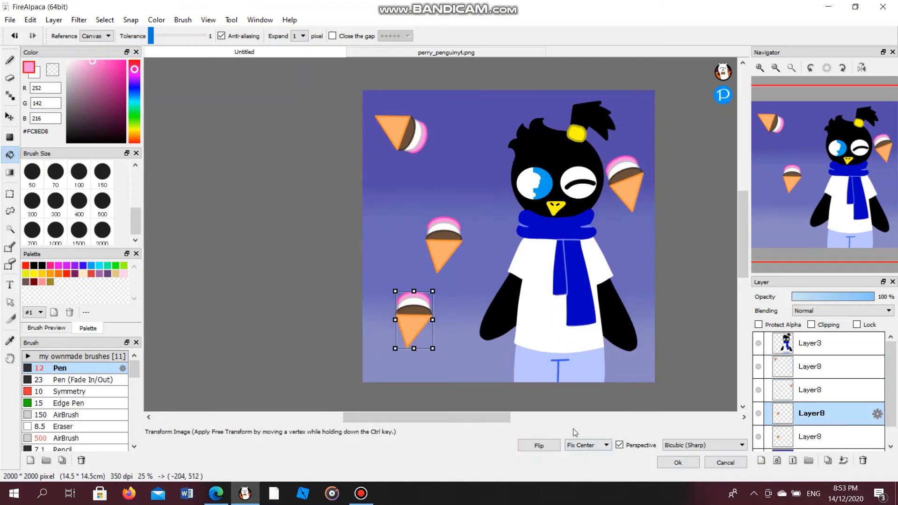
left_click_drag(486, 367, 616, 363)
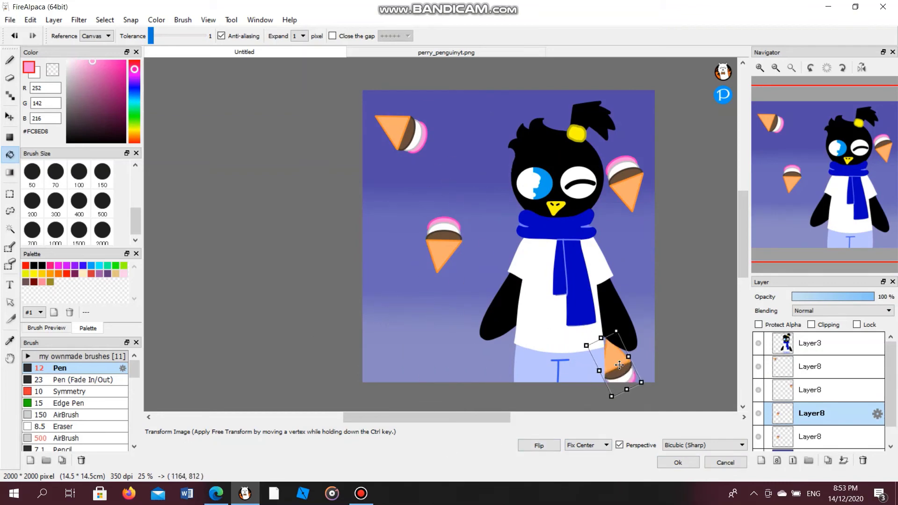
left_click(679, 462)
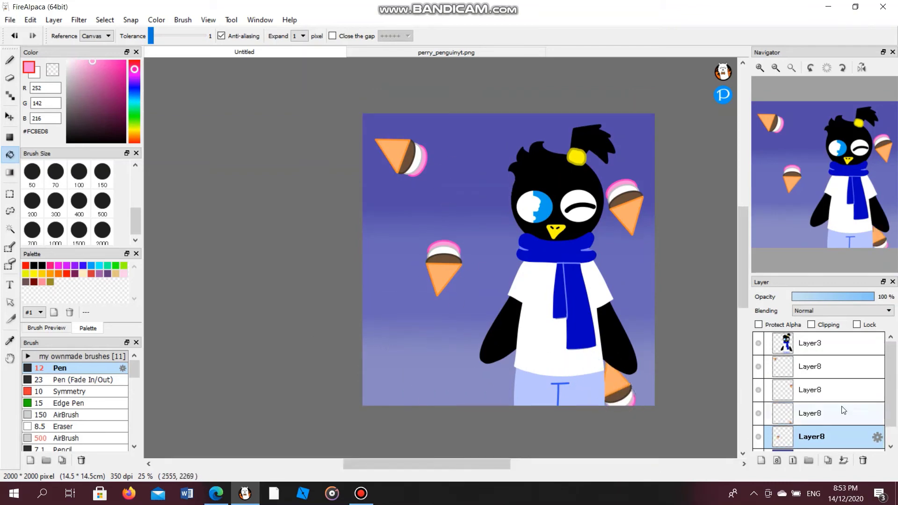
Duplicate the original ice cream layer again, rotate the copy onto its side and place it in the canvas's lower-left corner.
left_click(826, 460)
key("ctrl+t")
left_click_drag(444, 248, 401, 313)
left_click_drag(435, 355, 372, 373)
left_click_drag(402, 332, 413, 370)
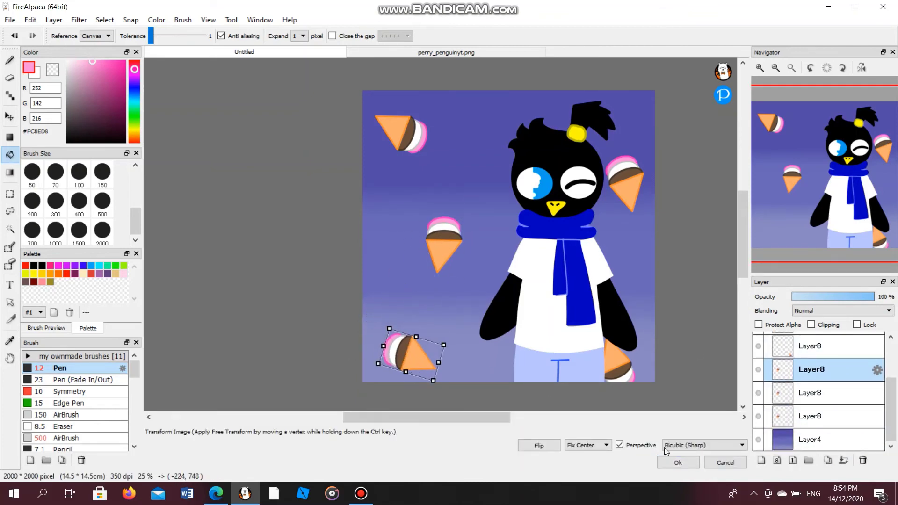
left_click(677, 462)
Tilt another ice cream copy and place it at the canvas's upper edge, partly behind the penguin's head feathers.
left_click(811, 392)
key("ctrl+t")
left_click_drag(451, 225, 537, 102)
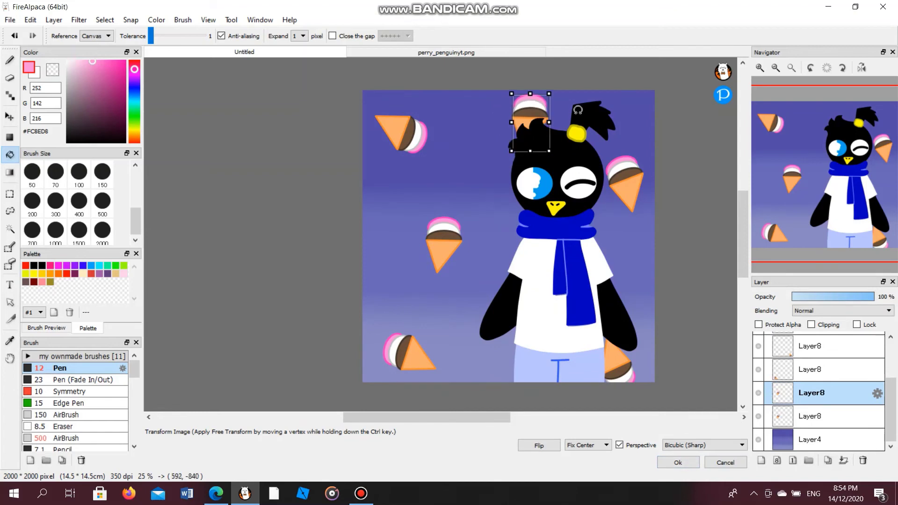
left_click(678, 464)
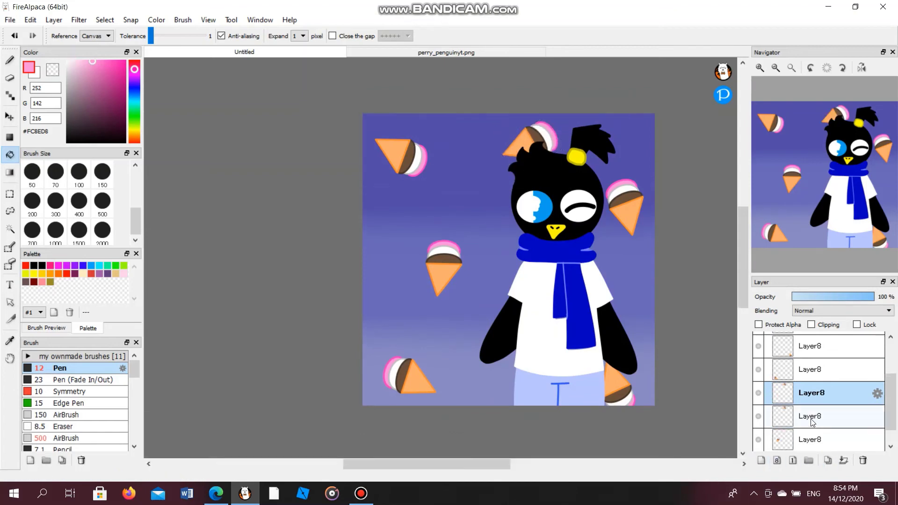
Move a further ice cream copy down behind the penguin's shoulder, below the open eye, and tilt it slightly.
key("ctrl+t")
left_click_drag(528, 109, 527, 154)
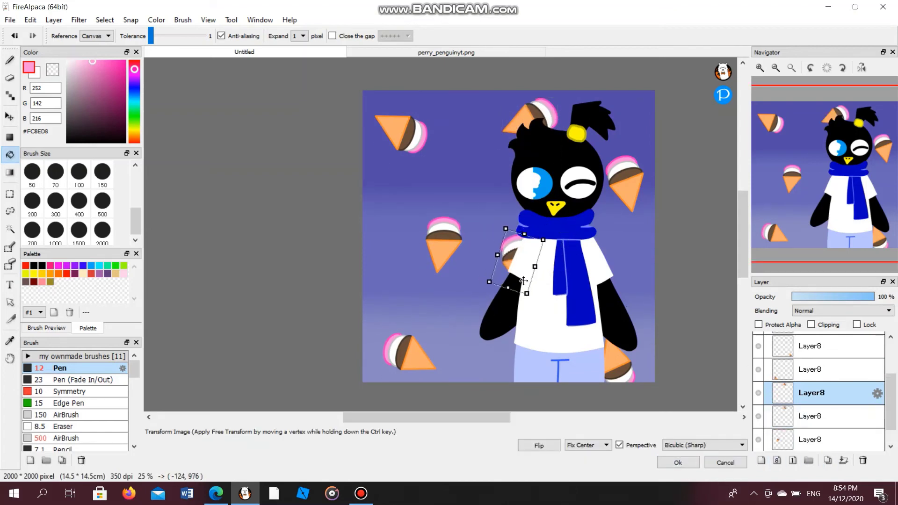
left_click(676, 463)
Merge all the ice cream layers into one layer between the penguin and the background.
left_click(794, 440)
left_click(843, 460)
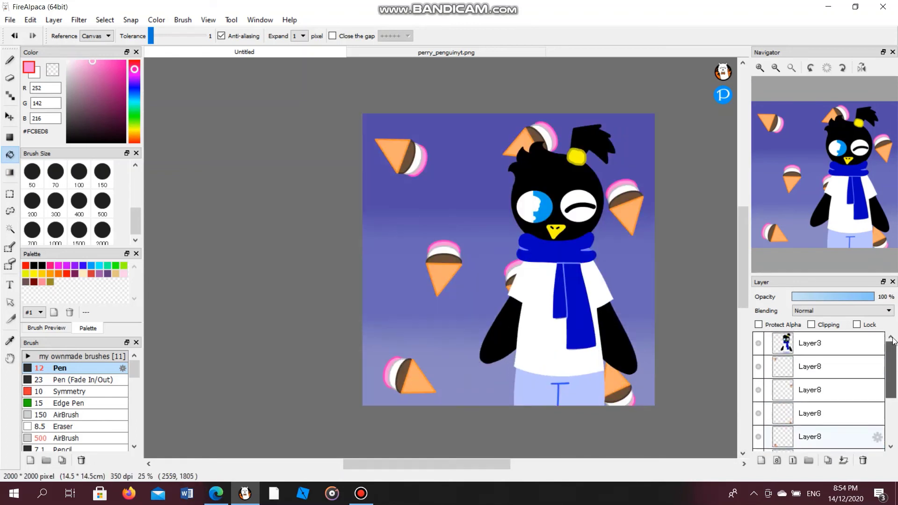
left_click(844, 461)
left_click(844, 461)
scroll(392, 355, "up", 2)
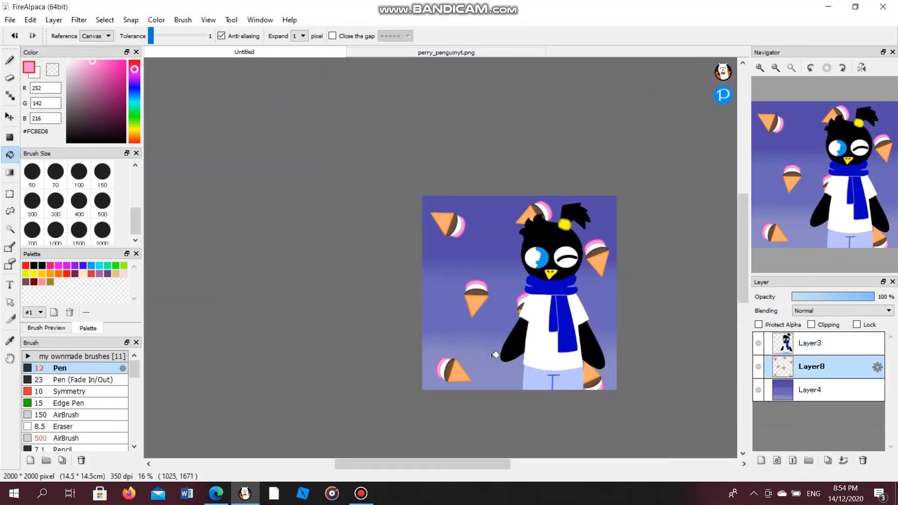
Copy the middle ice cream cone with a rectangular selection and place the rotated copy partly off the canvas's left edge.
left_click(10, 194)
left_click_drag(408, 155, 486, 286)
key("ctrl+c")
key("ctrl+v")
key("ctrl+t")
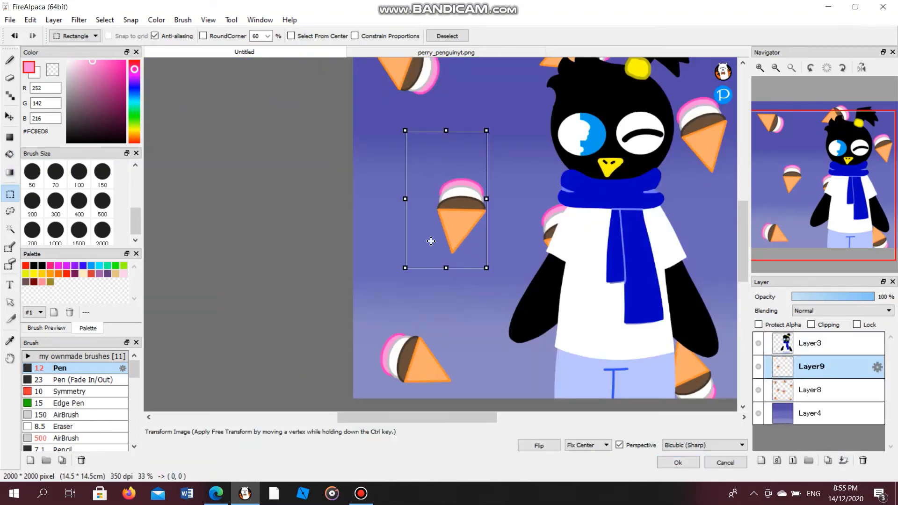
left_click_drag(448, 220, 333, 220)
left_click_drag(476, 245, 462, 281)
key("ctrl+z")
key("ctrl+z")
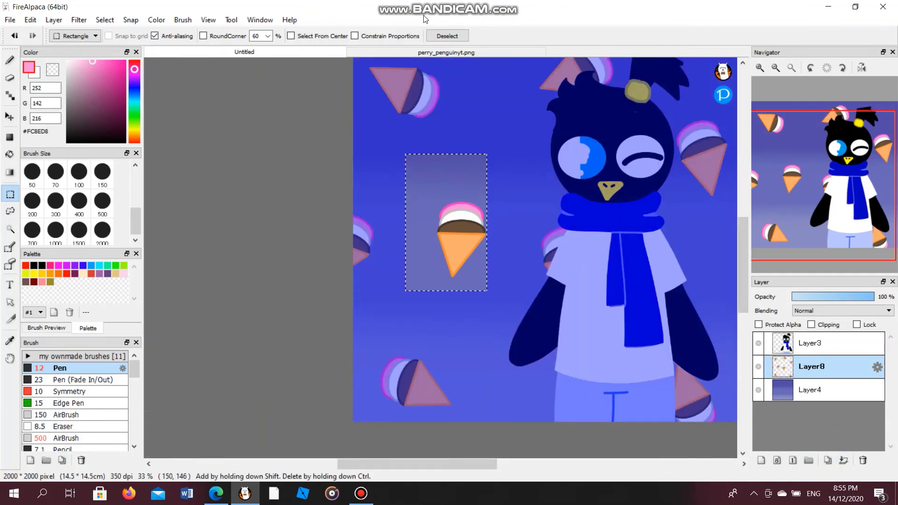
key("ctrl+d")
Copy the ice cream beside the winking eye, turn the copy upside down and place it partly off the canvas's right edge.
scroll(440, 115, "down", 4)
scroll(440, 114, "up", 4)
left_click_drag(469, 135, 566, 260)
key("ctrl+c")
key("ctrl+v")
key("ctrl+t")
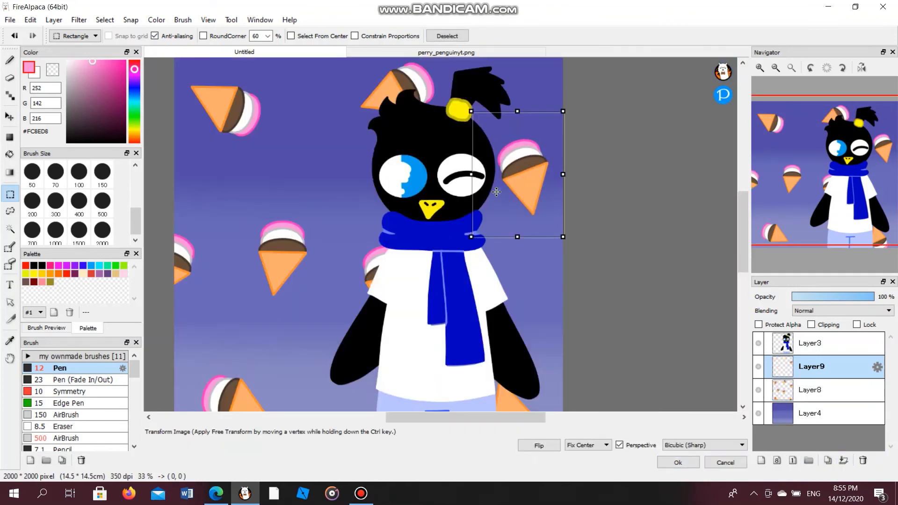
left_click_drag(514, 173, 537, 288)
left_click_drag(482, 304, 613, 263)
left_click_drag(617, 255, 625, 289)
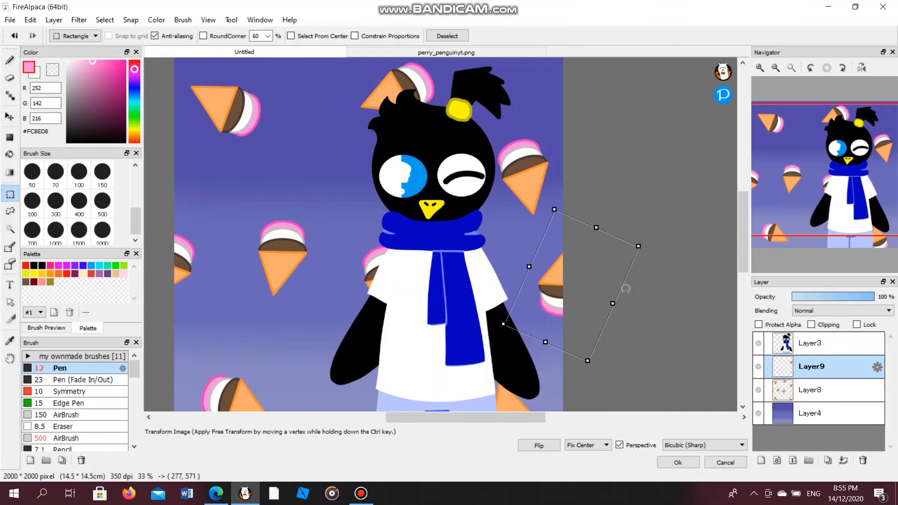
left_click(678, 466)
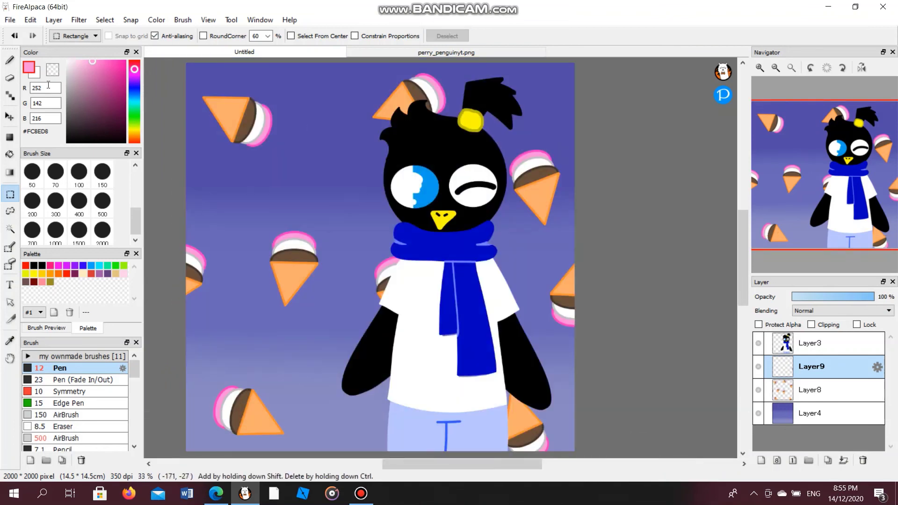
Merge the penguin, ice cream and background layers into a single layer.
key("t")
left_click(843, 460)
left_click(842, 460)
left_click(843, 460)
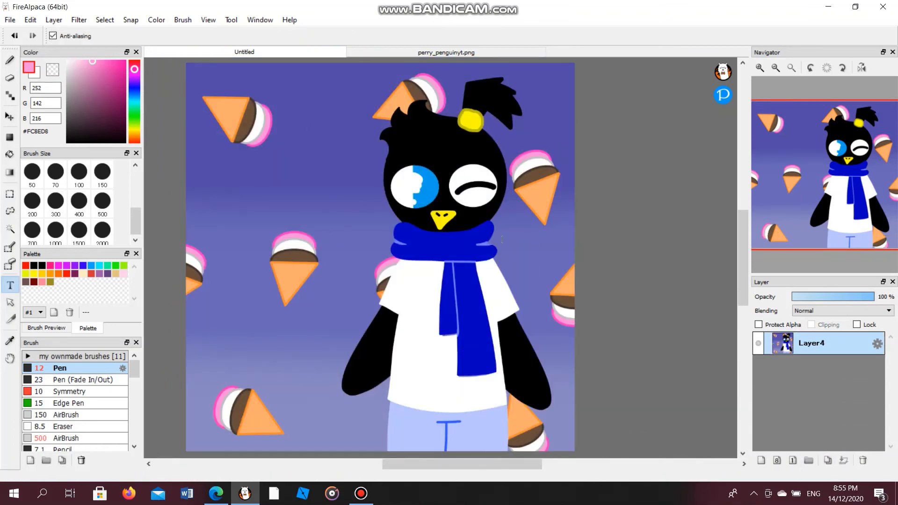
Add the text "Perry_penguin yt" on the left half of the canvas and colour it dark purple.
left_click(209, 228)
type("Perry_penguin yt")
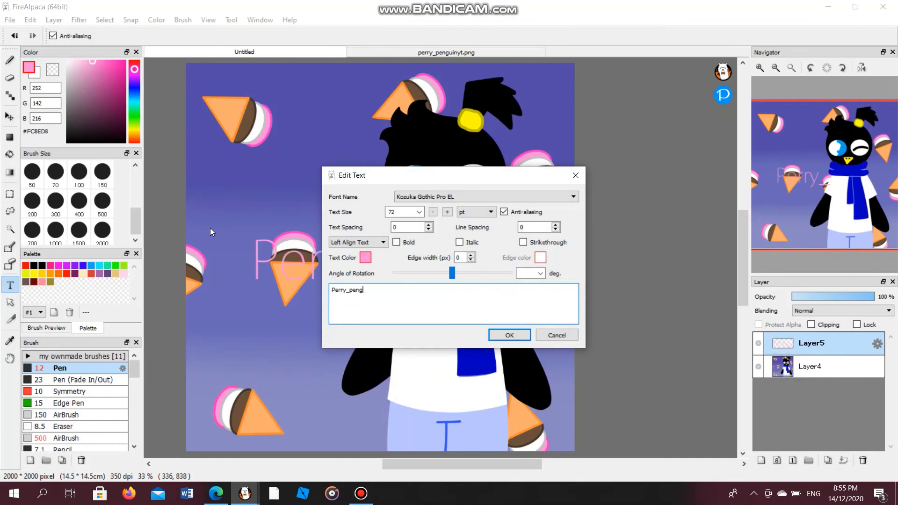
left_click(365, 257)
left_click(477, 140)
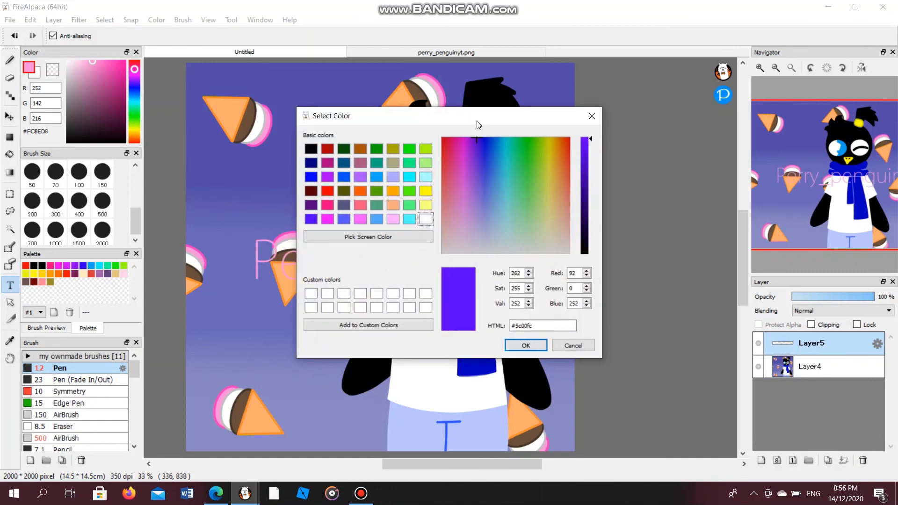
left_click(584, 161)
left_click(526, 345)
Set the text's font to Adobe Heiti Std R and its size to 30 pt.
left_click(514, 196)
left_click(491, 255)
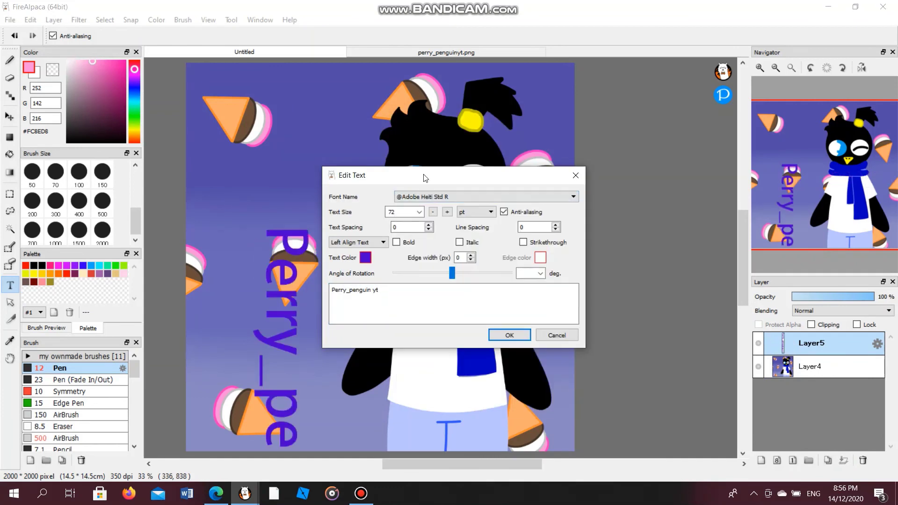
left_click_drag(422, 176, 533, 156)
left_click(608, 176)
left_click(537, 185)
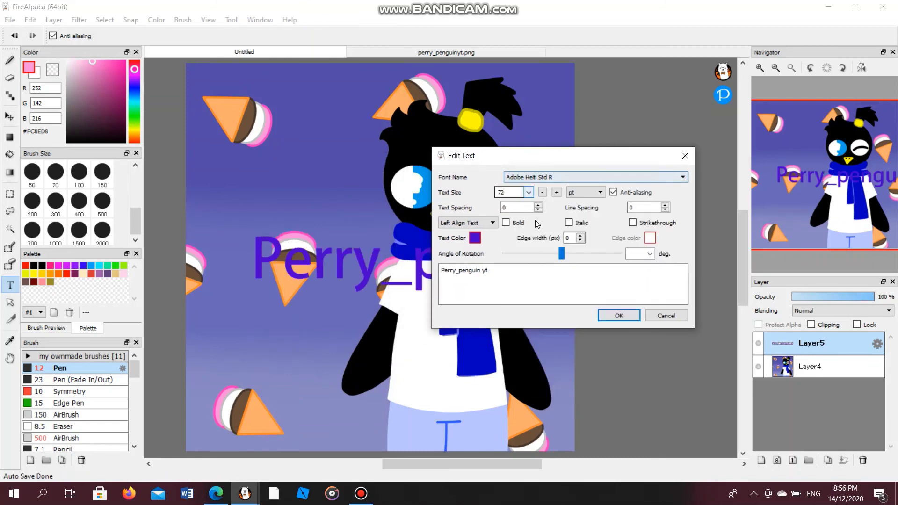
left_click(528, 192)
left_click(500, 258)
left_click(619, 315)
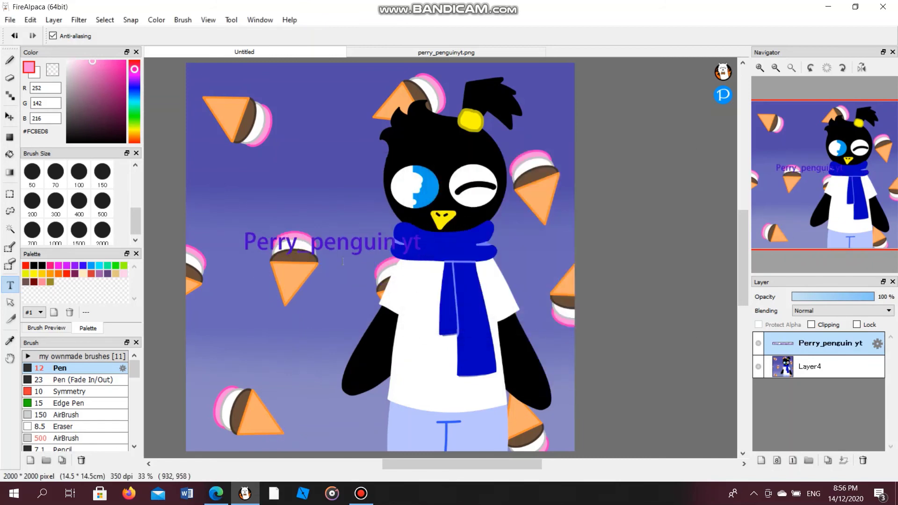
left_click_drag(701, 249, 650, 319)
left_click(650, 319)
left_click(444, 270)
type("@Perry_penguin yt")
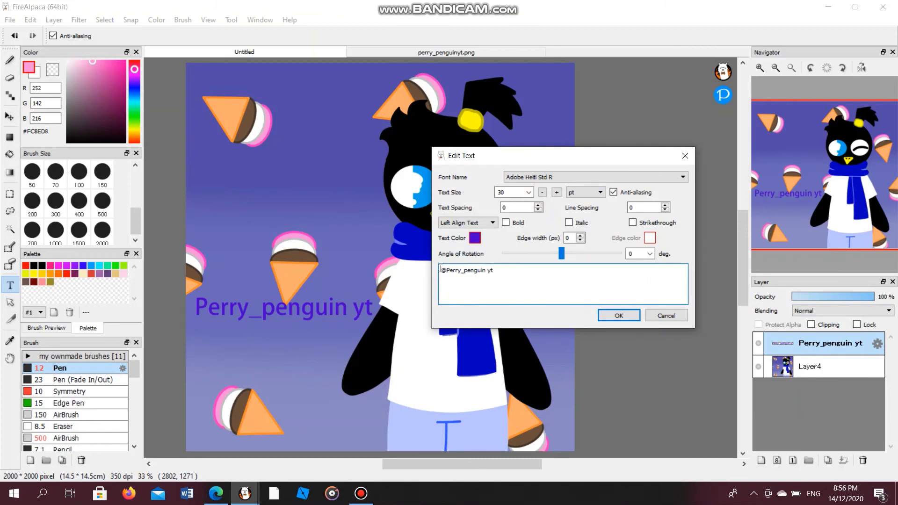
left_click(623, 312)
left_click(824, 191)
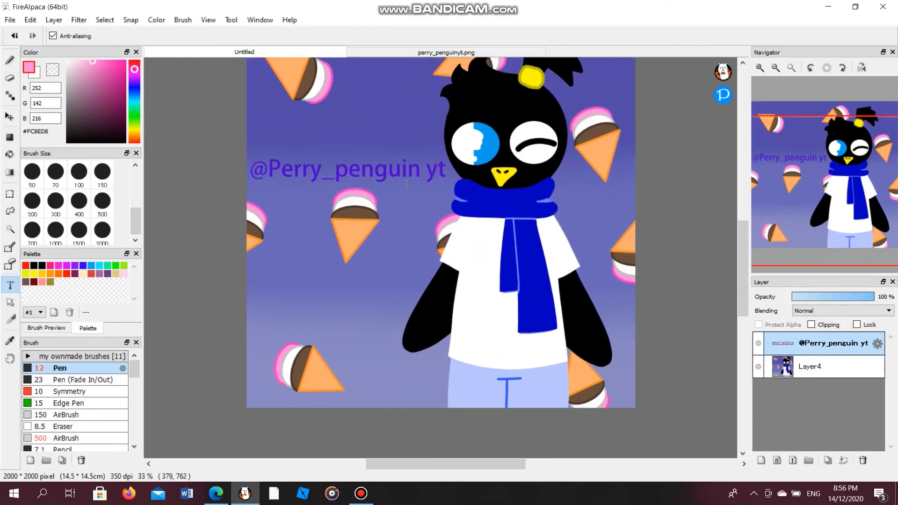
Reduce the text layer's opacity to 47% and insert a new layer directly beneath it.
left_click(840, 299)
left_click(760, 460)
left_click_drag(795, 342, 806, 366)
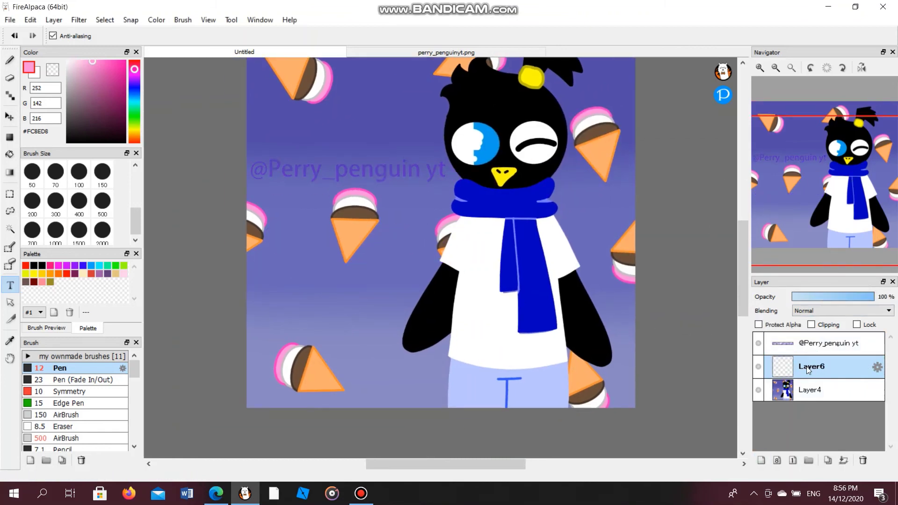
left_click(14, 69)
left_click(34, 265)
left_click(859, 335)
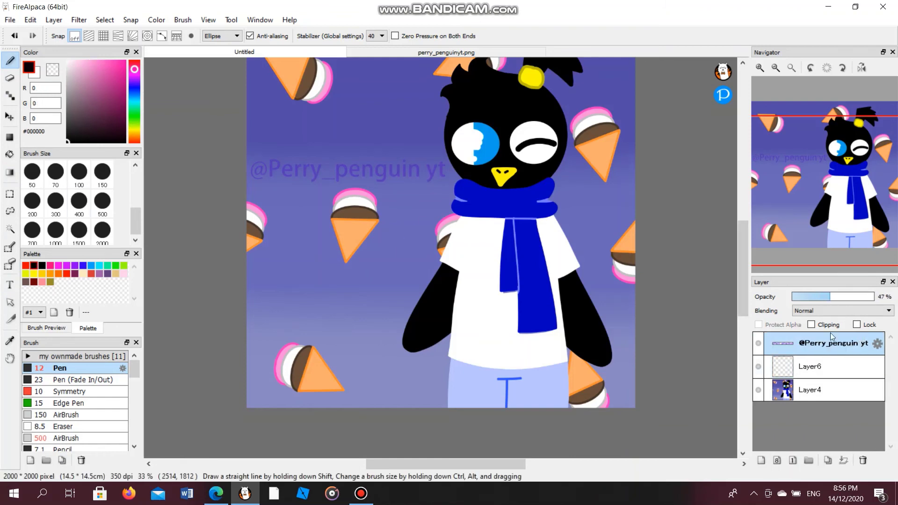
Write a signature on the new layer in the canvas's lower-left corner with a black, size 15 freehand pen.
left_click(820, 374)
scroll(136, 162, "up", 2)
left_click(102, 171)
scroll(277, 387, "up", 3)
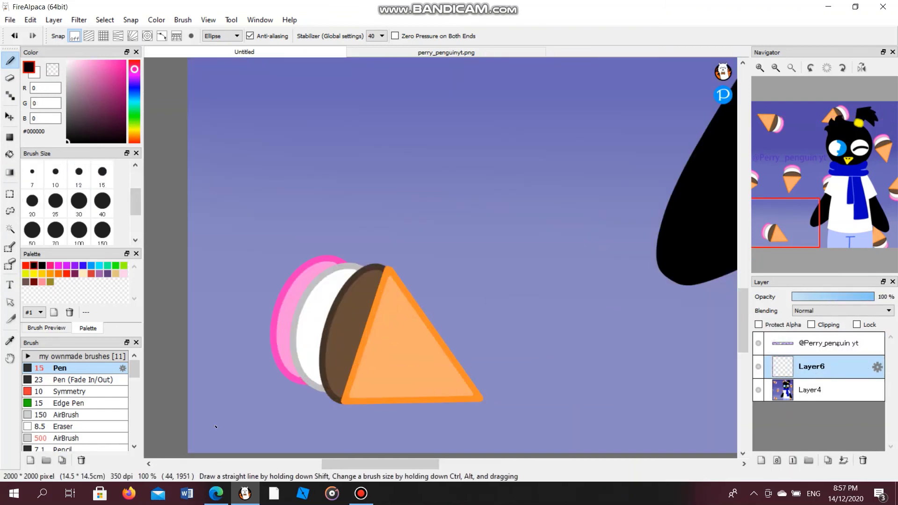
left_click_drag(236, 307, 234, 309)
key("ctrl+z")
left_click(220, 35)
left_click(217, 42)
mouse_move(209, 423)
left_mouse_down()
mouse_move(206, 434)
mouse_move(320, 423)
mouse_move(337, 449)
mouse_move(411, 393)
left_mouse_up()
left_click_drag(290, 395, 413, 434)
left_click_drag(218, 407, 243, 421)
scroll(383, 339, "down", 3)
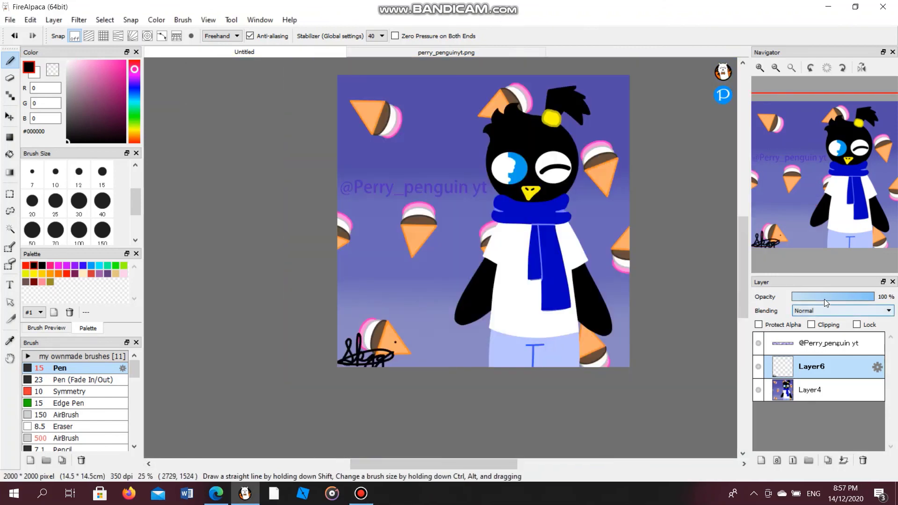
Reduce the opacity of the signature layer.
left_click_drag(823, 299, 832, 296)
left_click(361, 492)
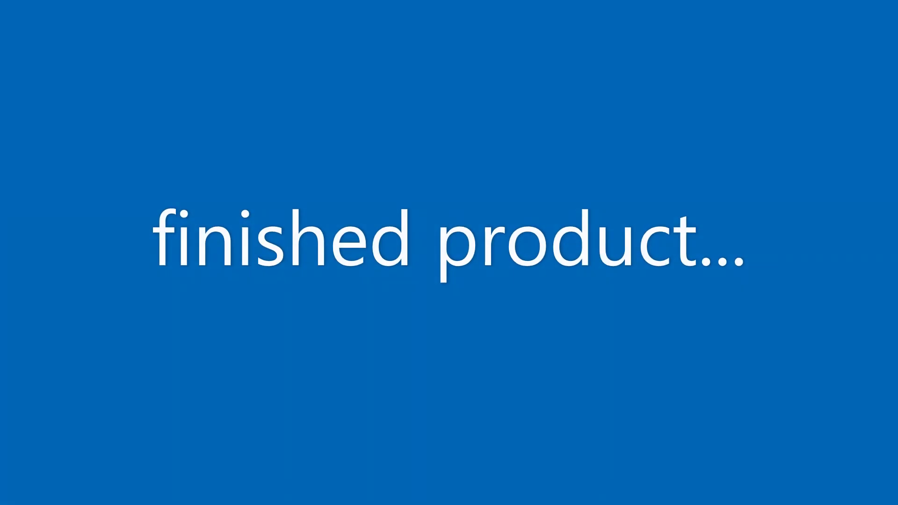